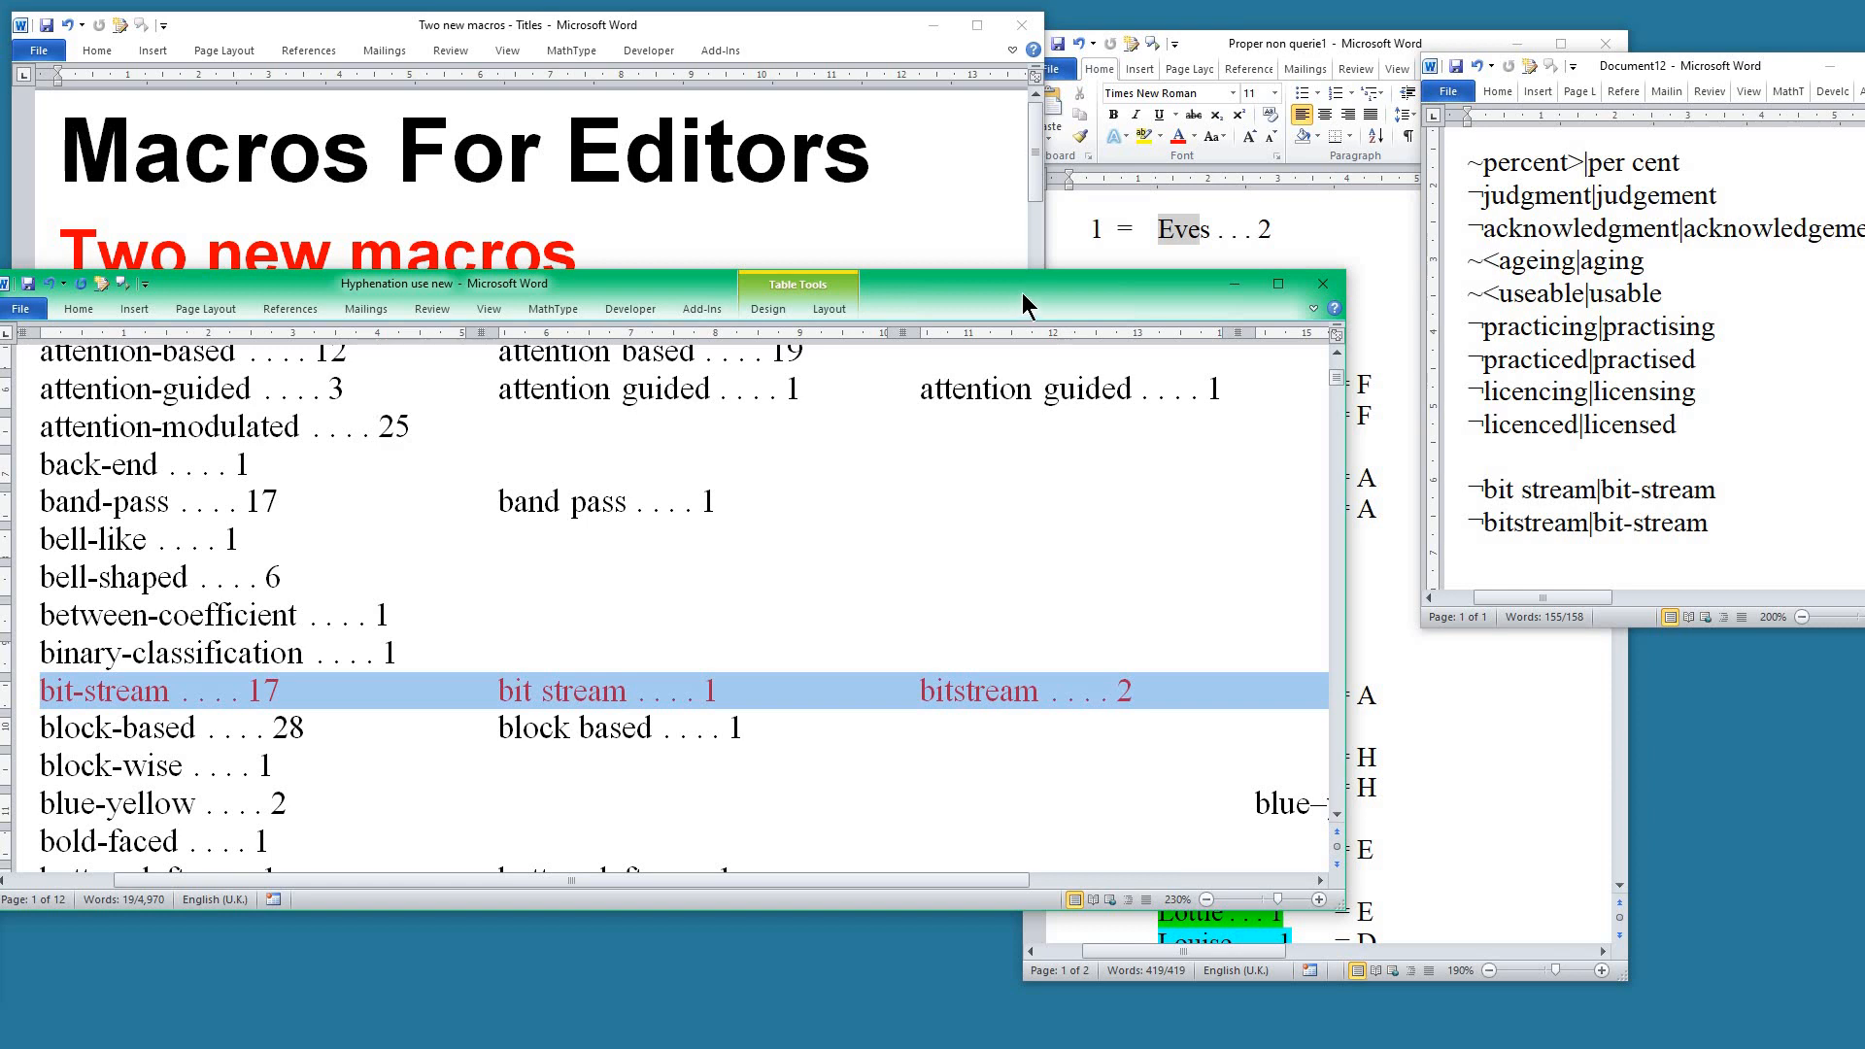
Step: Move the hyphenation list window off screen and resize the Two new macros - Titles window to reveal the ProperNounAlyseToFRedit line
{"action": "left_click_drag", "start_coordinate": [1022, 294], "coordinate": [0, 199]}
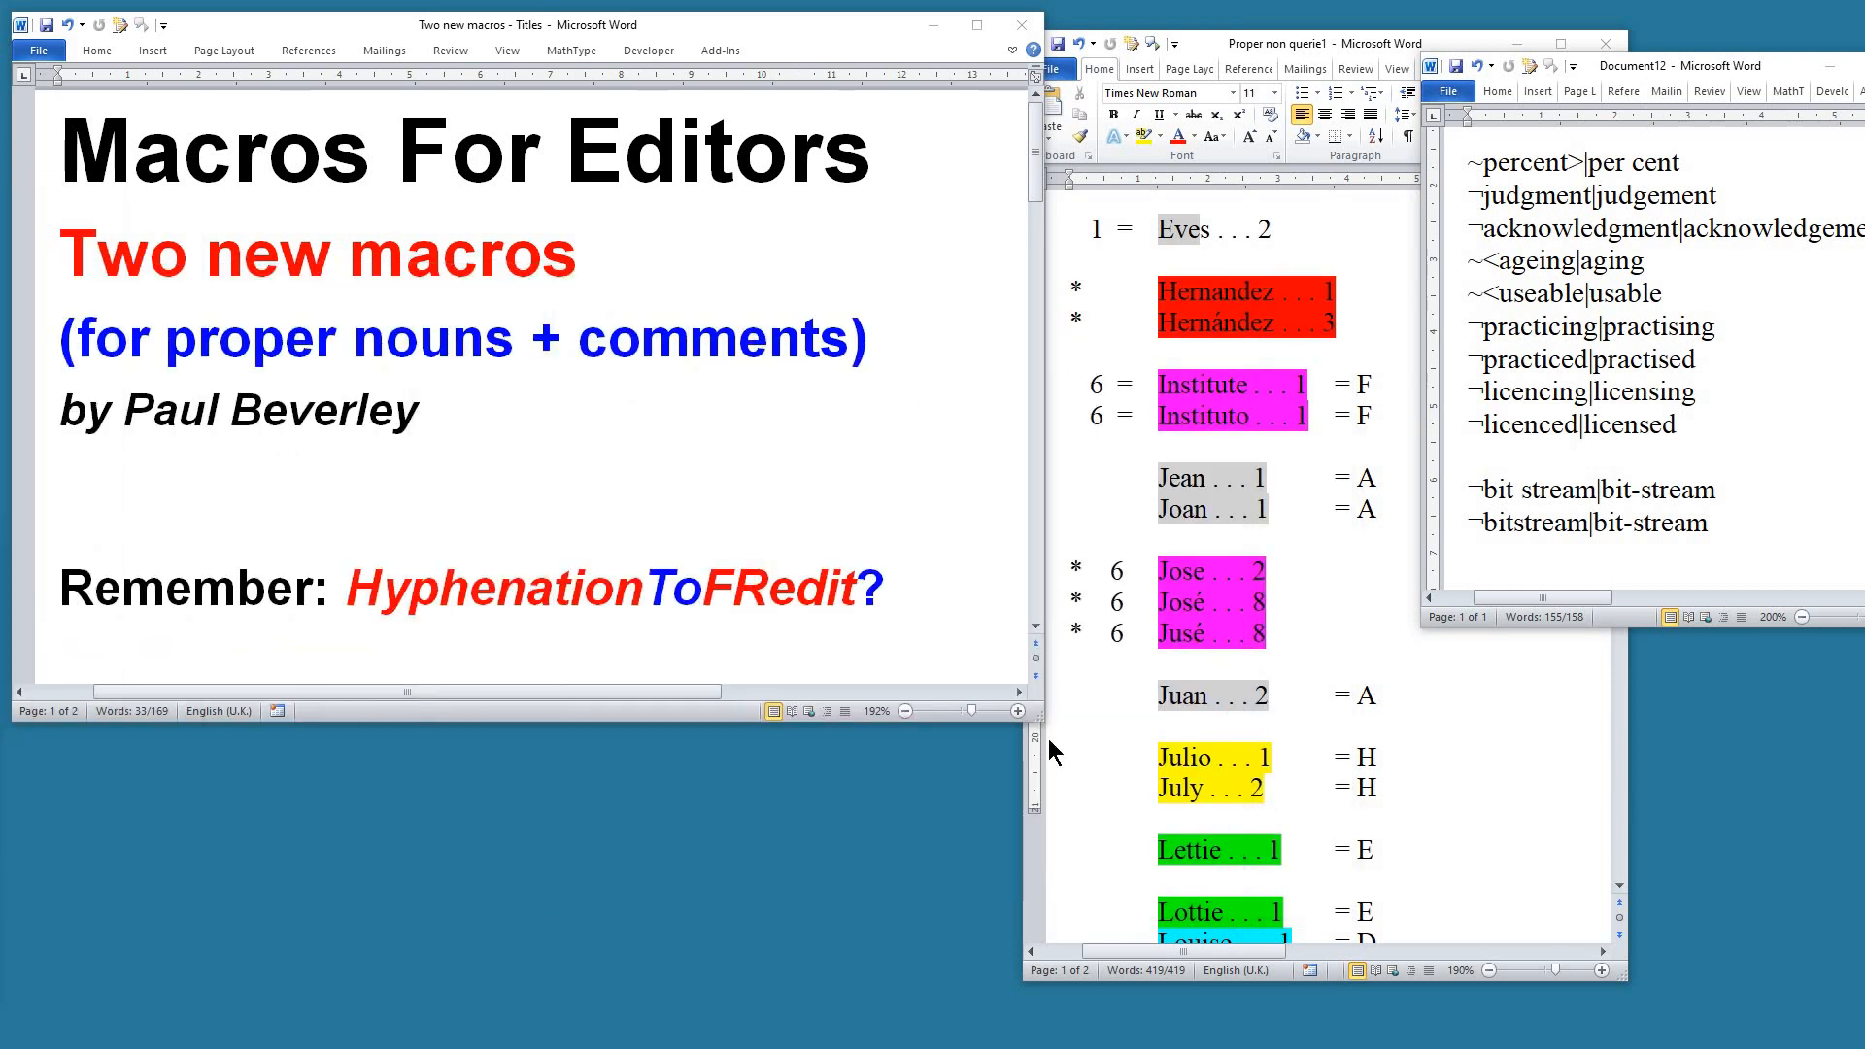
{"action": "left_click_drag", "start_coordinate": [1043, 719], "coordinate": [1068, 821]}
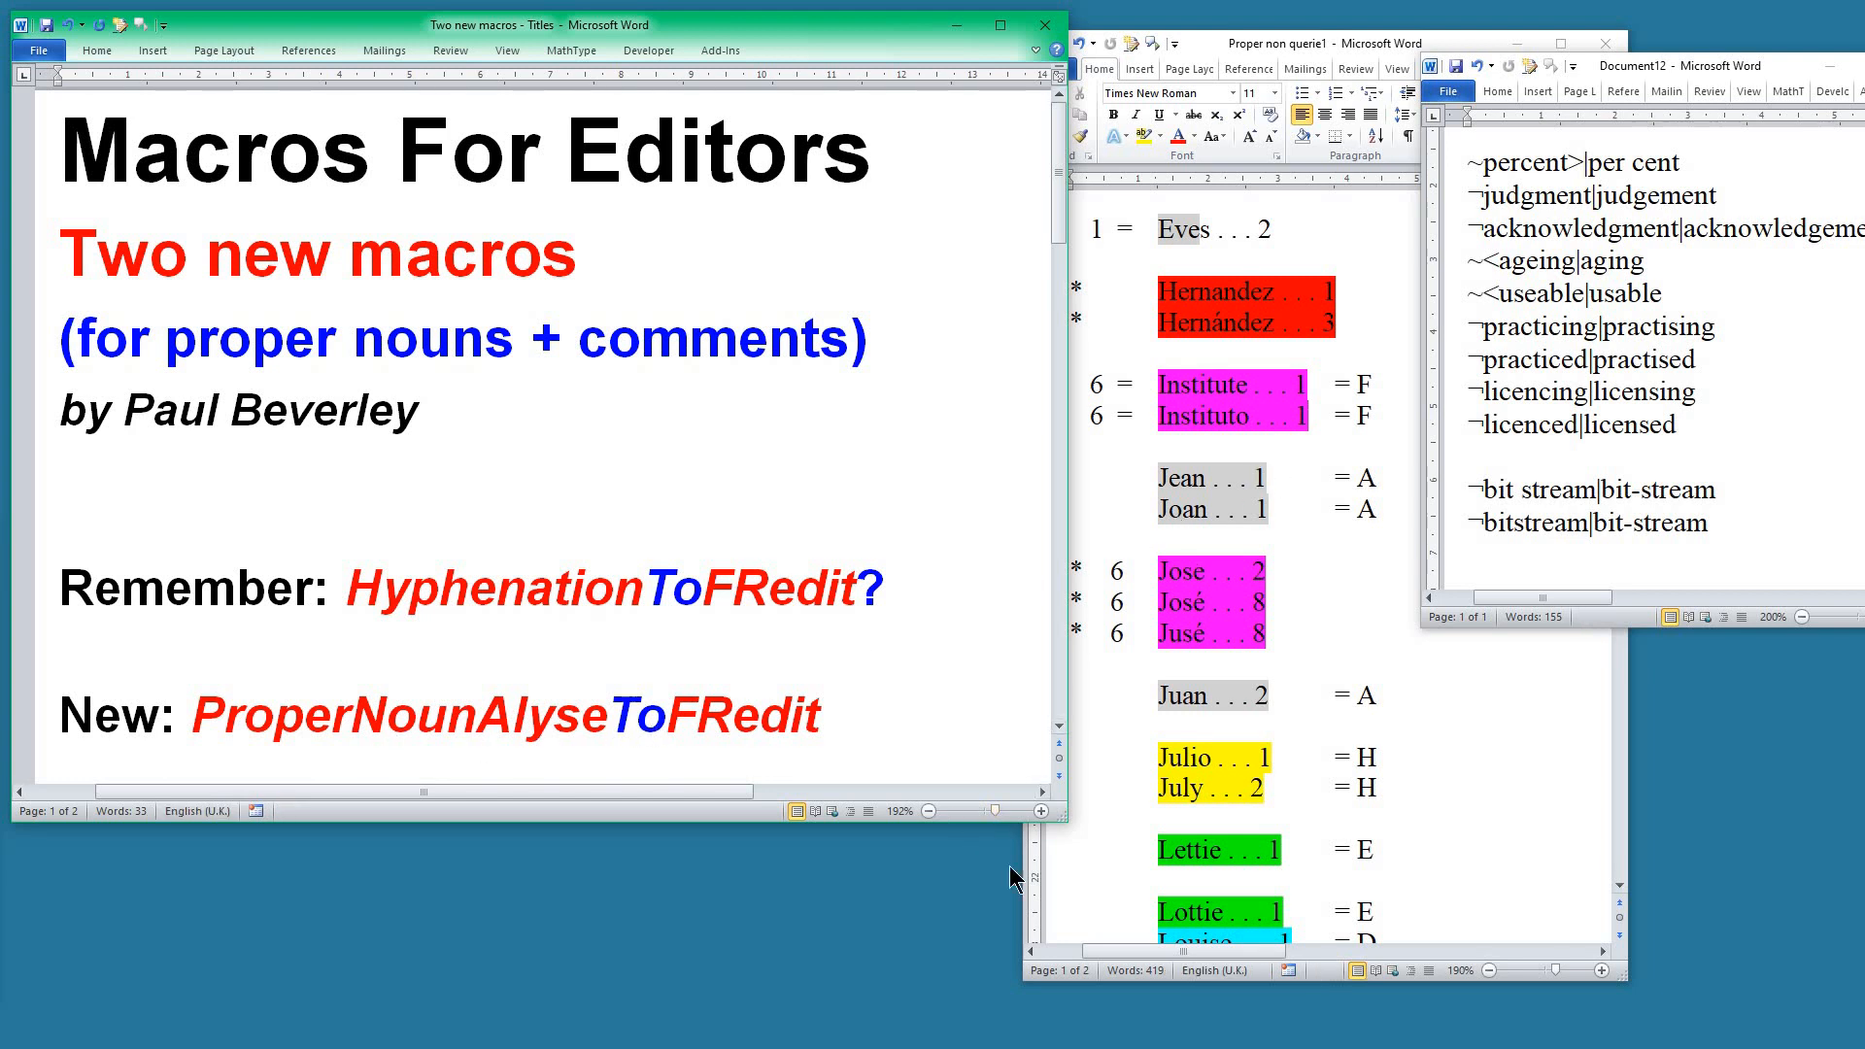
{"action": "left_click_drag", "start_coordinate": [1059, 812], "coordinate": [979, 808]}
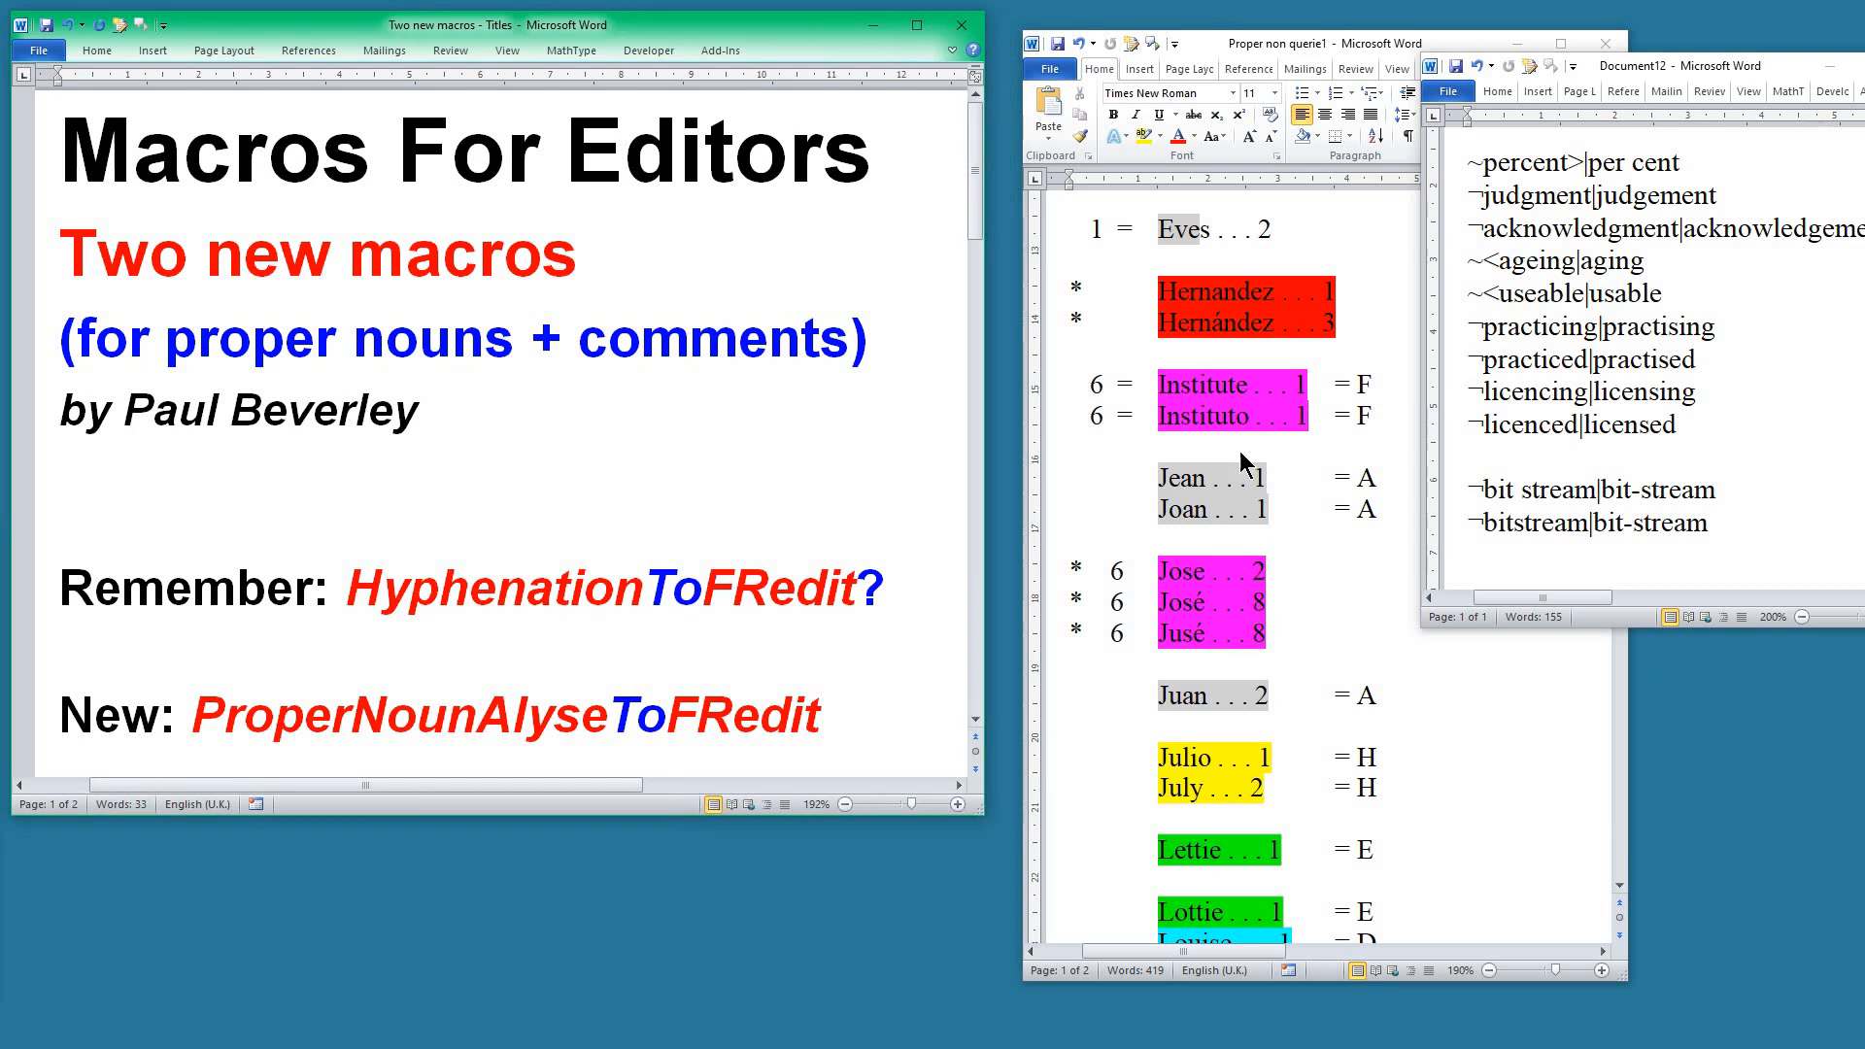
Step: Position the proper noun query list beside Document12 and use the ProperNounToFRedit macro to append the entry Hernandez|Hernández to the FRedit list
{"action": "left_click", "coordinate": [1227, 331]}
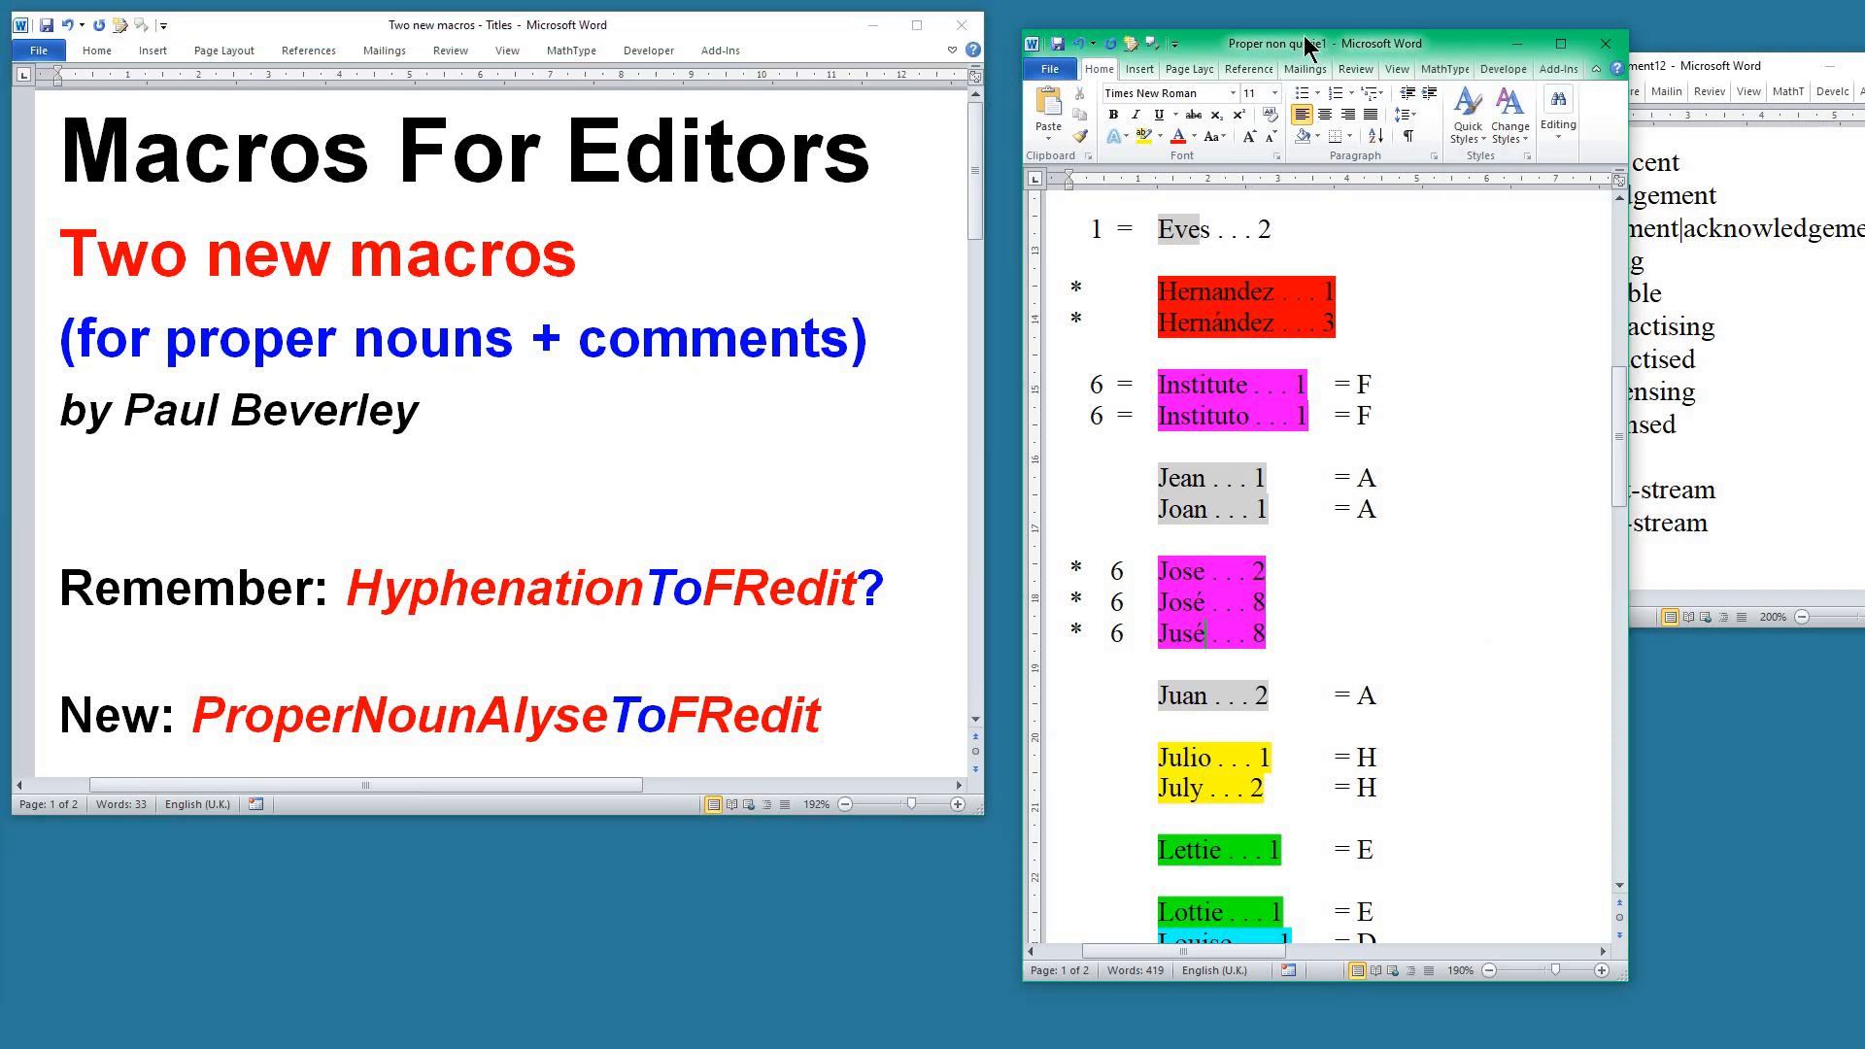
{"action": "left_click_drag", "start_coordinate": [1302, 44], "coordinate": [916, 60]}
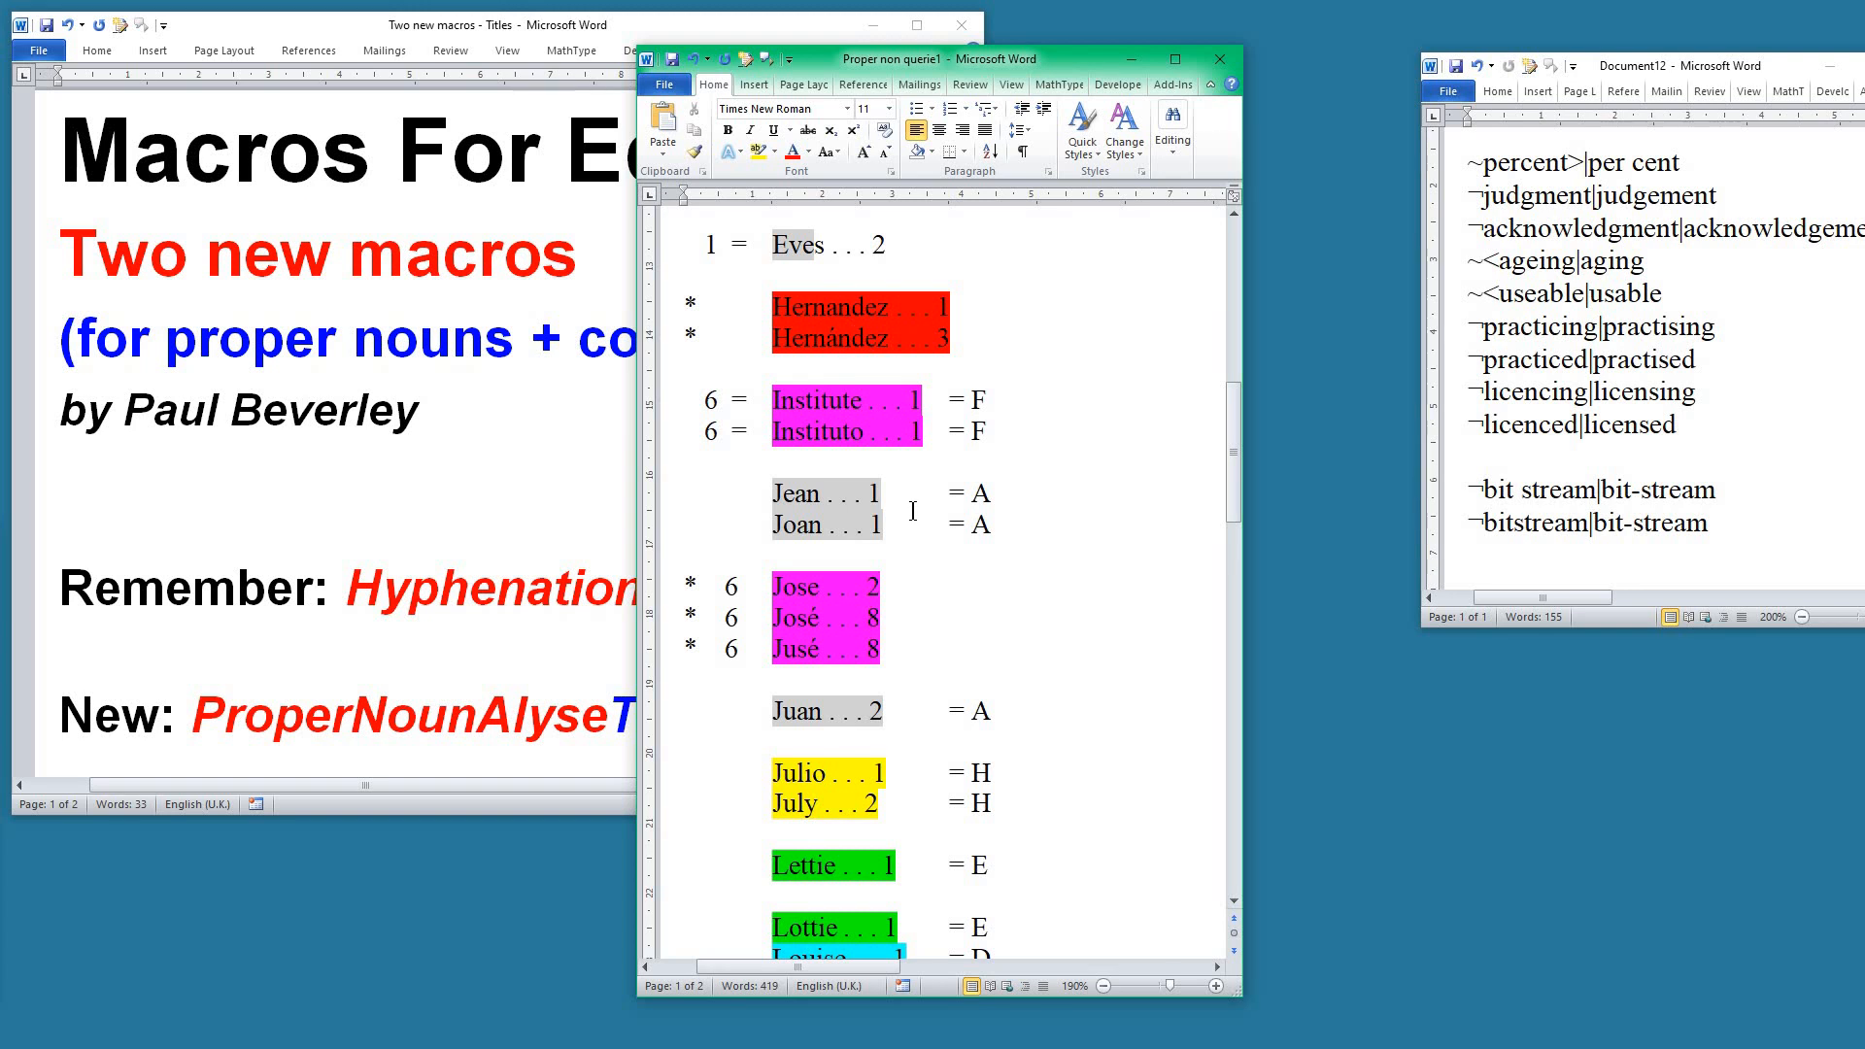
{"action": "key", "text": "ctrl+alt+f"}
{"action": "scroll", "coordinate": [1684, 529], "scroll_direction": "down", "scroll_amount": 2}
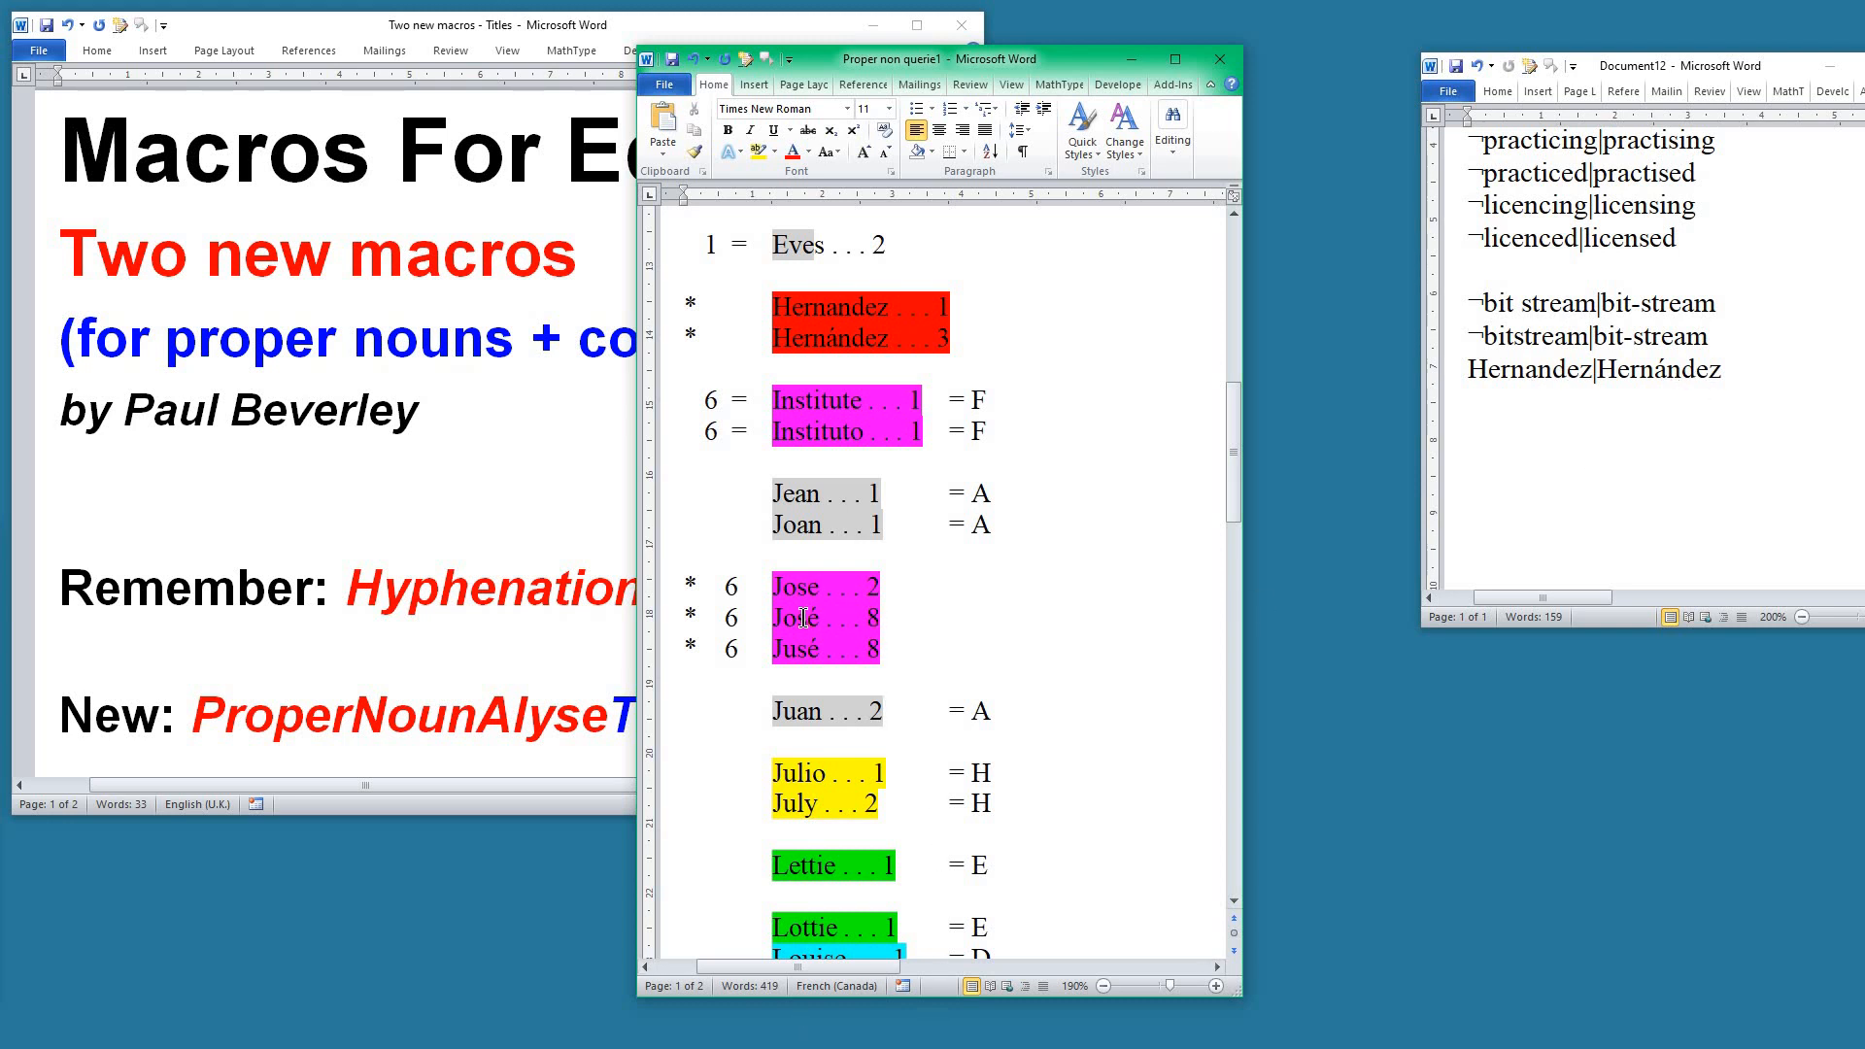
Step: Run the macro on José in the query list to append Jose|José and Jusé|José to the FRedit list
{"action": "left_click", "coordinate": [933, 898]}
{"action": "left_click", "coordinate": [817, 623]}
{"action": "key", "text": "ctrl+alt+f"}
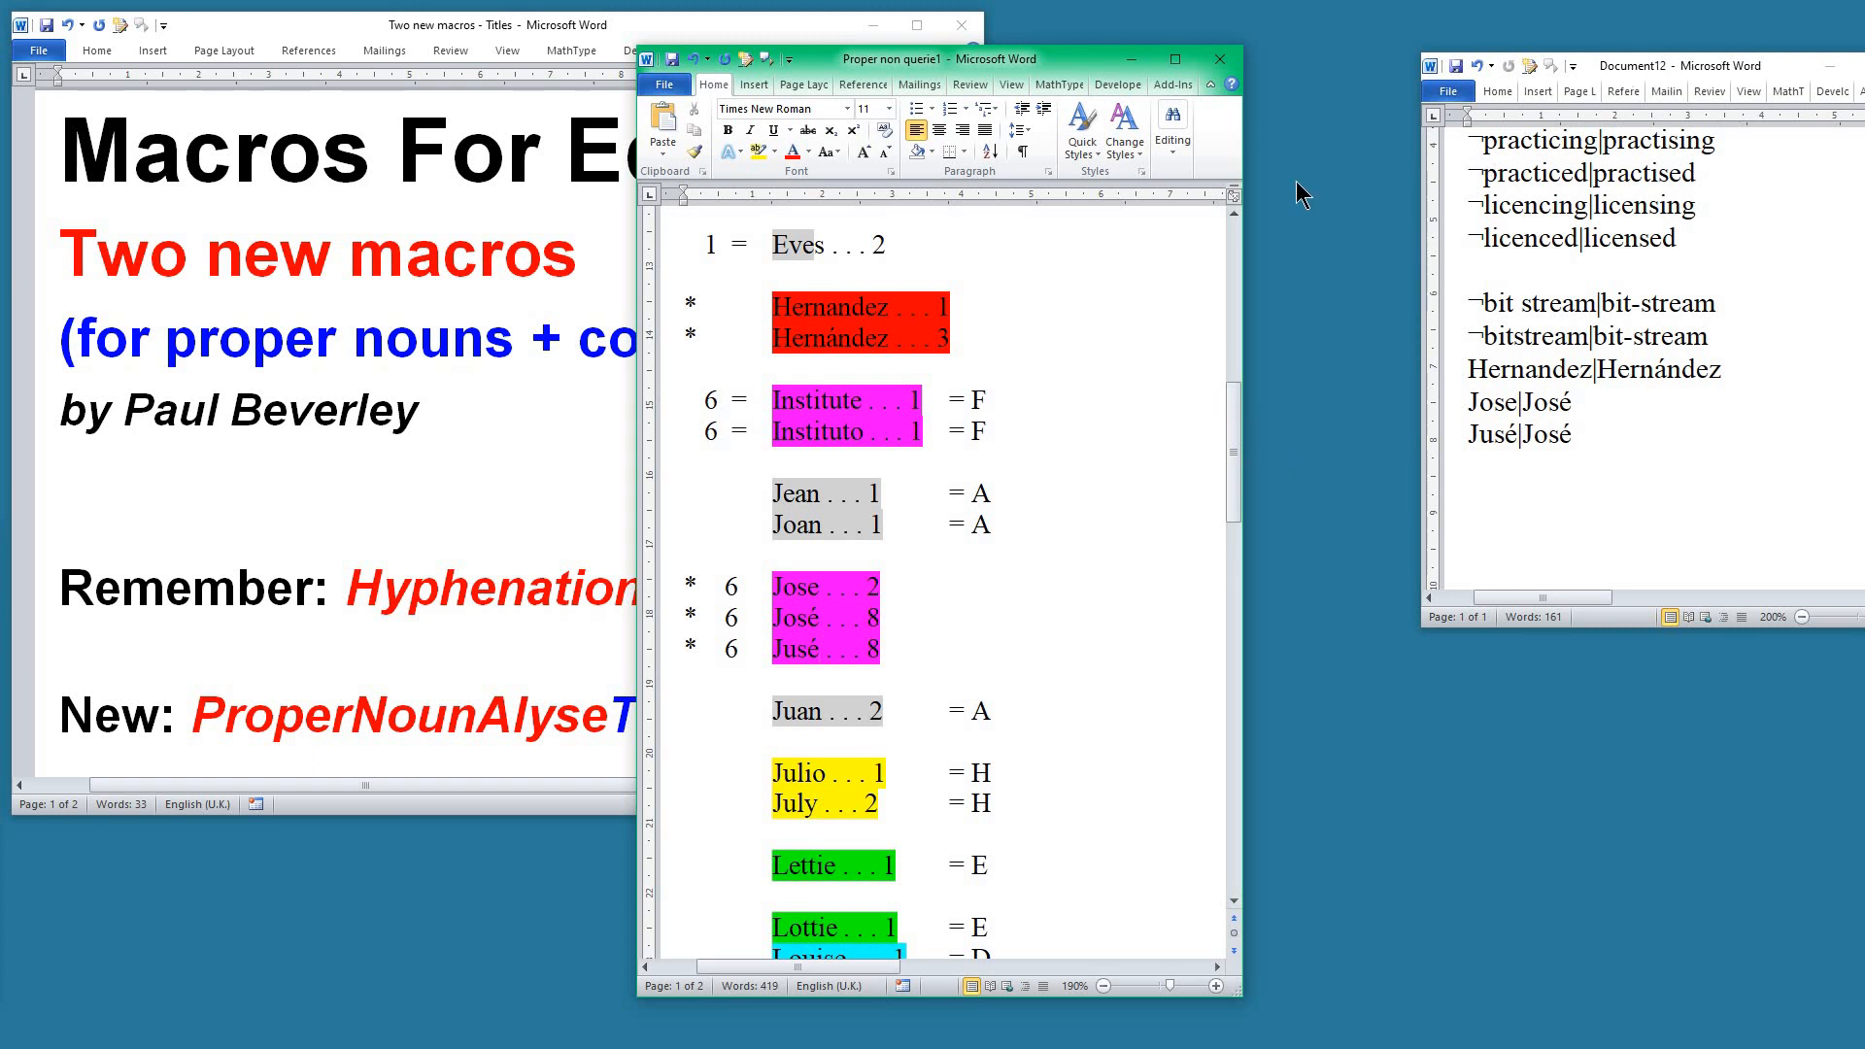
Step: Move Document12 and the proper noun query list off screen and bring the Sample text Terry document into view
{"action": "left_click_drag", "start_coordinate": [1695, 67], "coordinate": [0, 153]}
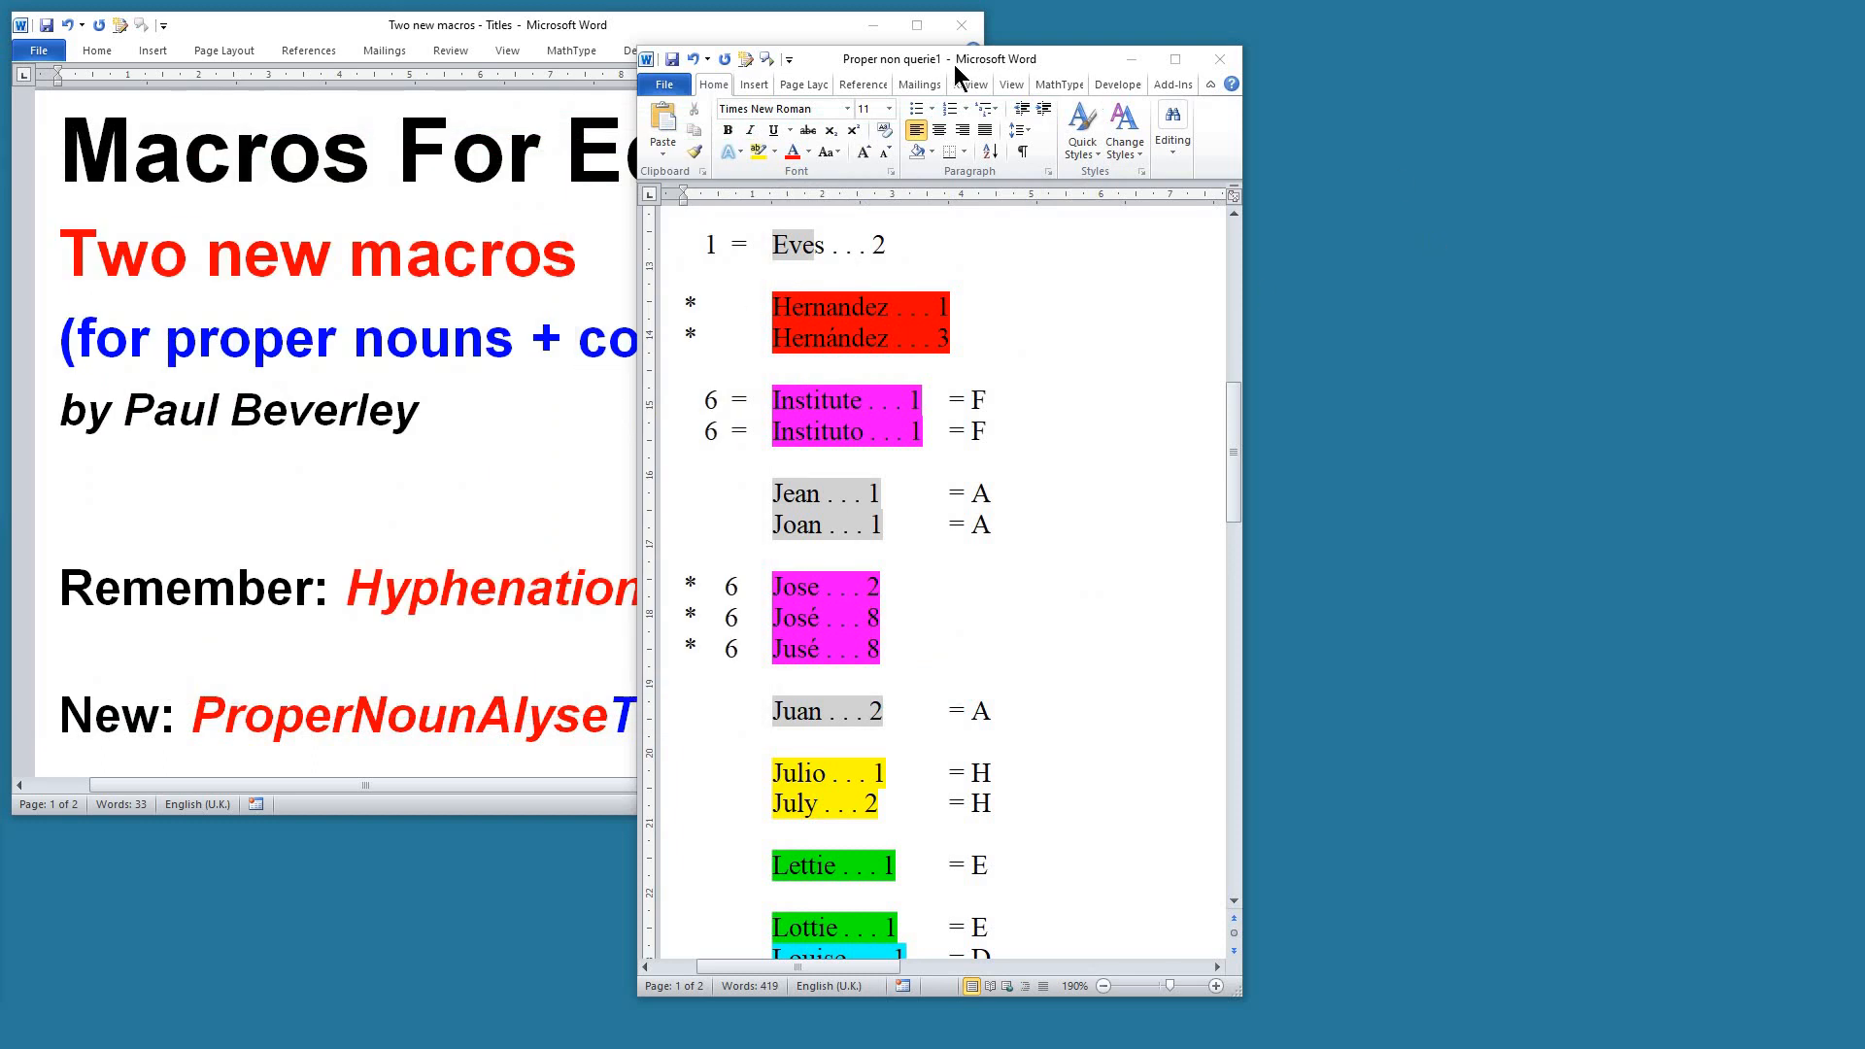
{"action": "left_click_drag", "start_coordinate": [957, 68], "coordinate": [0, 146]}
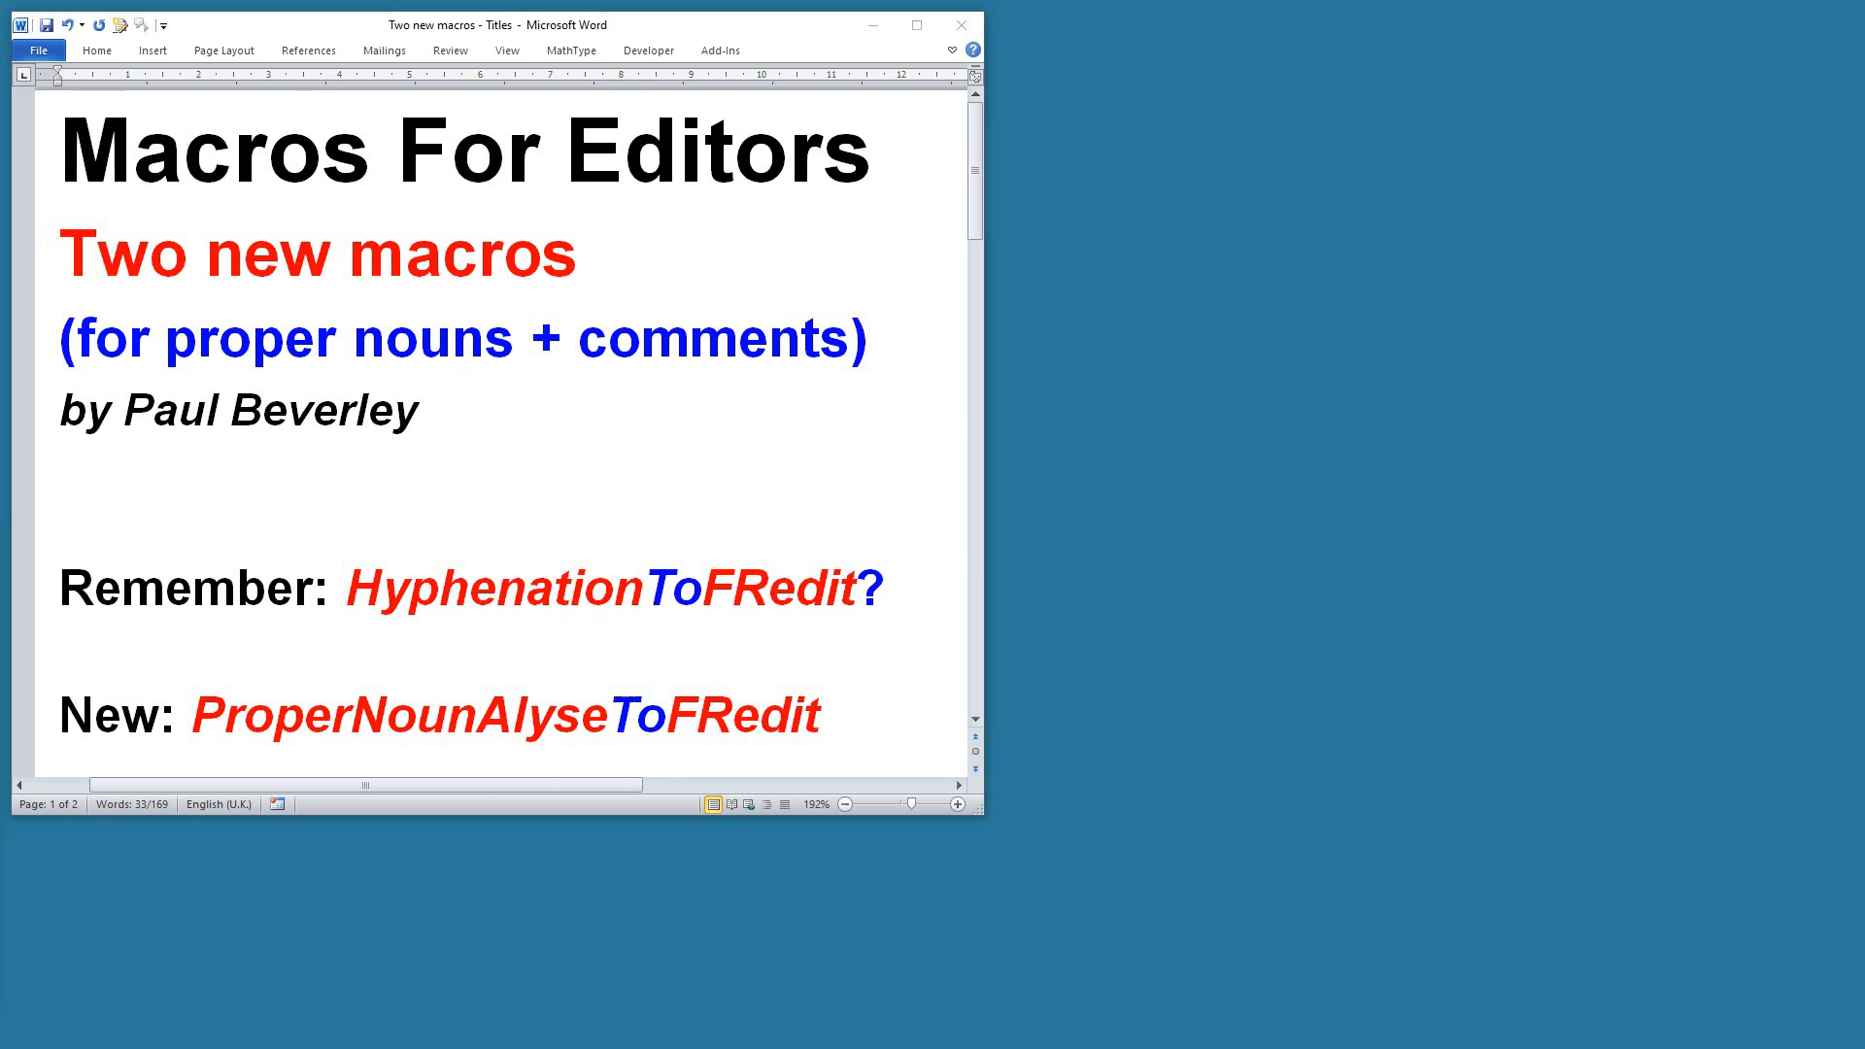
{"action": "left_click_drag", "start_coordinate": [0, 874], "coordinate": [239, 72]}
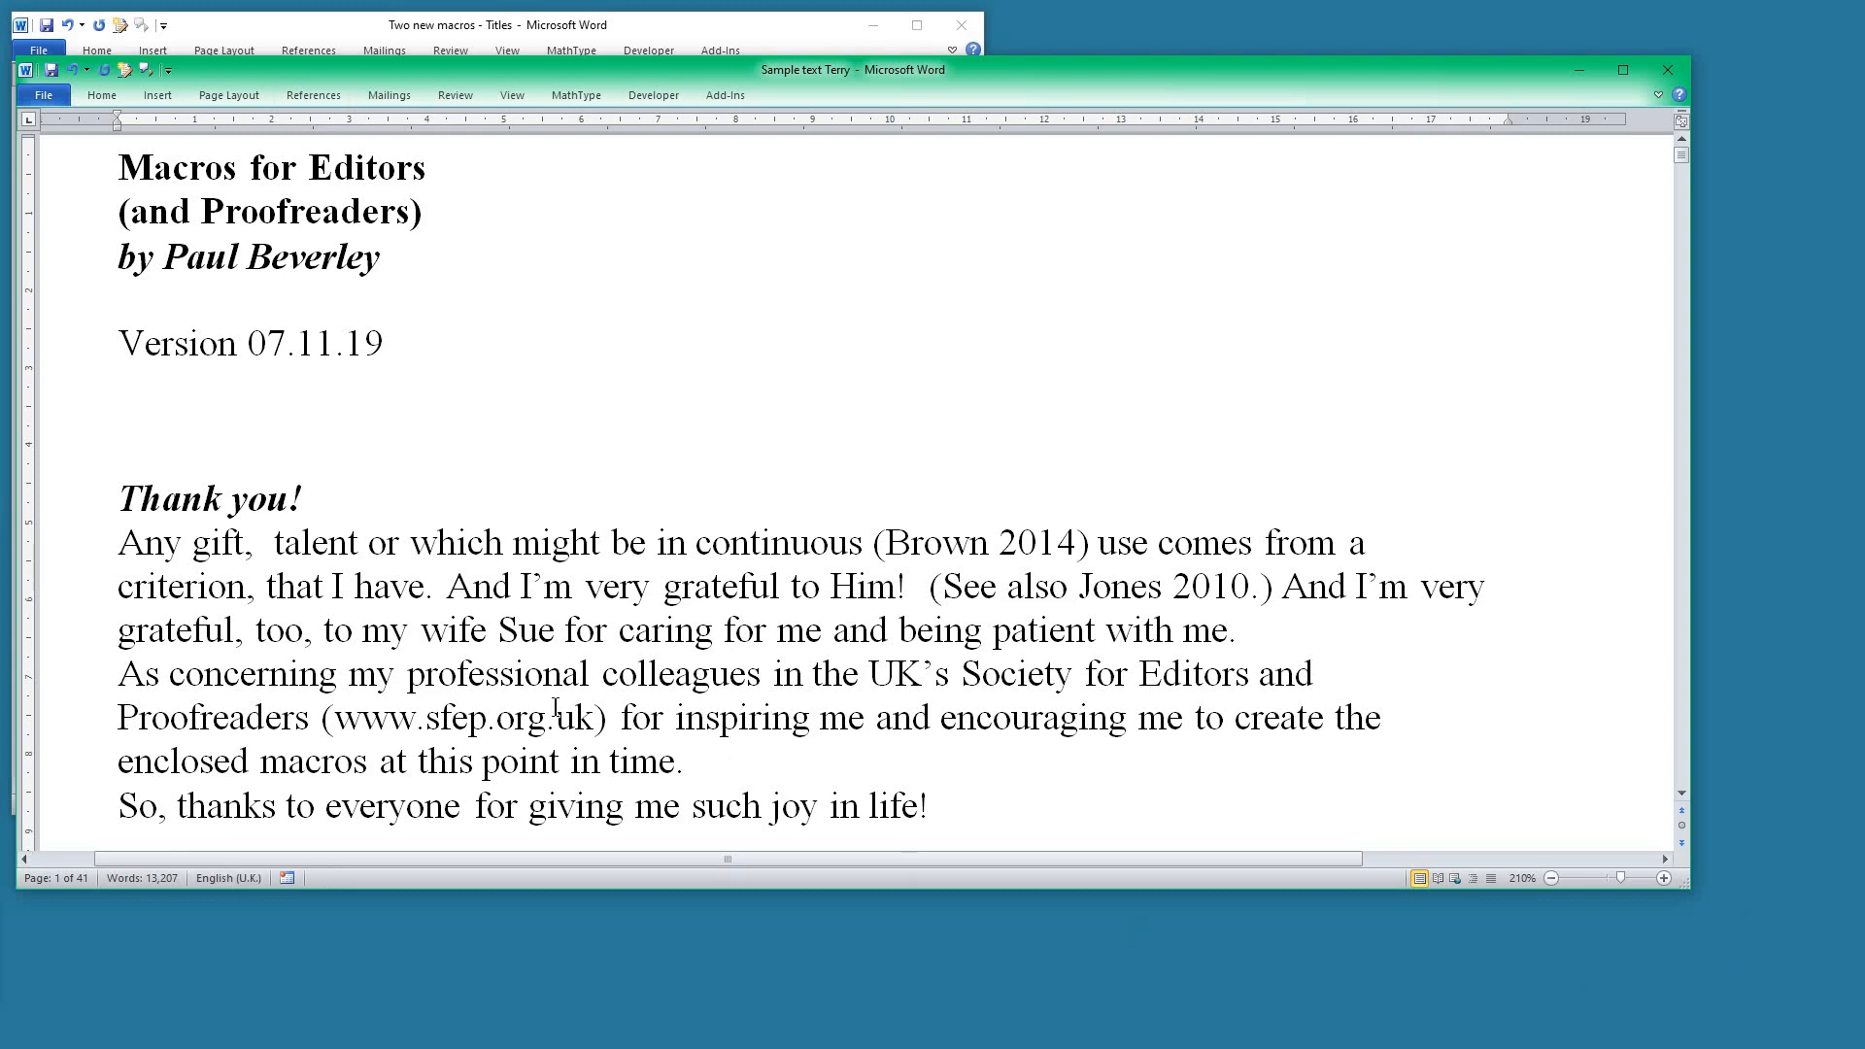
Step: Read the titles document from the ProperNounAlyseToFRedit line down to the CommentAddMenu and CommentAdder lines
{"action": "left_click", "coordinate": [605, 24]}
{"action": "scroll", "coordinate": [740, 579], "scroll_direction": "down", "scroll_amount": 1}
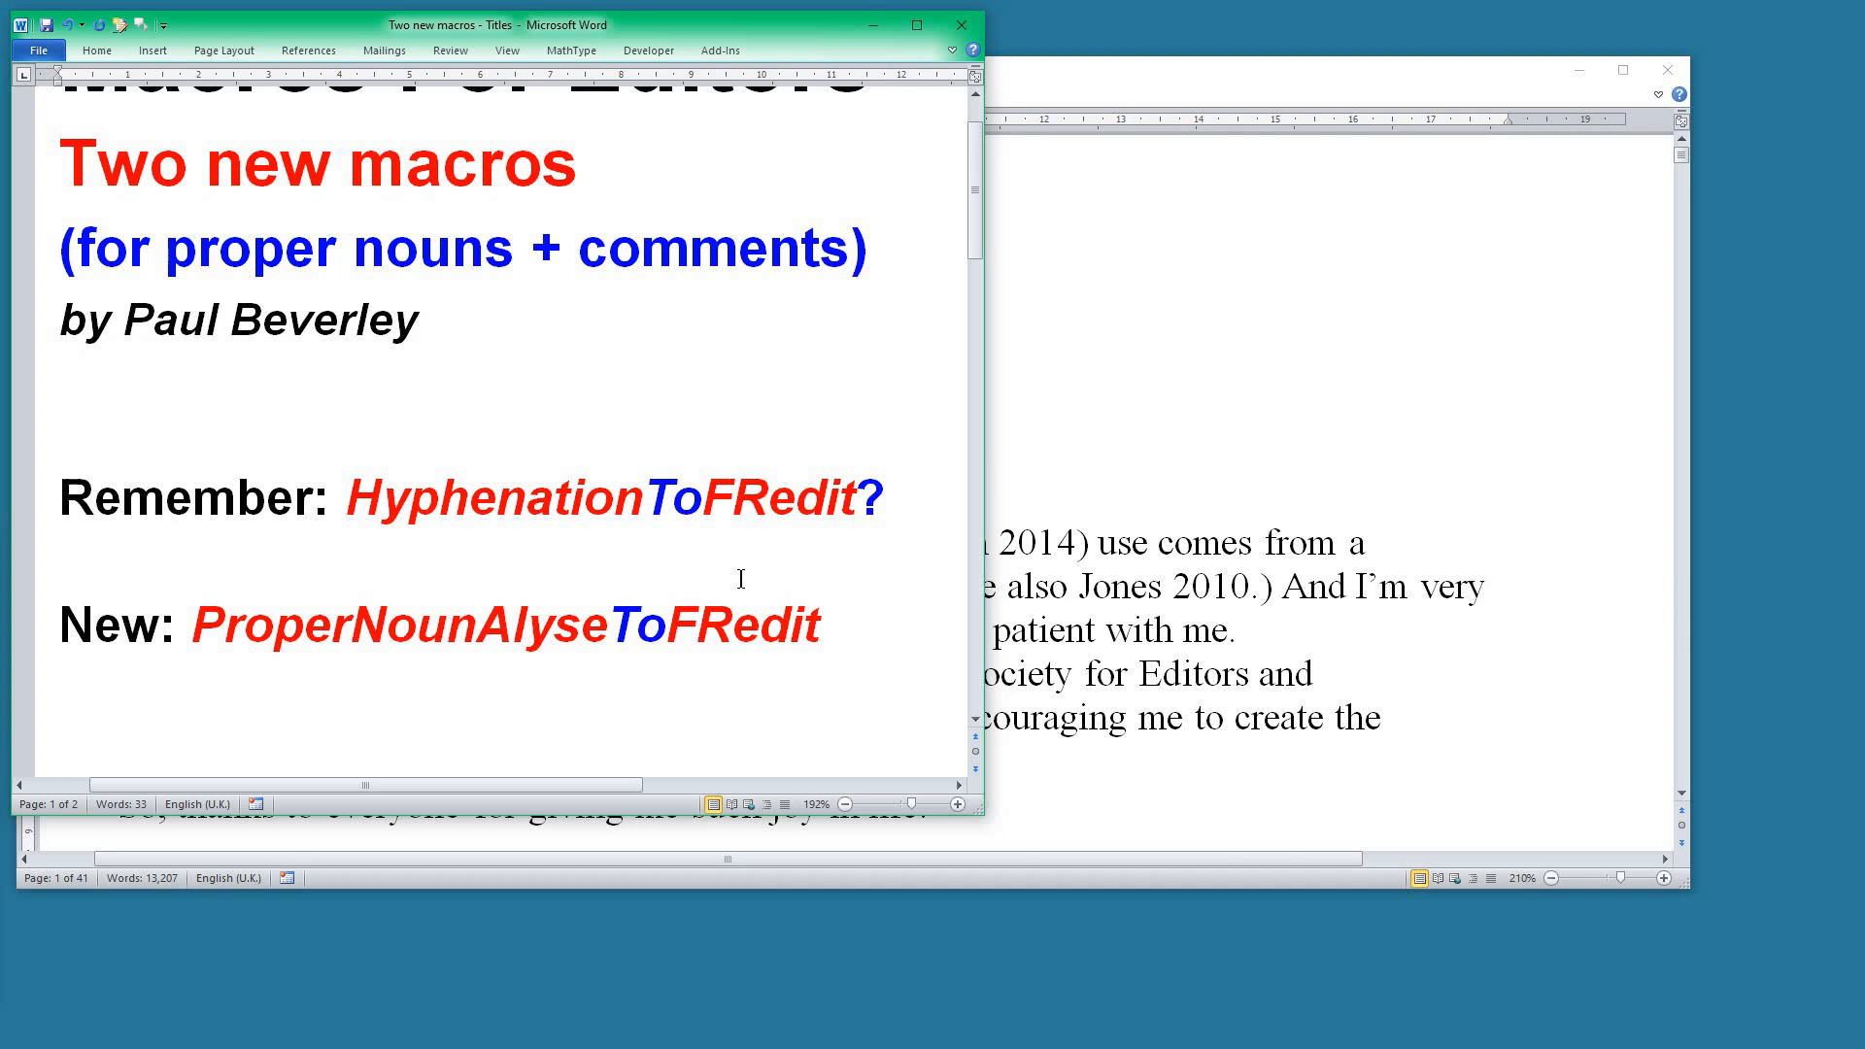
{"action": "scroll", "coordinate": [740, 579], "scroll_direction": "down", "scroll_amount": 3}
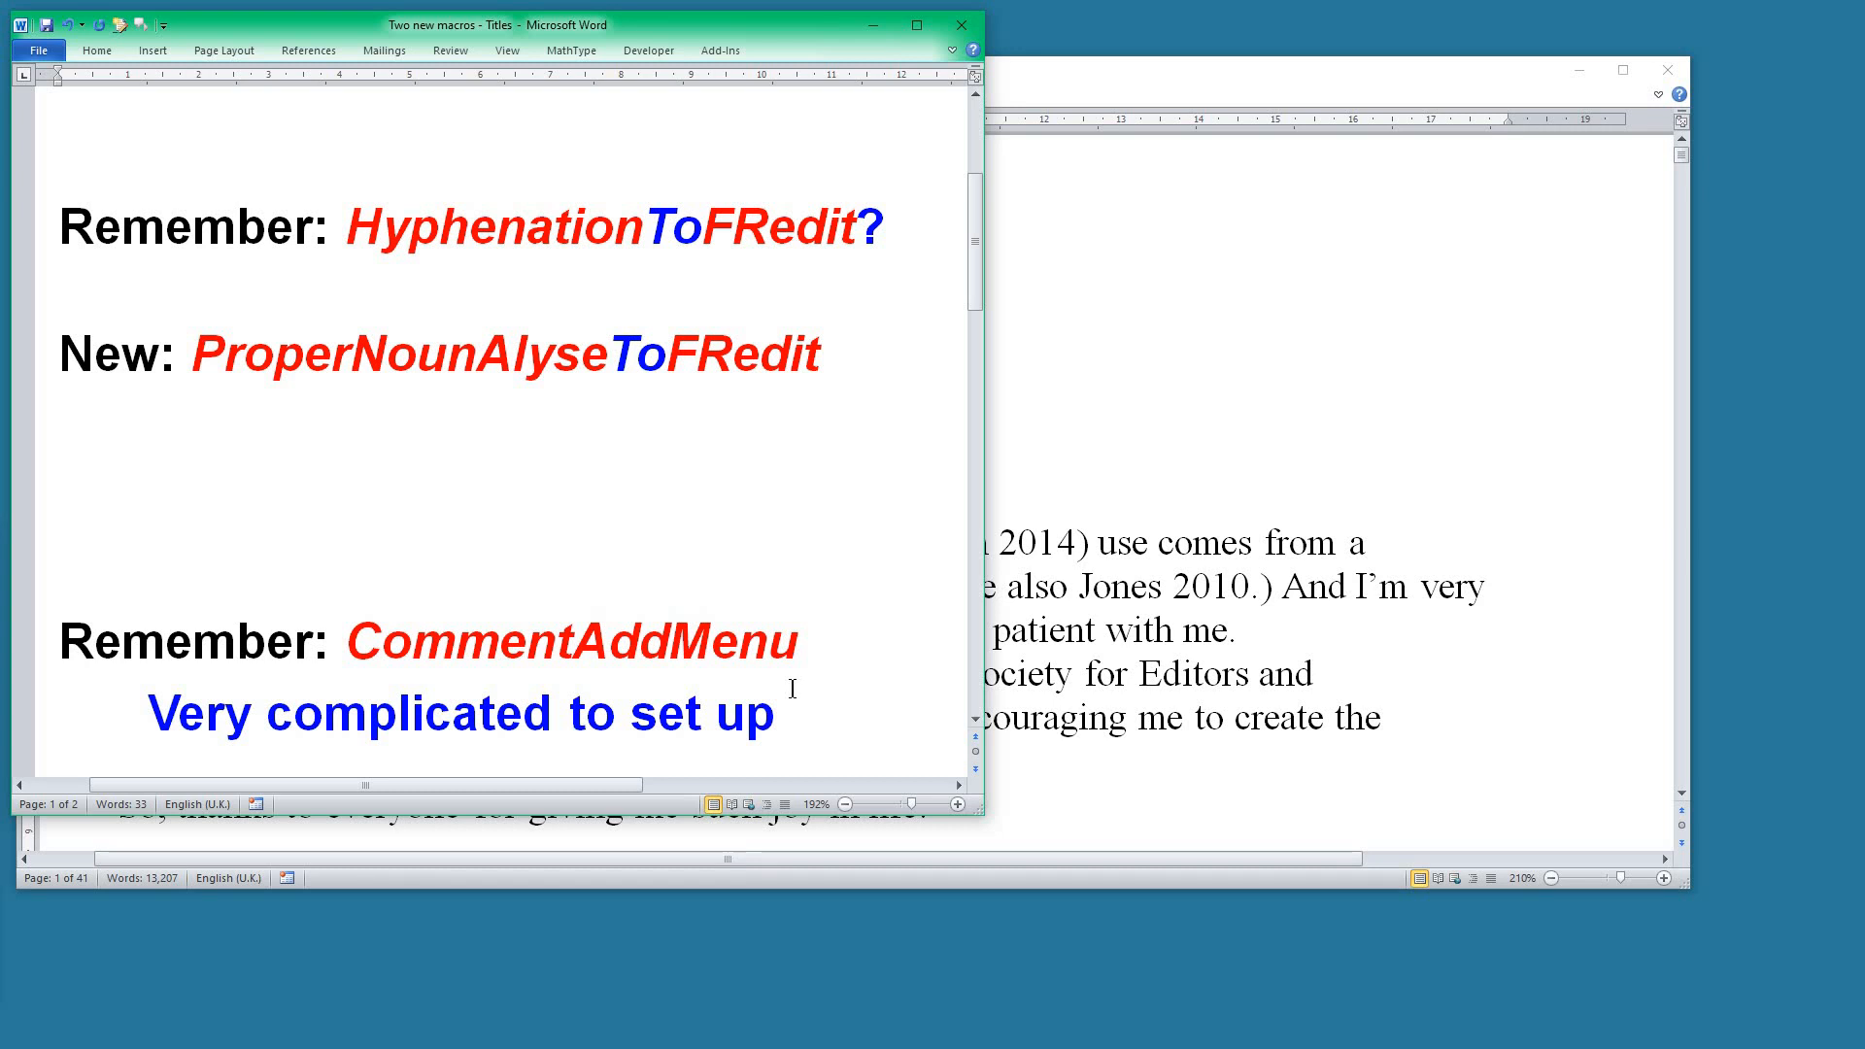
{"action": "scroll", "coordinate": [793, 689], "scroll_direction": "down", "scroll_amount": 1}
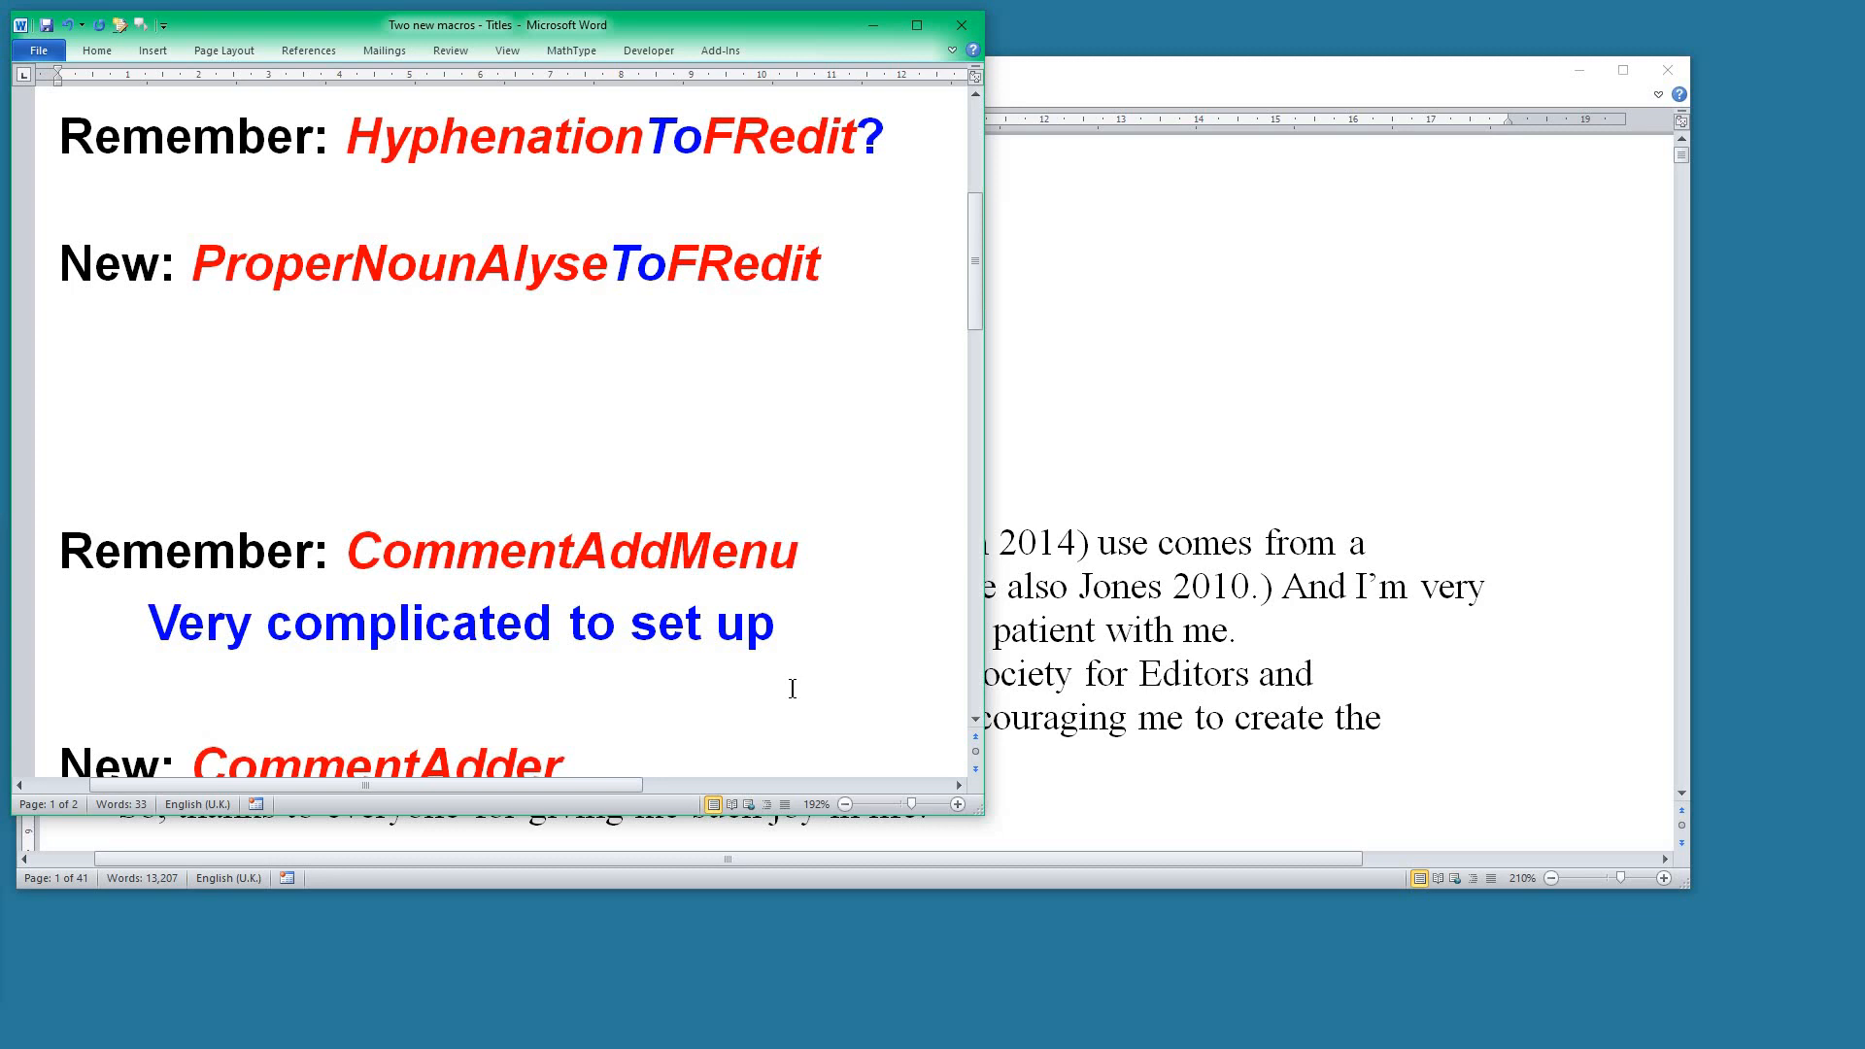
{"action": "scroll", "coordinate": [793, 689], "scroll_direction": "down", "scroll_amount": 2}
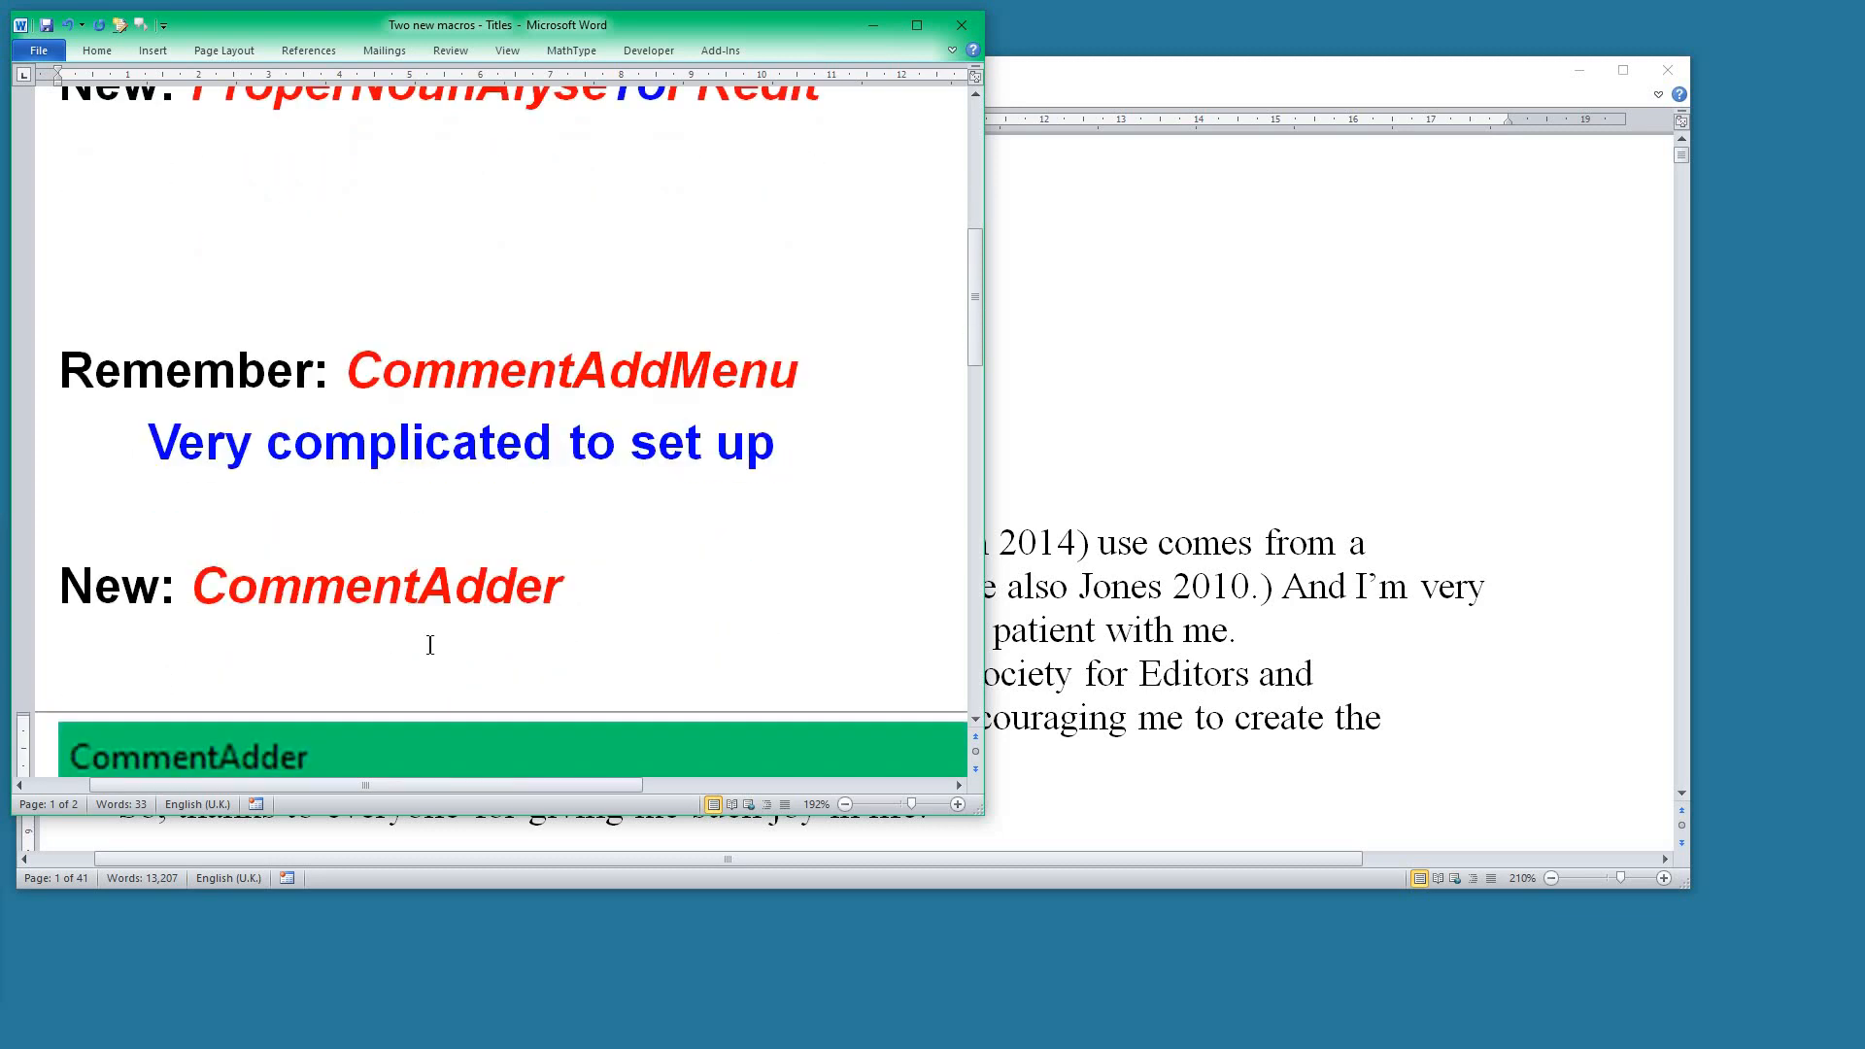
Step: Select the citation "Brown 2014" in the Thank you! paragraph and view the CommentAdder options without adding a comment
{"action": "left_click", "coordinate": [1163, 544]}
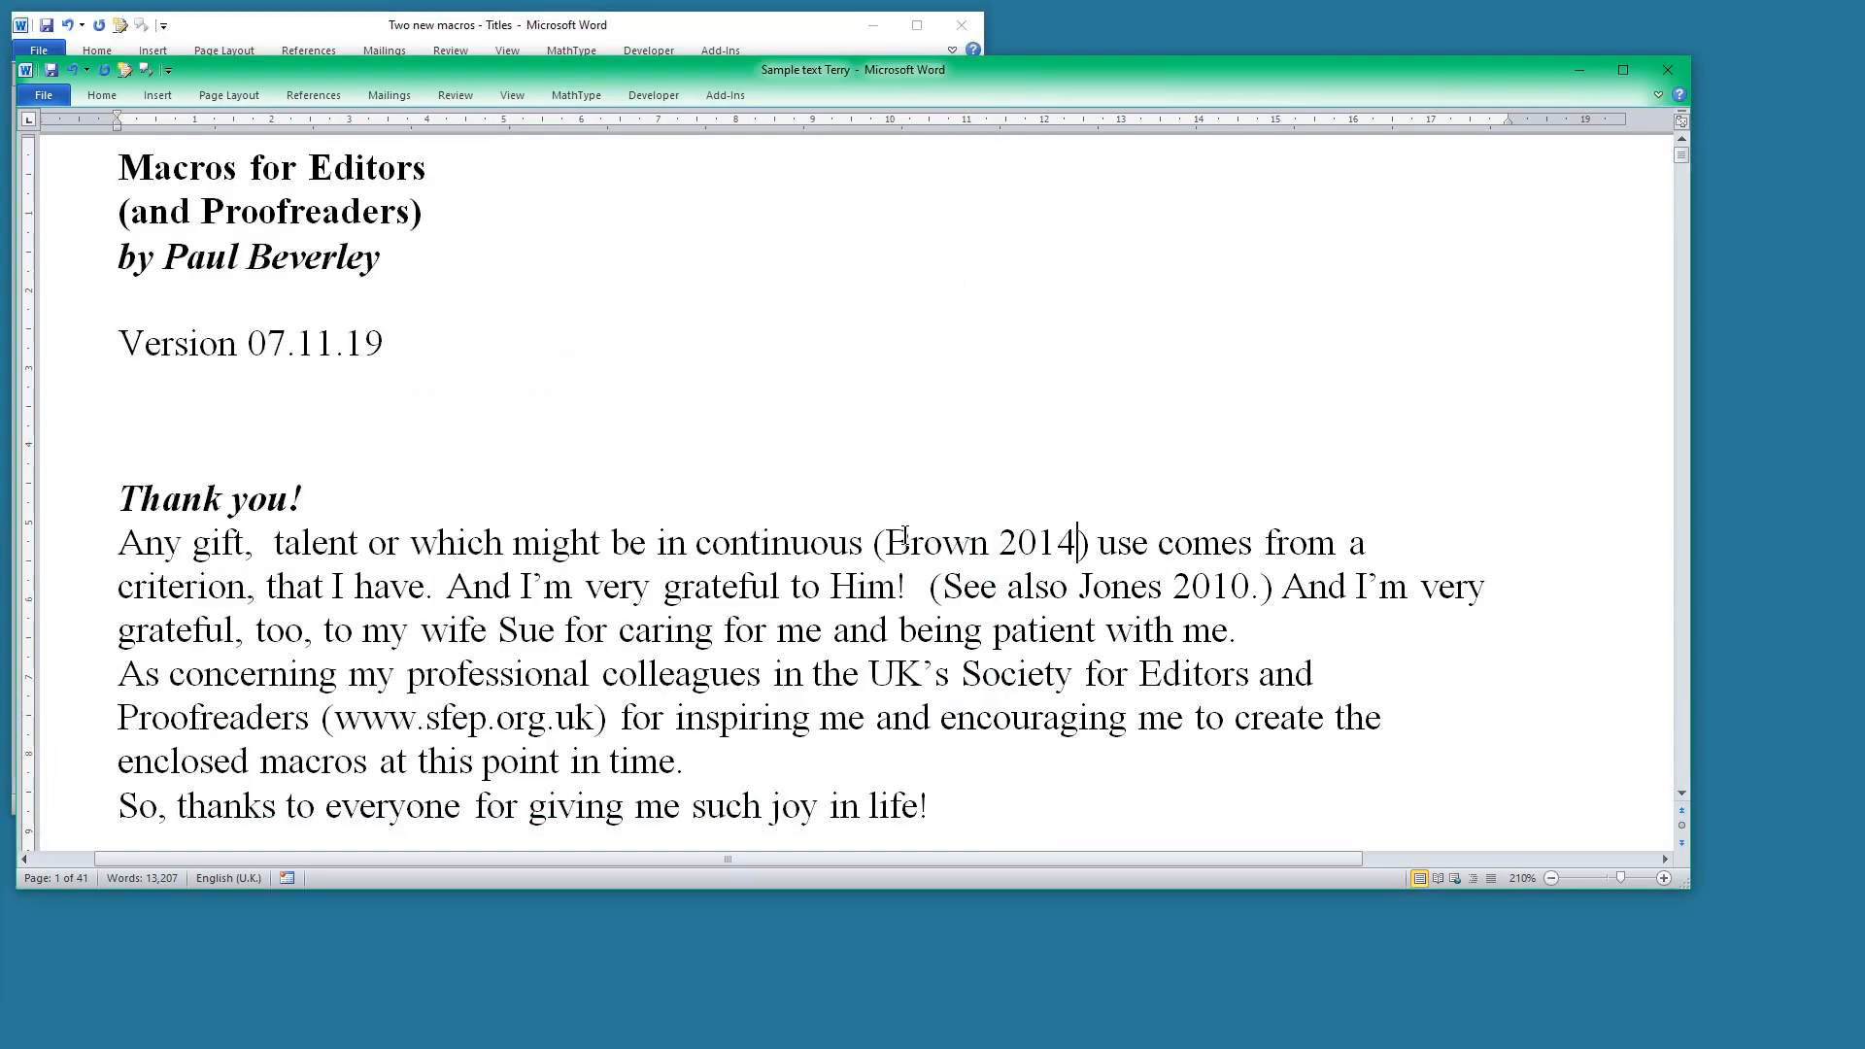
{"action": "left_click_drag", "start_coordinate": [887, 542], "coordinate": [1076, 542]}
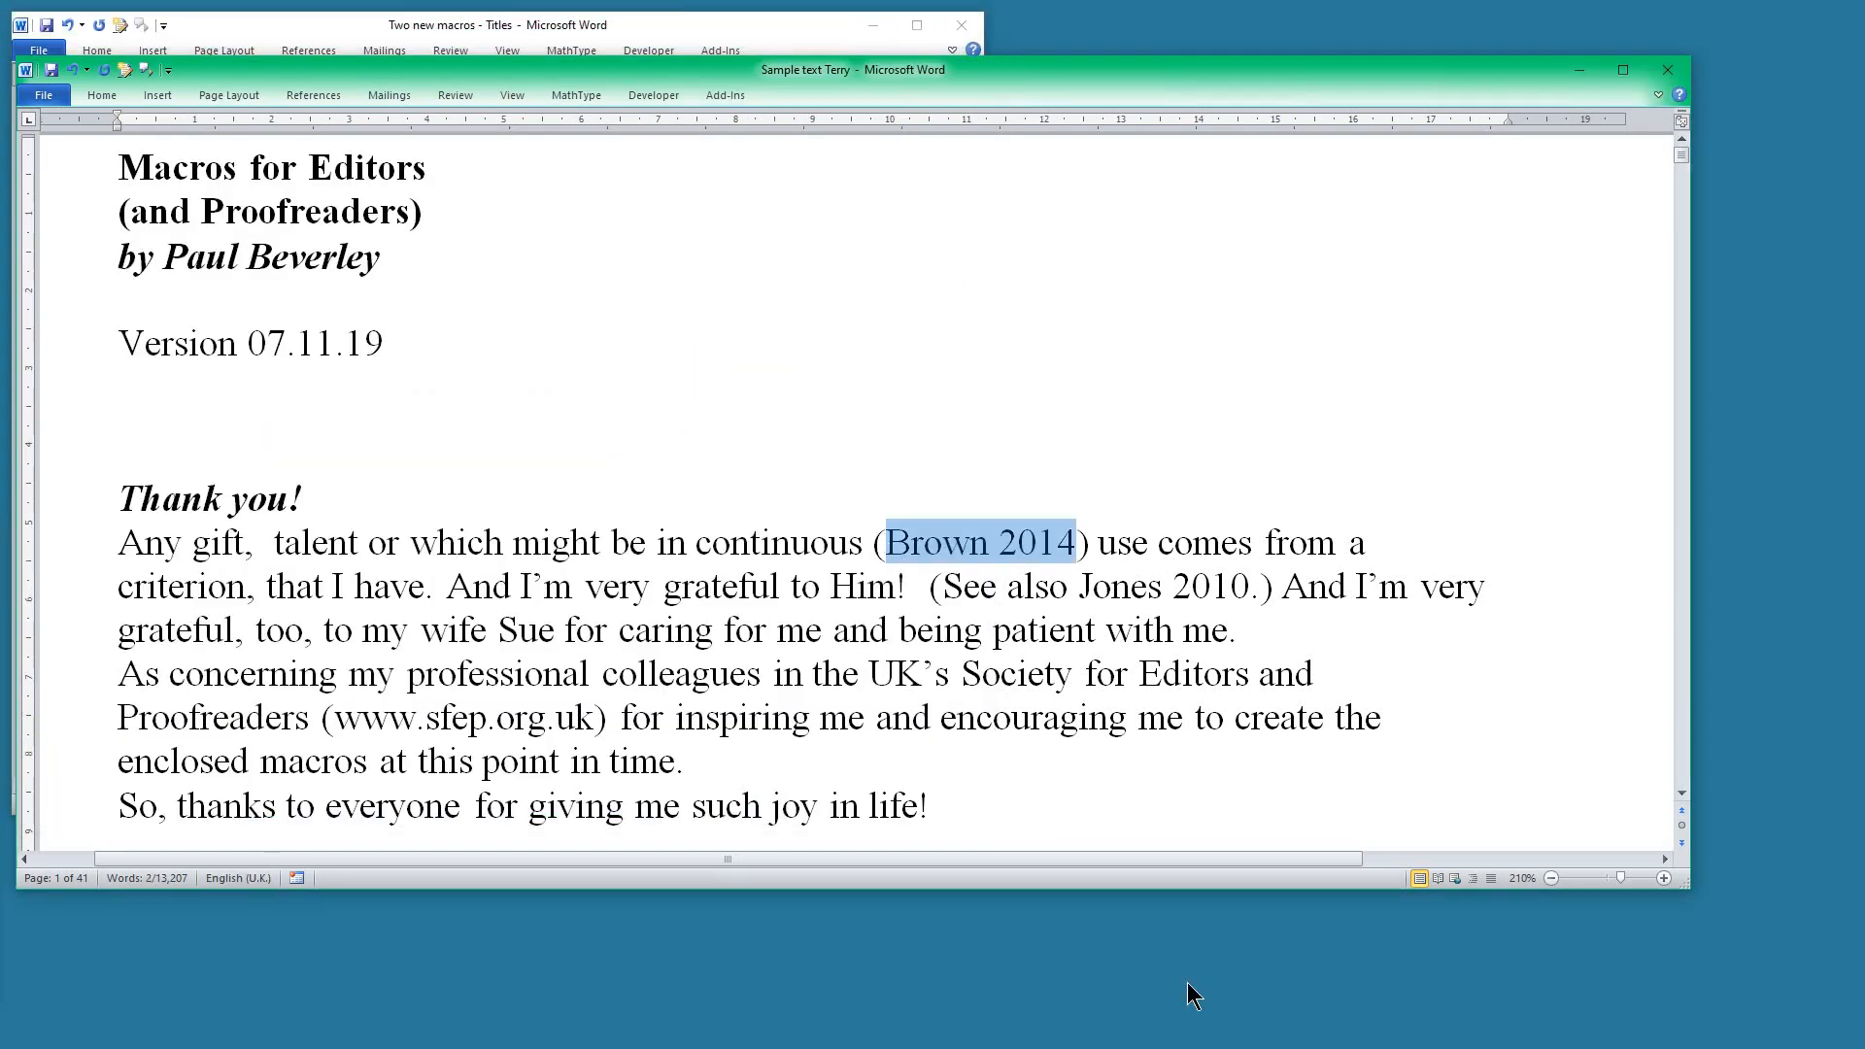
{"action": "key", "text": "ctrl+alt+c"}
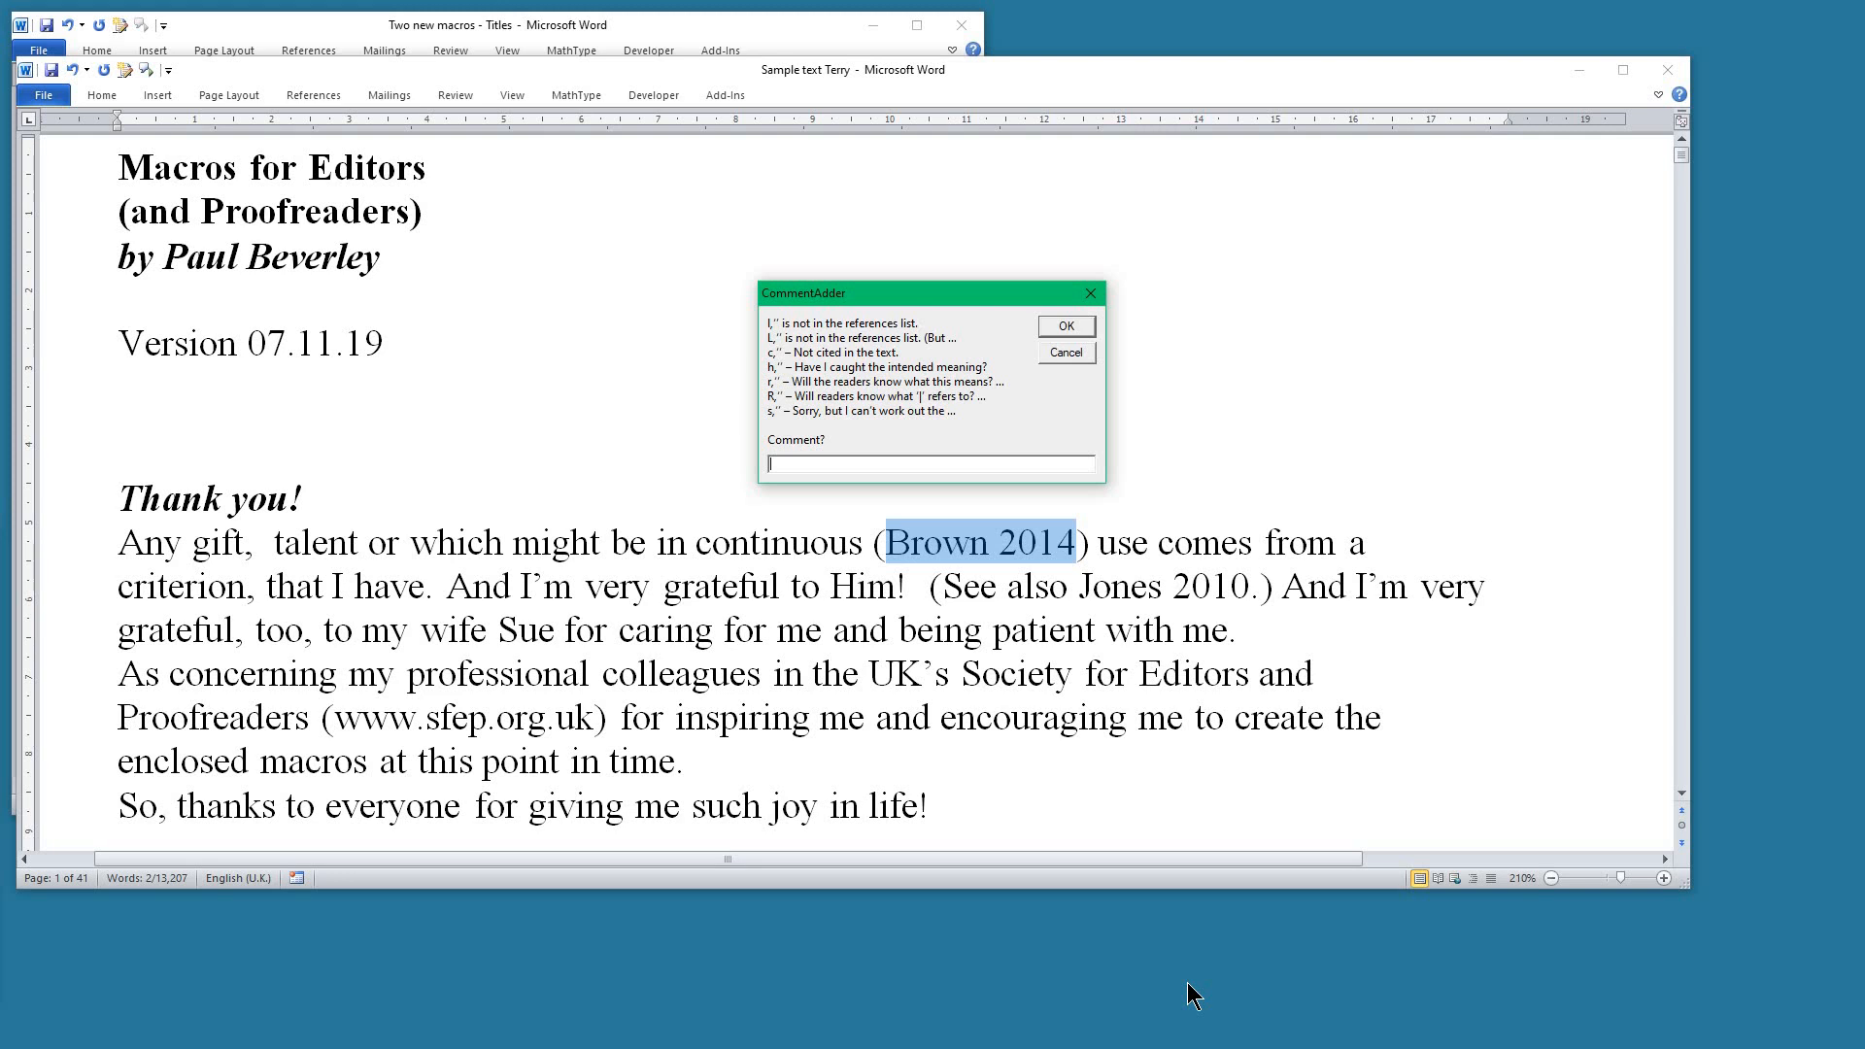
{"action": "left_click", "coordinate": [1074, 354]}
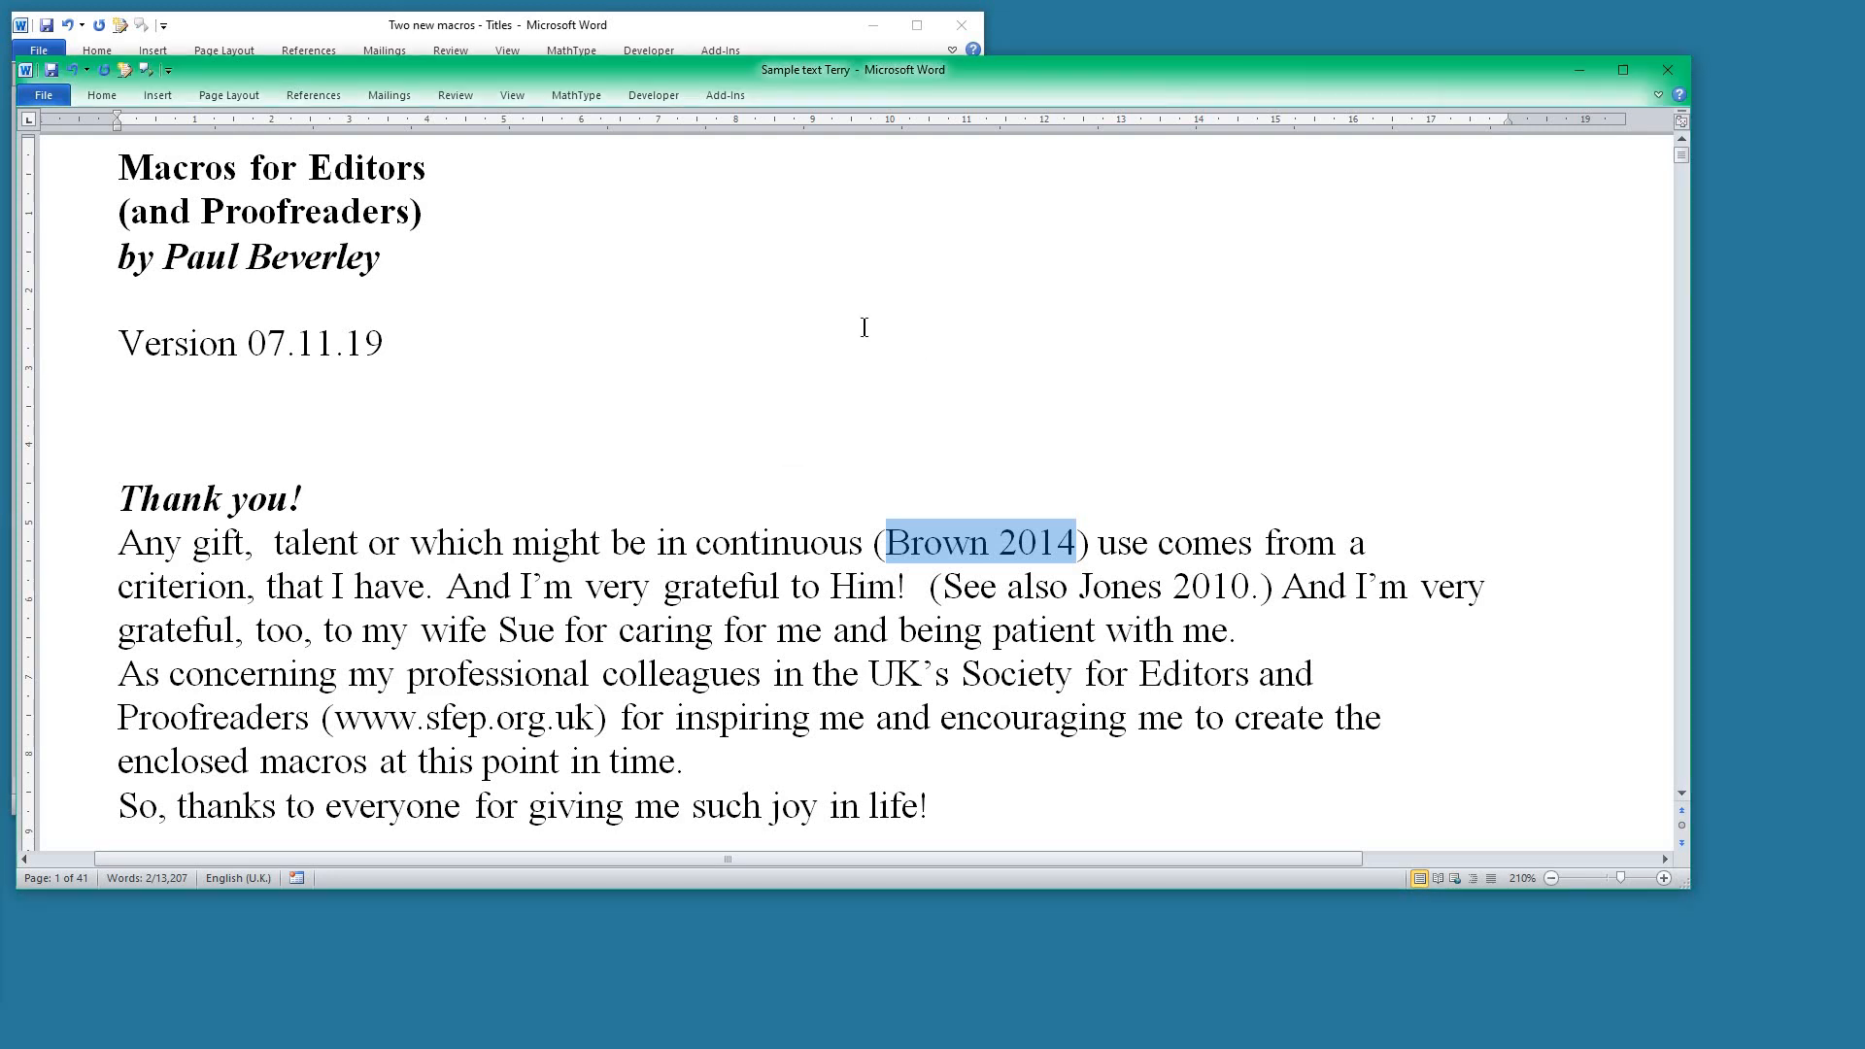
Step: Enlarge the titles document window and examine the picture of the CommentAdder dialog on its second page
{"action": "left_click", "coordinate": [428, 24]}
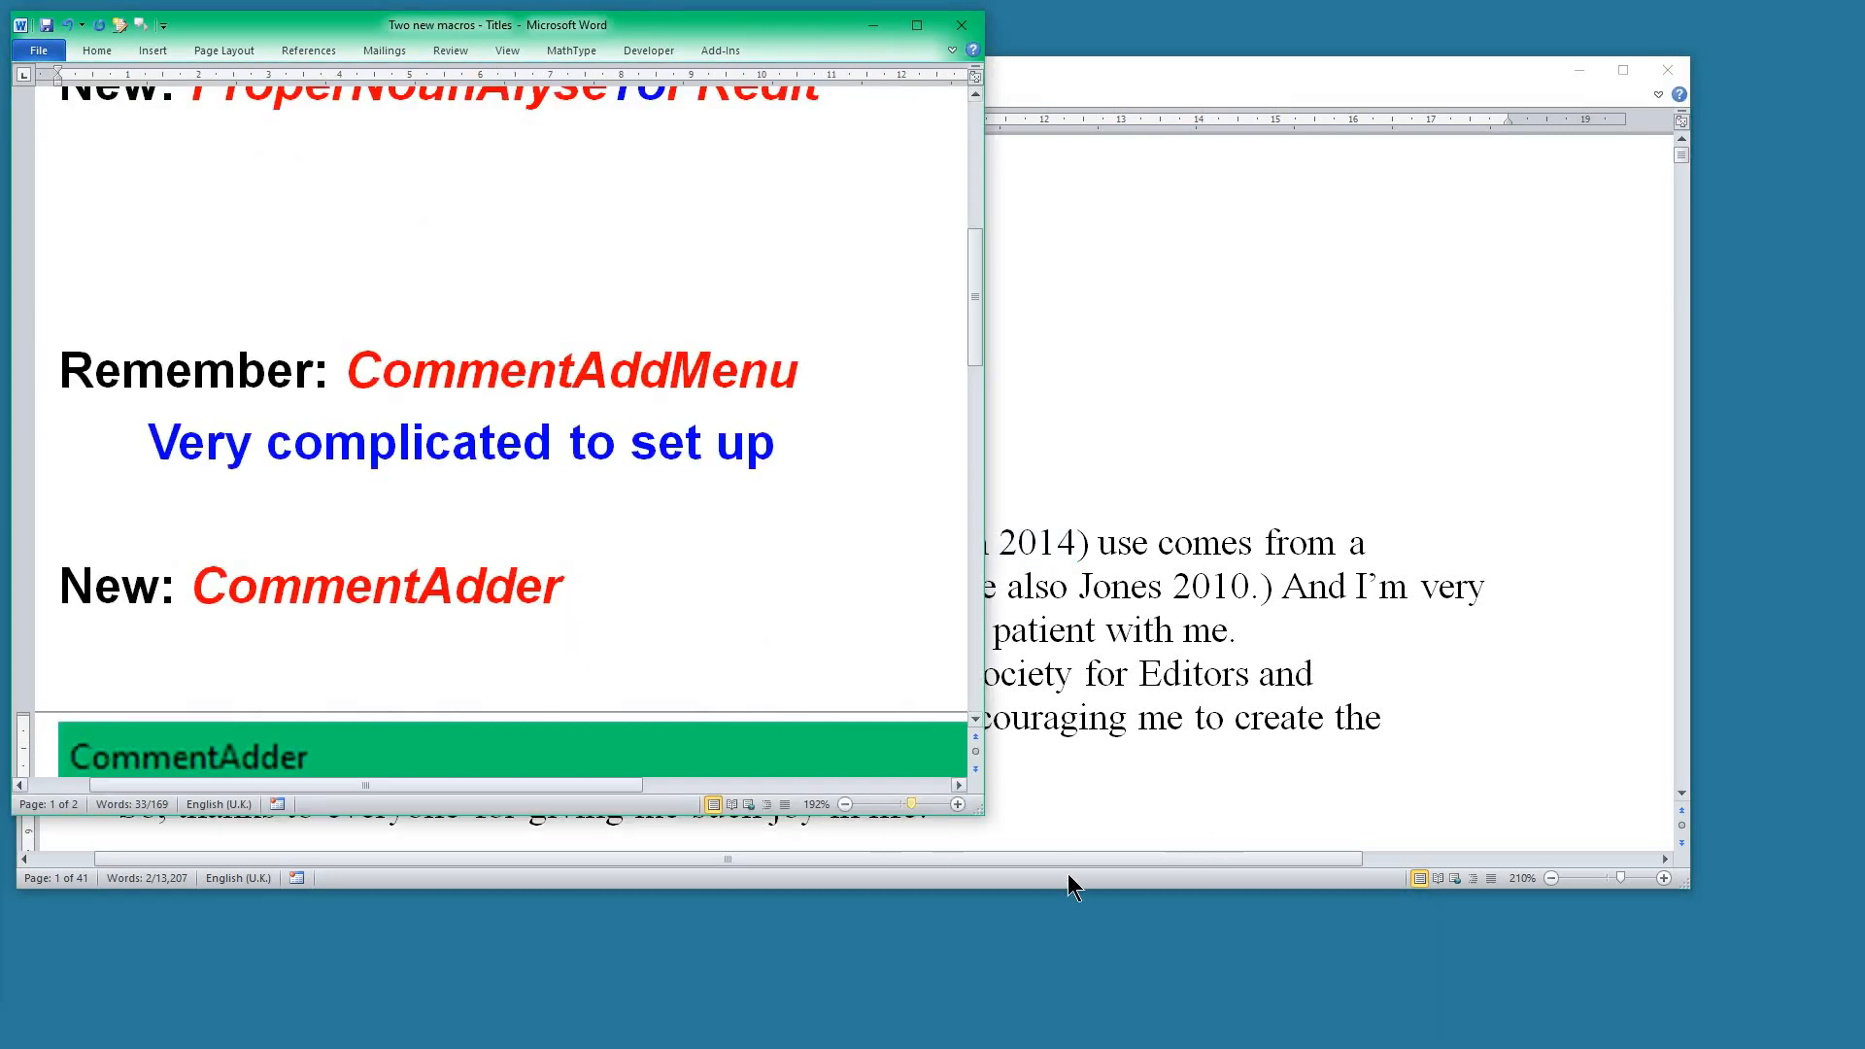
{"action": "left_click_drag", "start_coordinate": [984, 804], "coordinate": [1178, 937]}
{"action": "scroll", "coordinate": [844, 523], "scroll_direction": "down", "scroll_amount": 6}
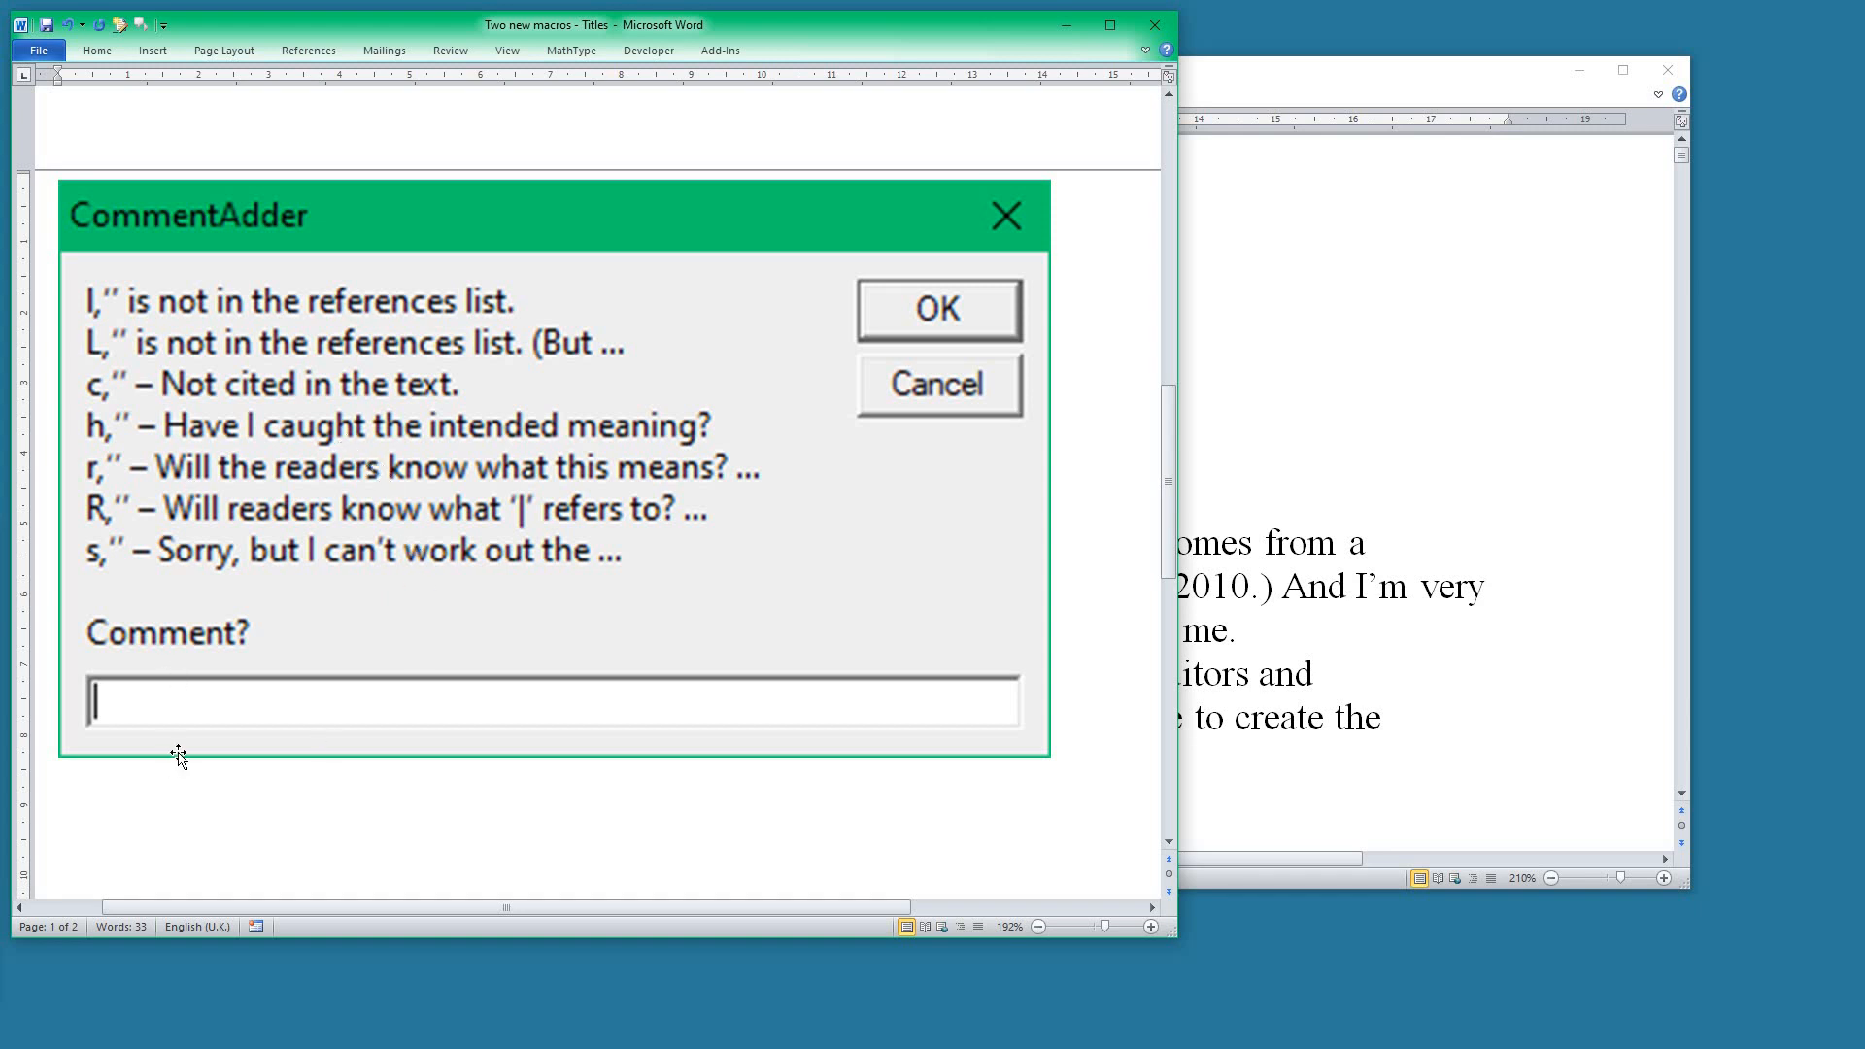
Step: Use CommentAdder with option l on the selected "Brown 2014" in Sample text Terry to add the "is not in the references list" comment
{"action": "left_click", "coordinate": [1340, 73]}
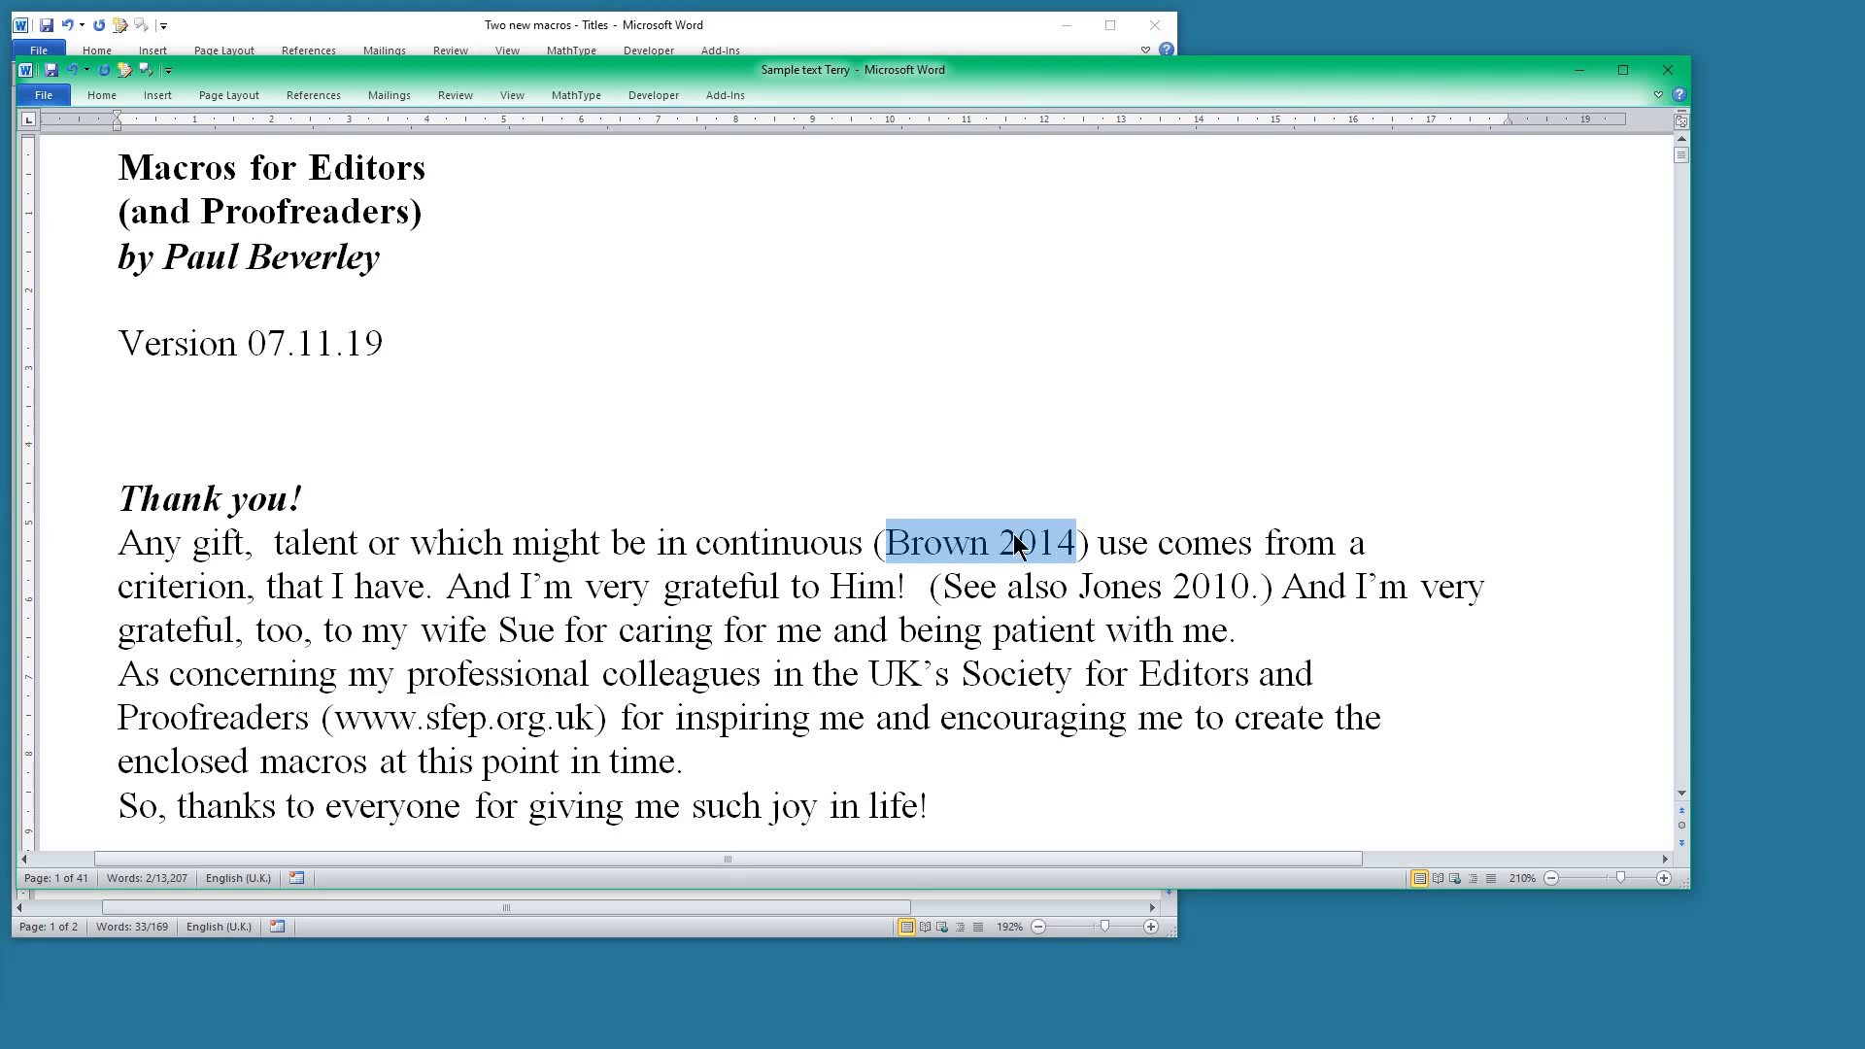
{"action": "key", "text": "ctrl+alt+m"}
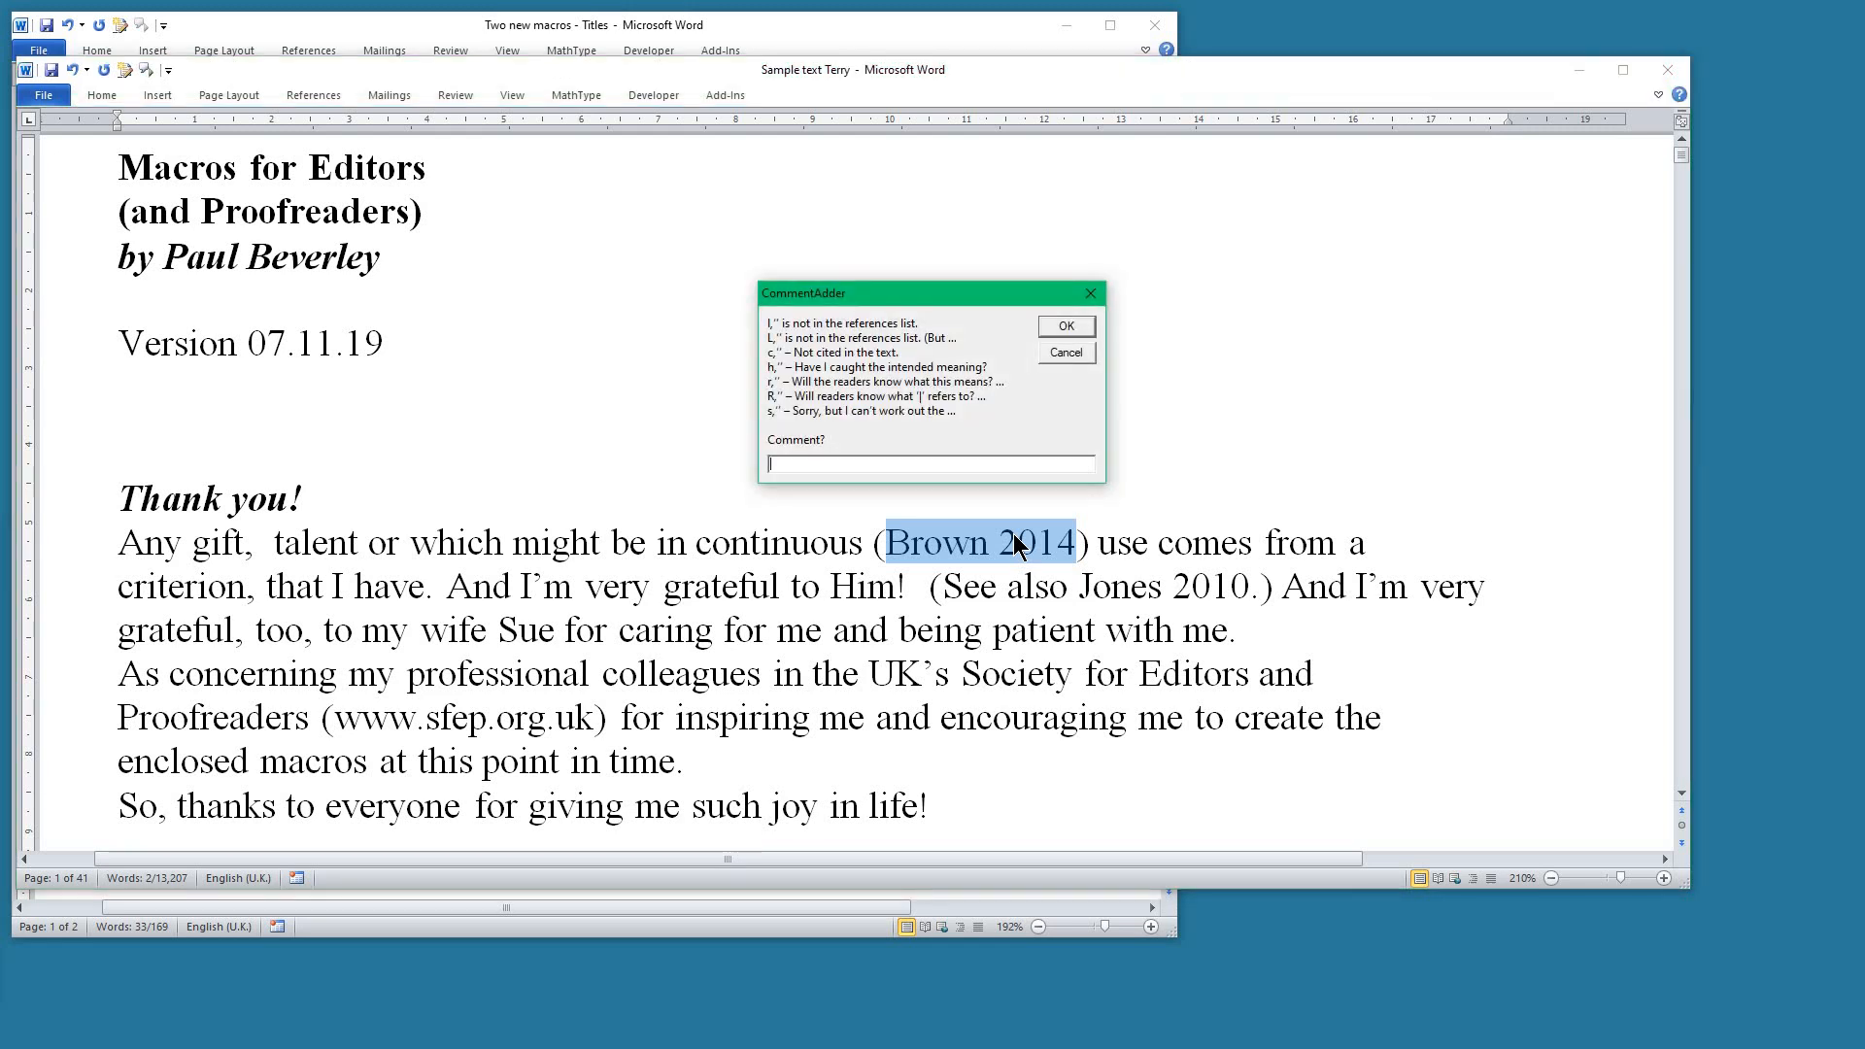
{"action": "type", "text": "l"}
{"action": "key", "text": "Return"}
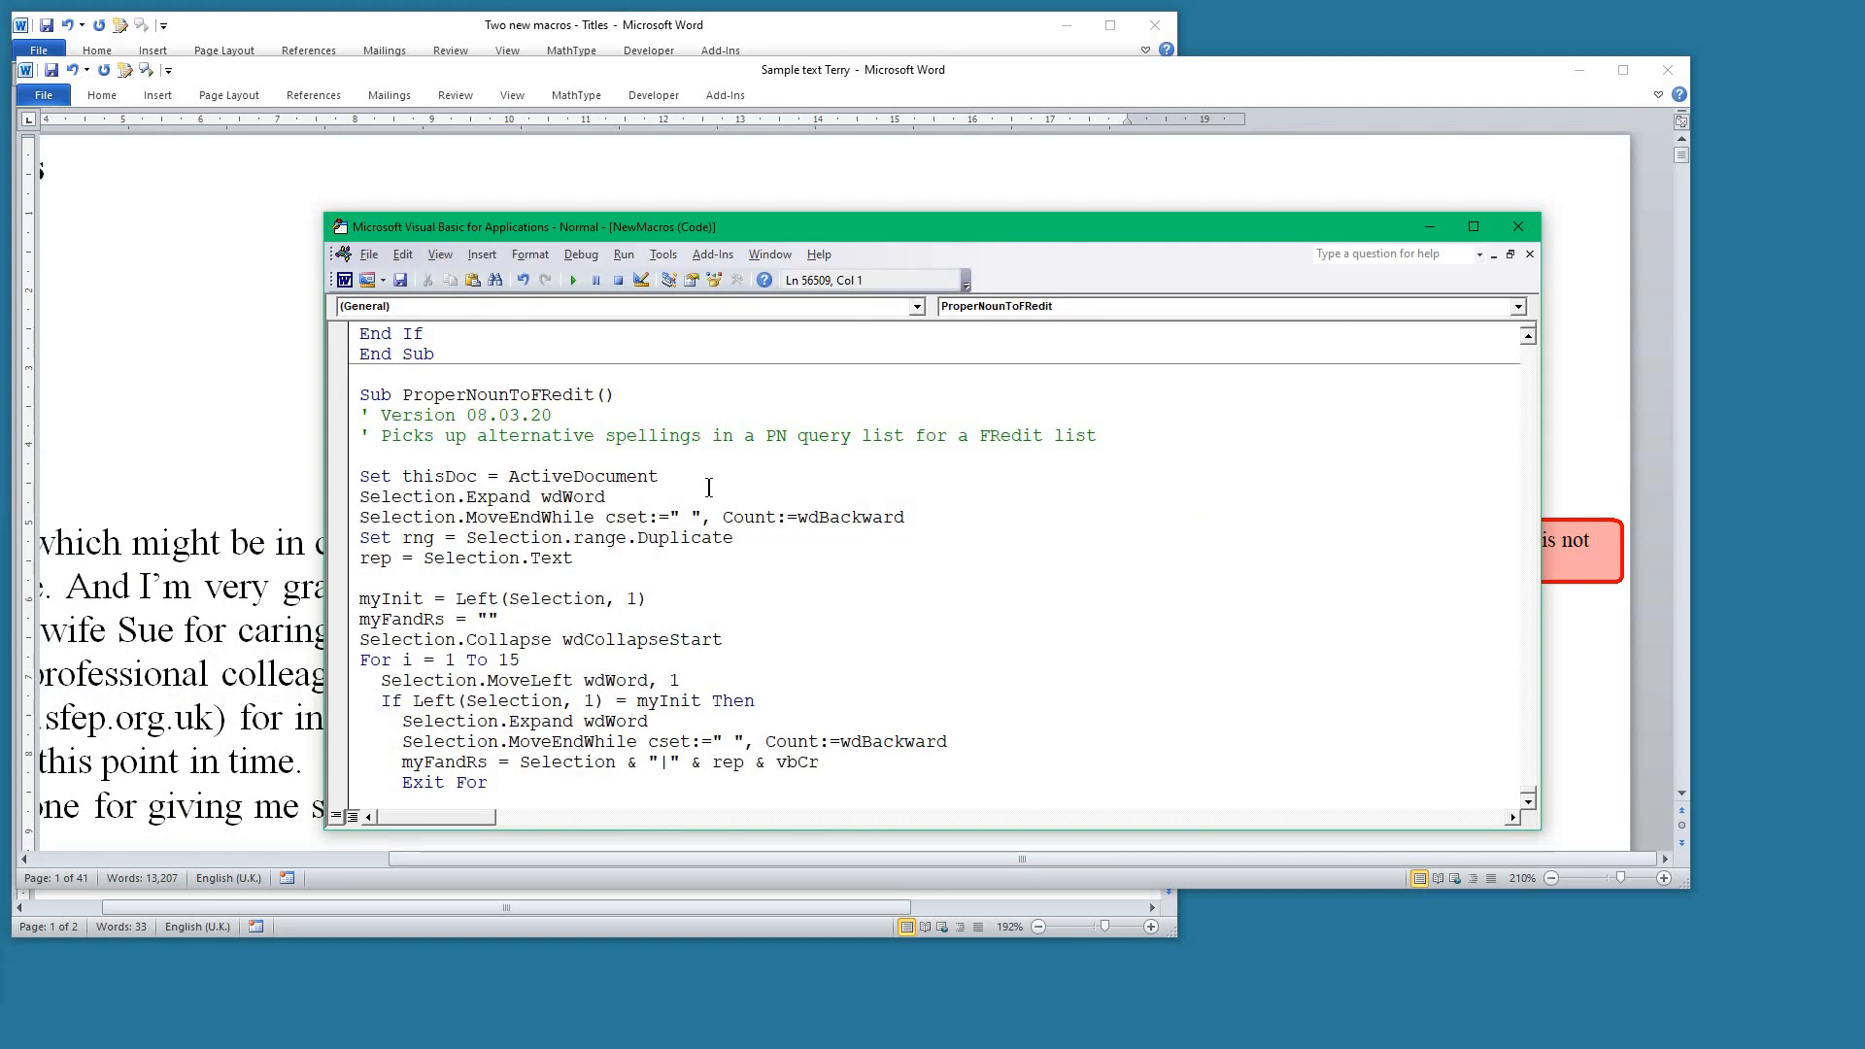
Step: Find the CommentAdder macro in the VBA code and examine its settings and comment definitions, then minimise the code editor
{"action": "scroll", "coordinate": [689, 480], "scroll_direction": "down", "scroll_amount": 1}
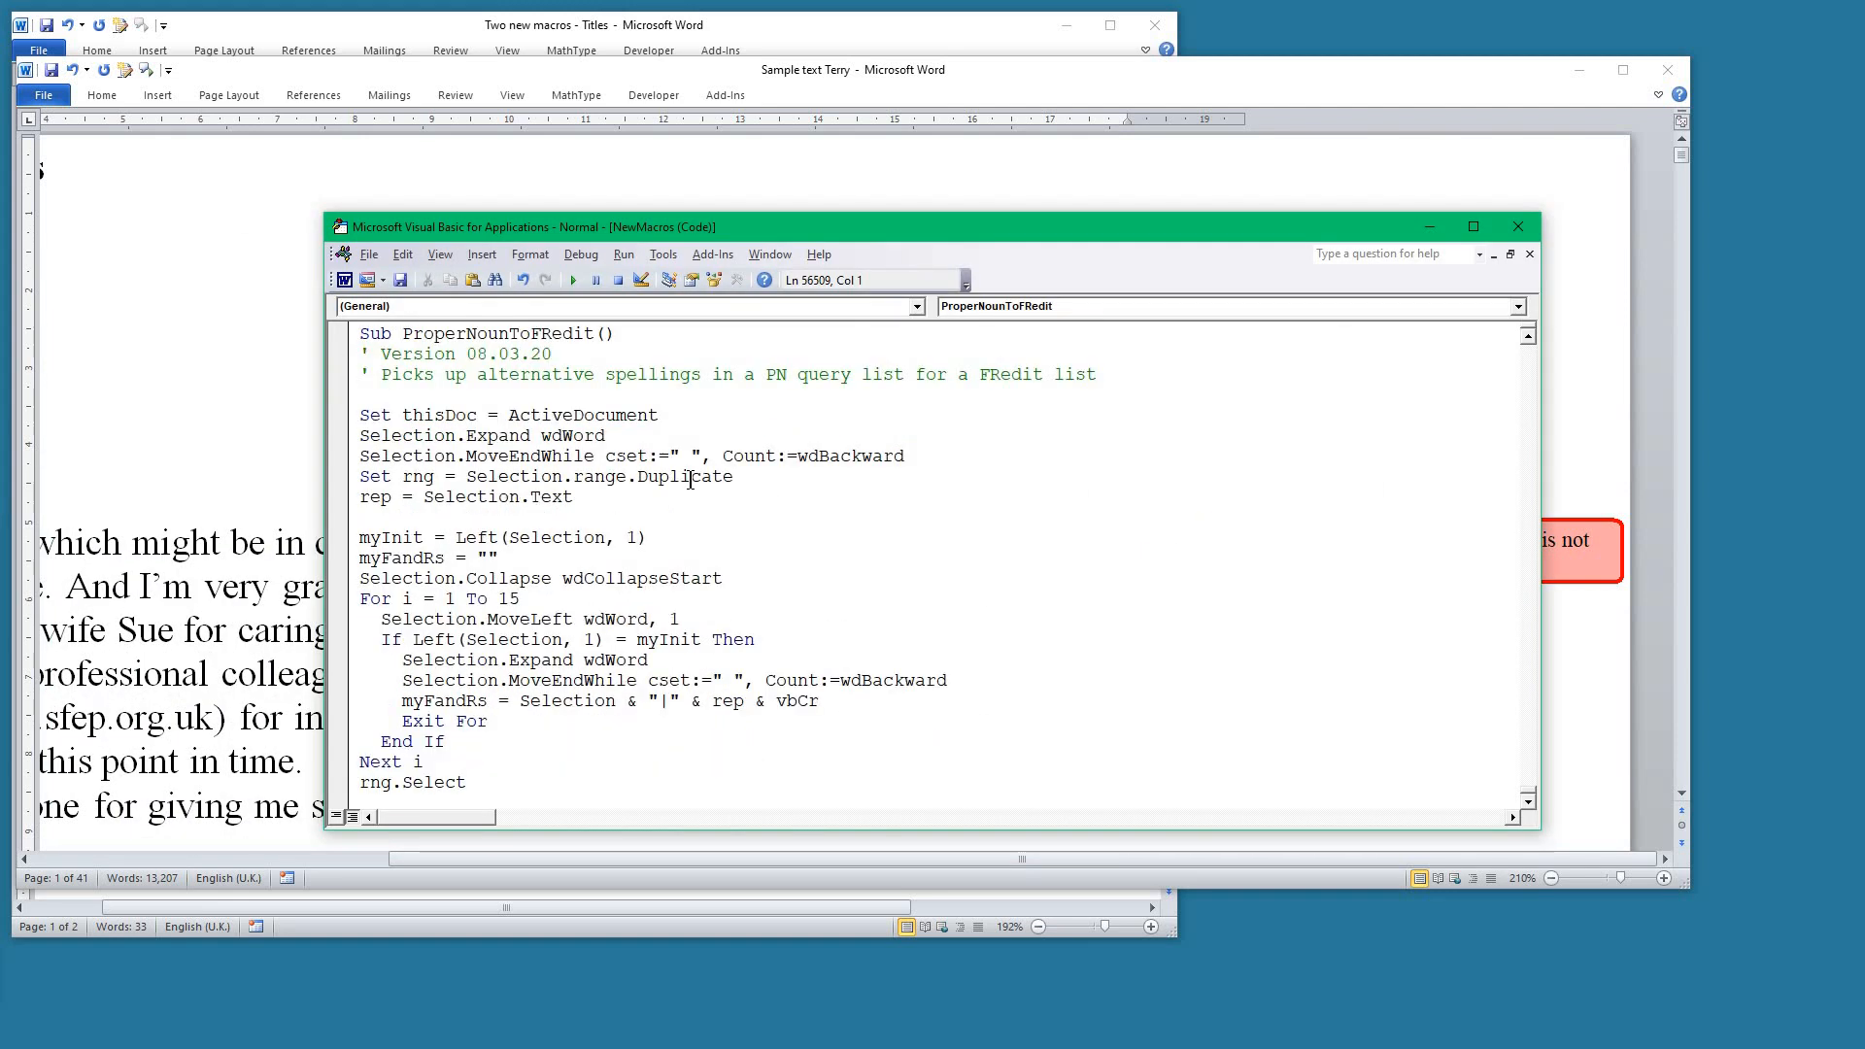
{"action": "scroll", "coordinate": [689, 480], "scroll_direction": "up", "scroll_amount": 1}
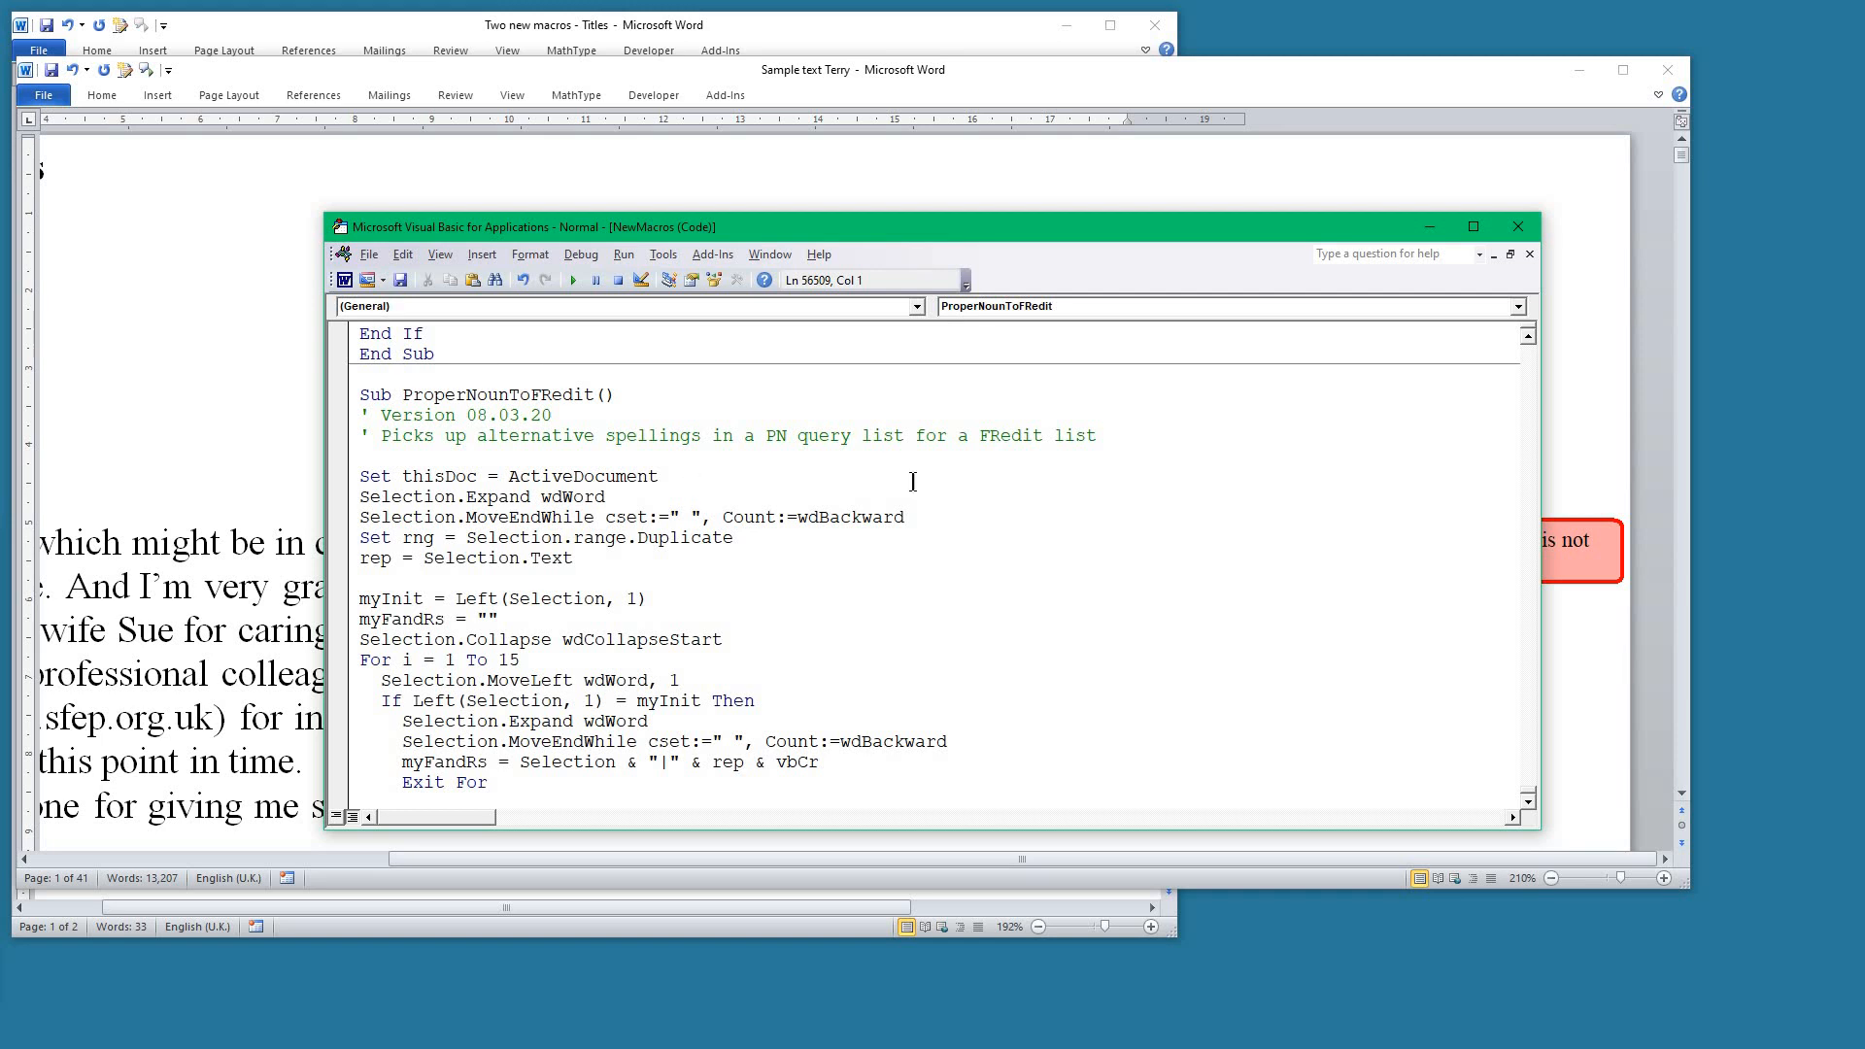
{"action": "key", "text": "ctrl+Up"}
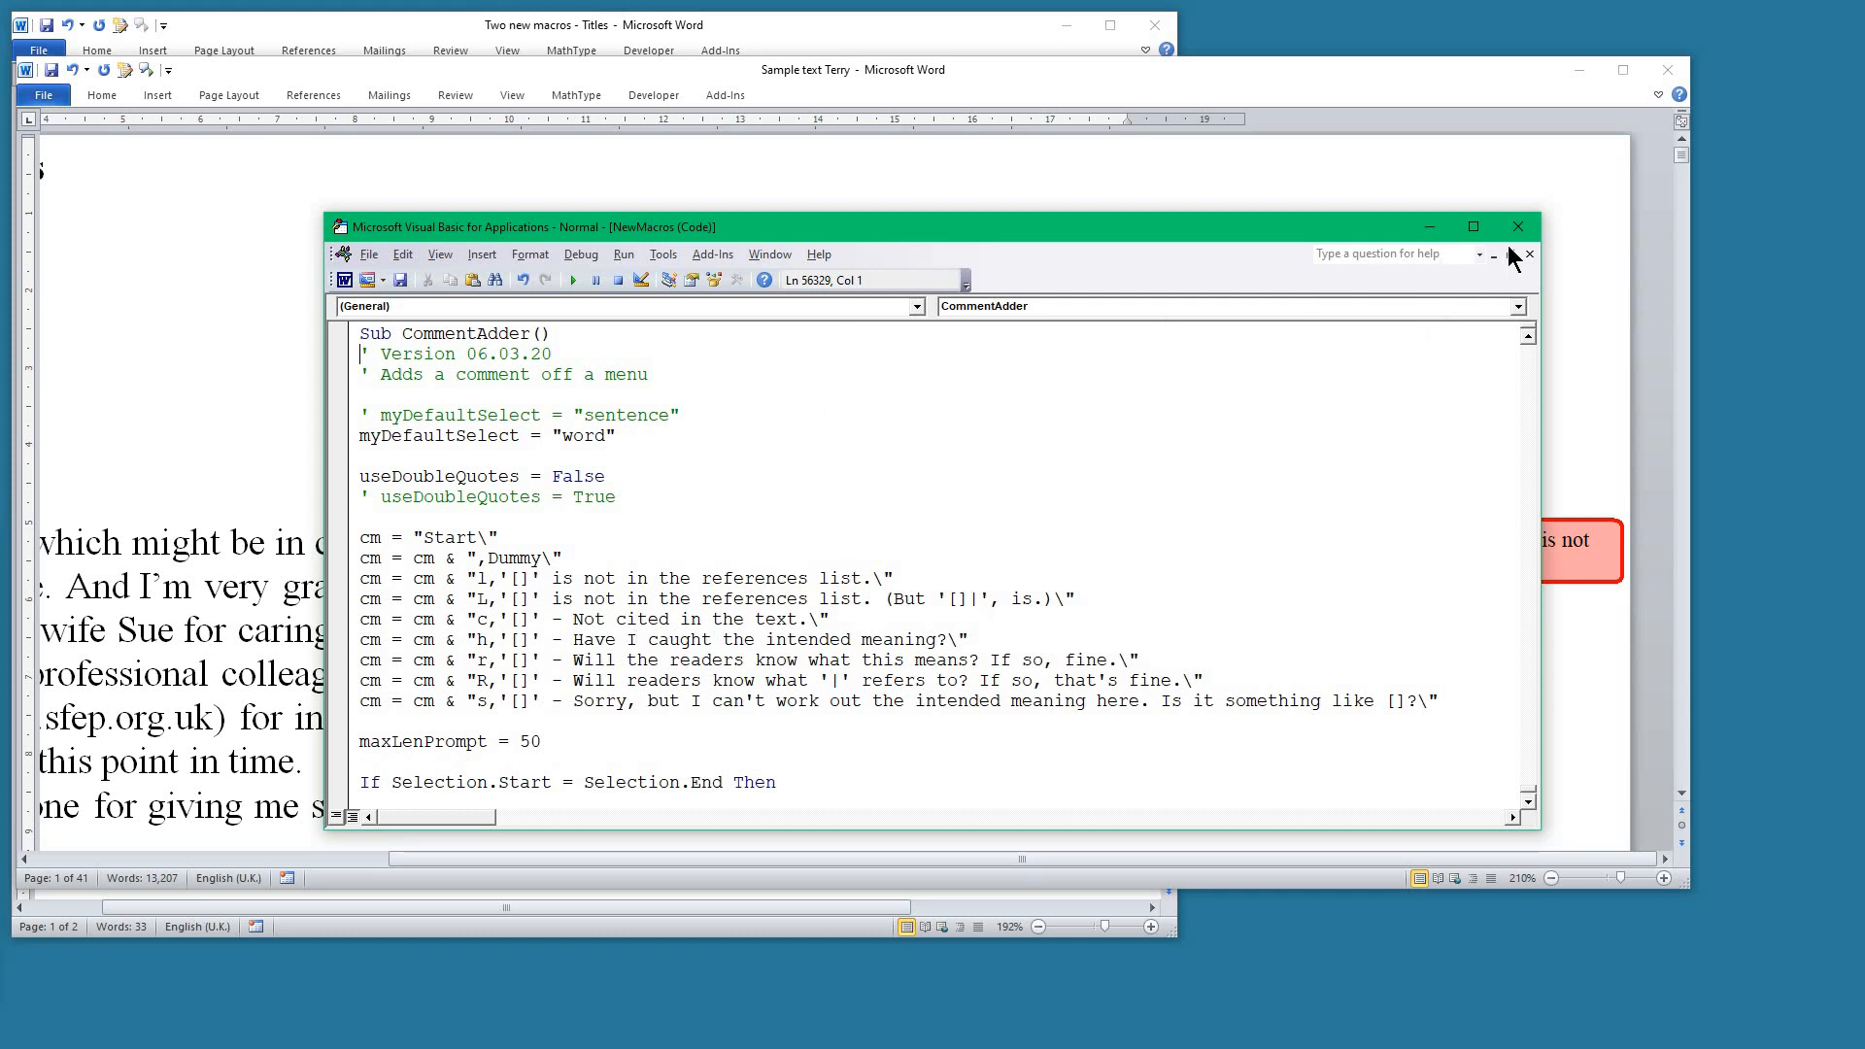
{"action": "left_click", "coordinate": [1429, 226]}
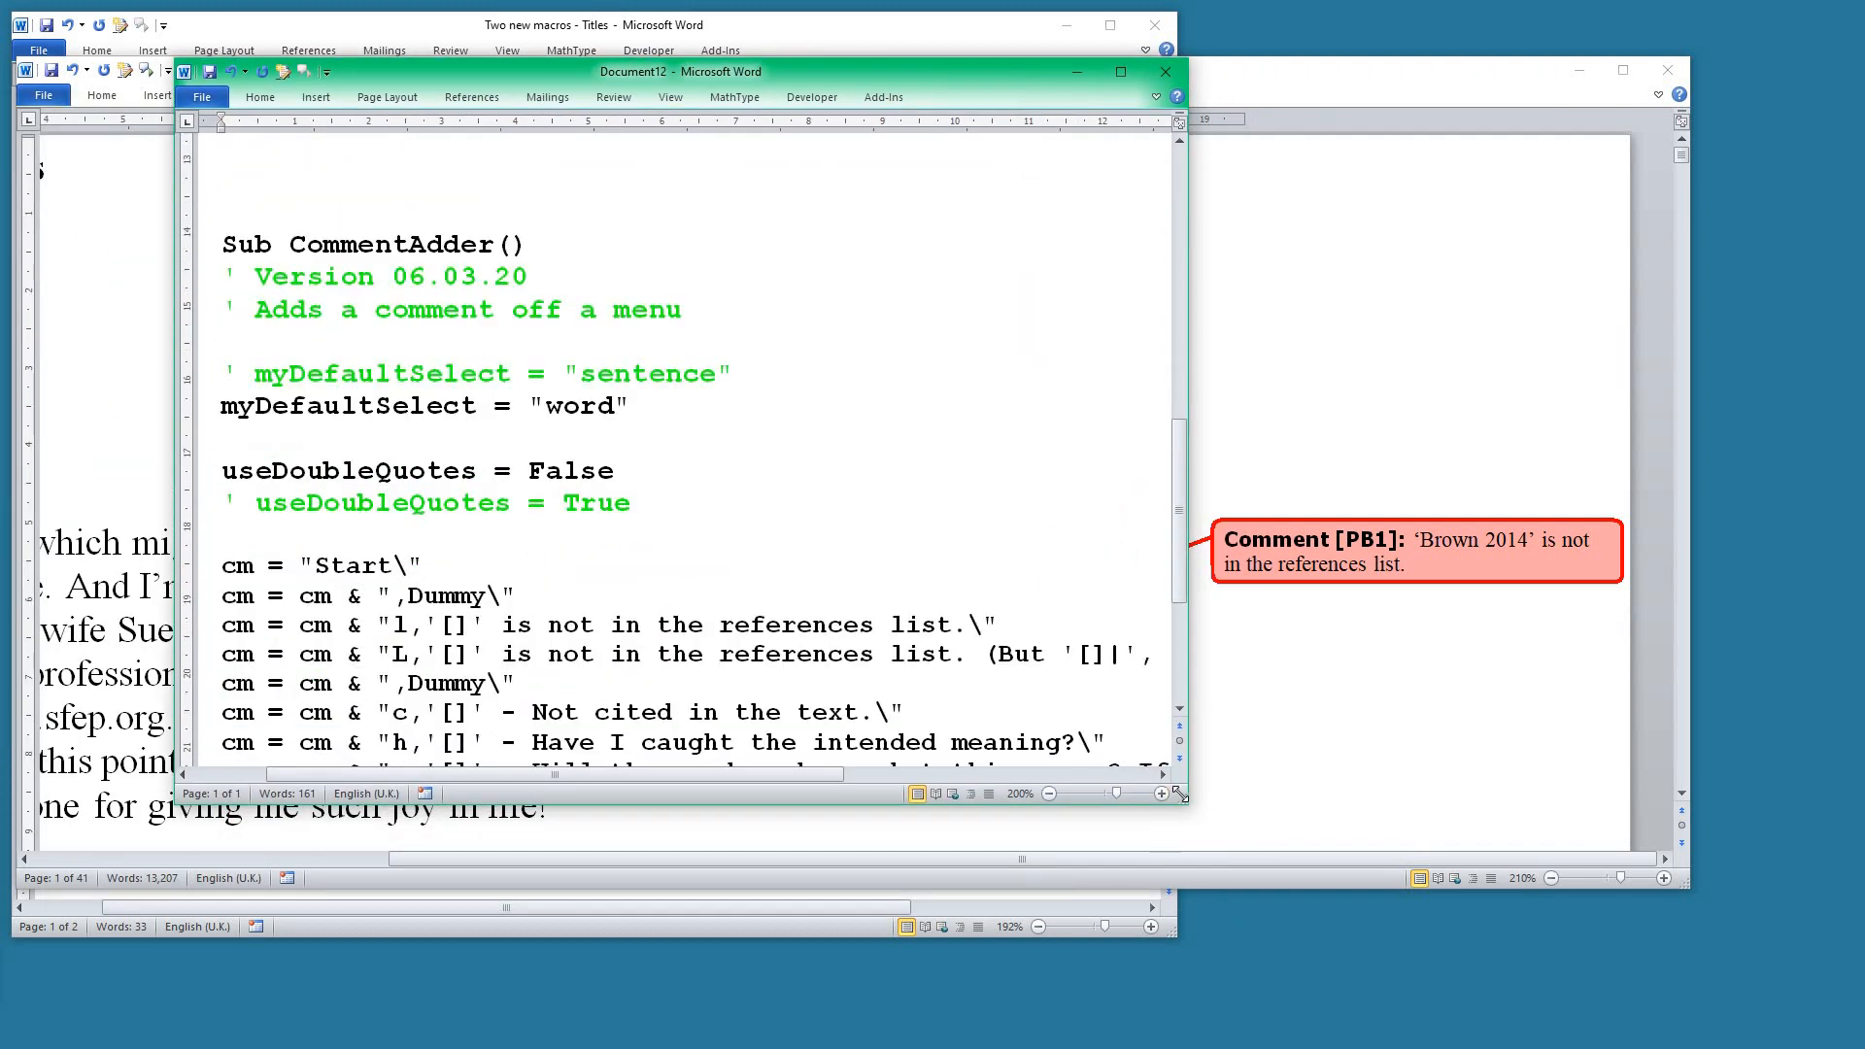
Step: Highlight the [] placeholder in the l line of Document12's macro listing and the corresponding "Brown 2014" in the sample text's comment
{"action": "left_click_drag", "start_coordinate": [1185, 802], "coordinate": [1579, 916]}
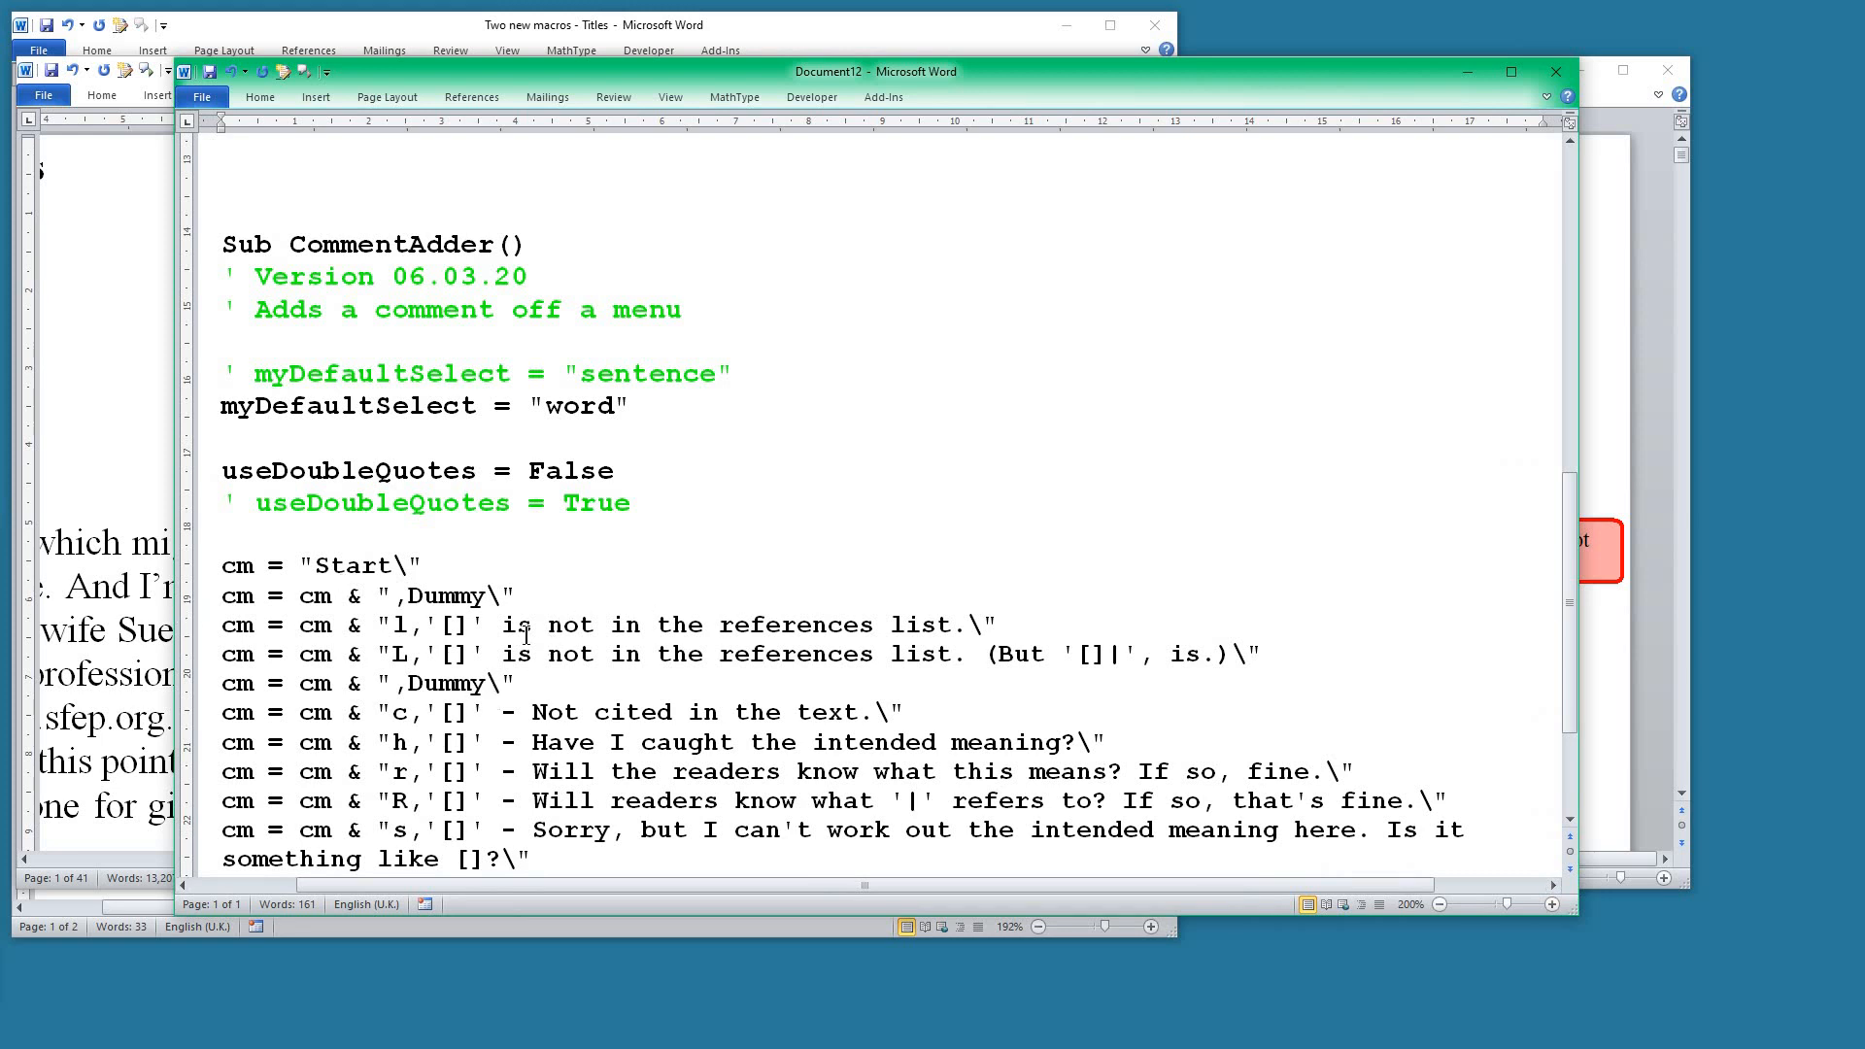
{"action": "left_click_drag", "start_coordinate": [448, 623], "coordinate": [472, 627]}
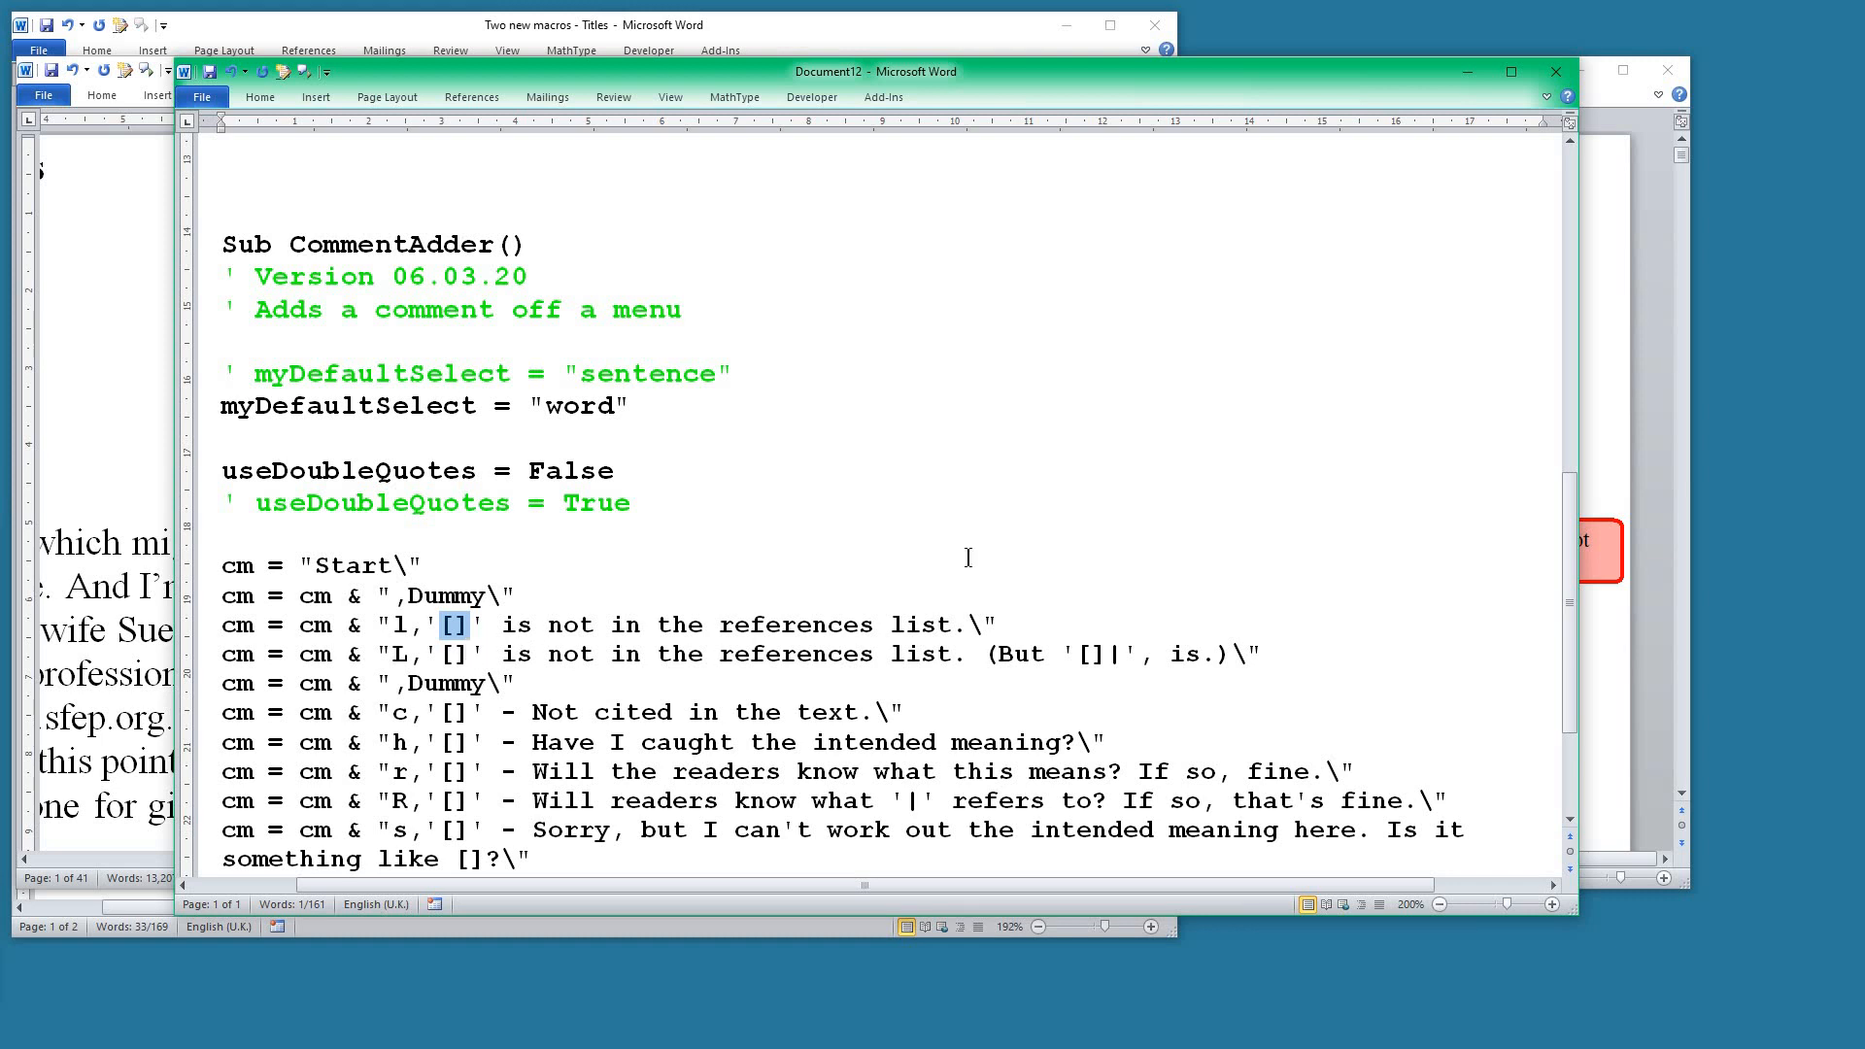
{"action": "left_click_drag", "start_coordinate": [1262, 78], "coordinate": [1230, 52]}
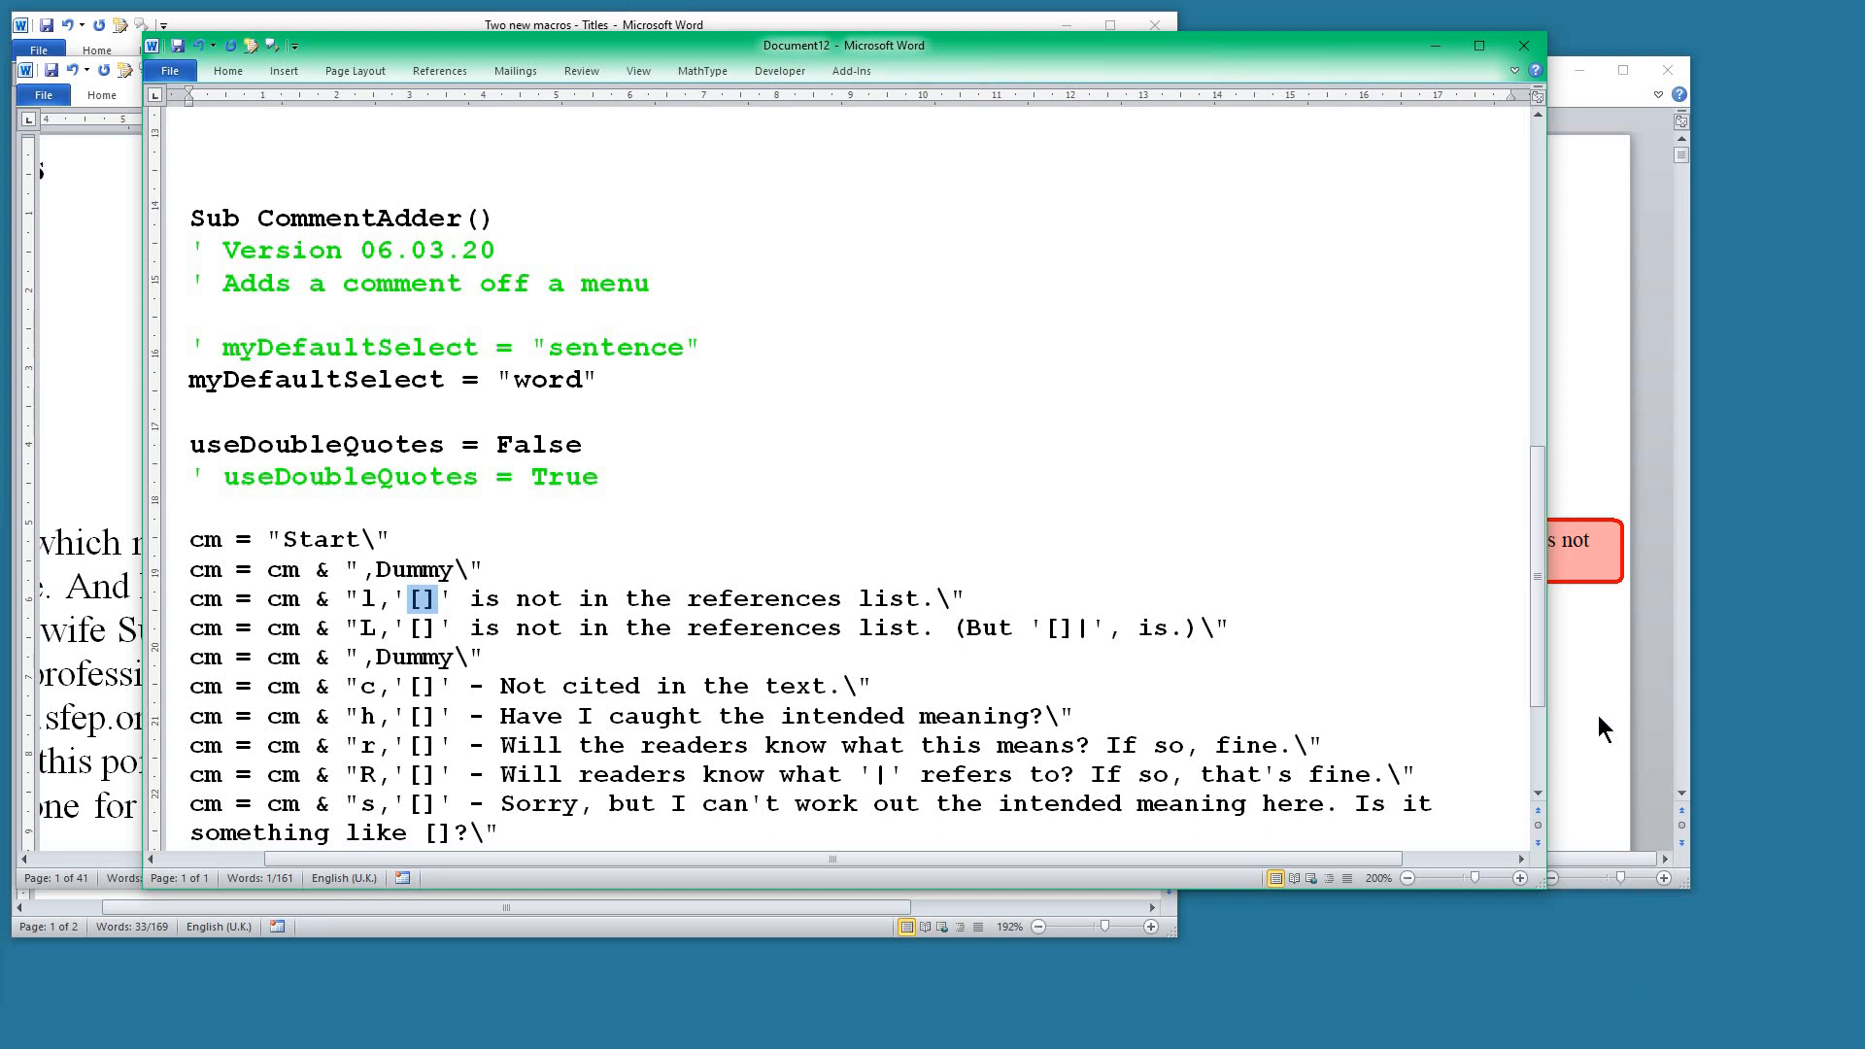
{"action": "left_click", "coordinate": [1599, 715]}
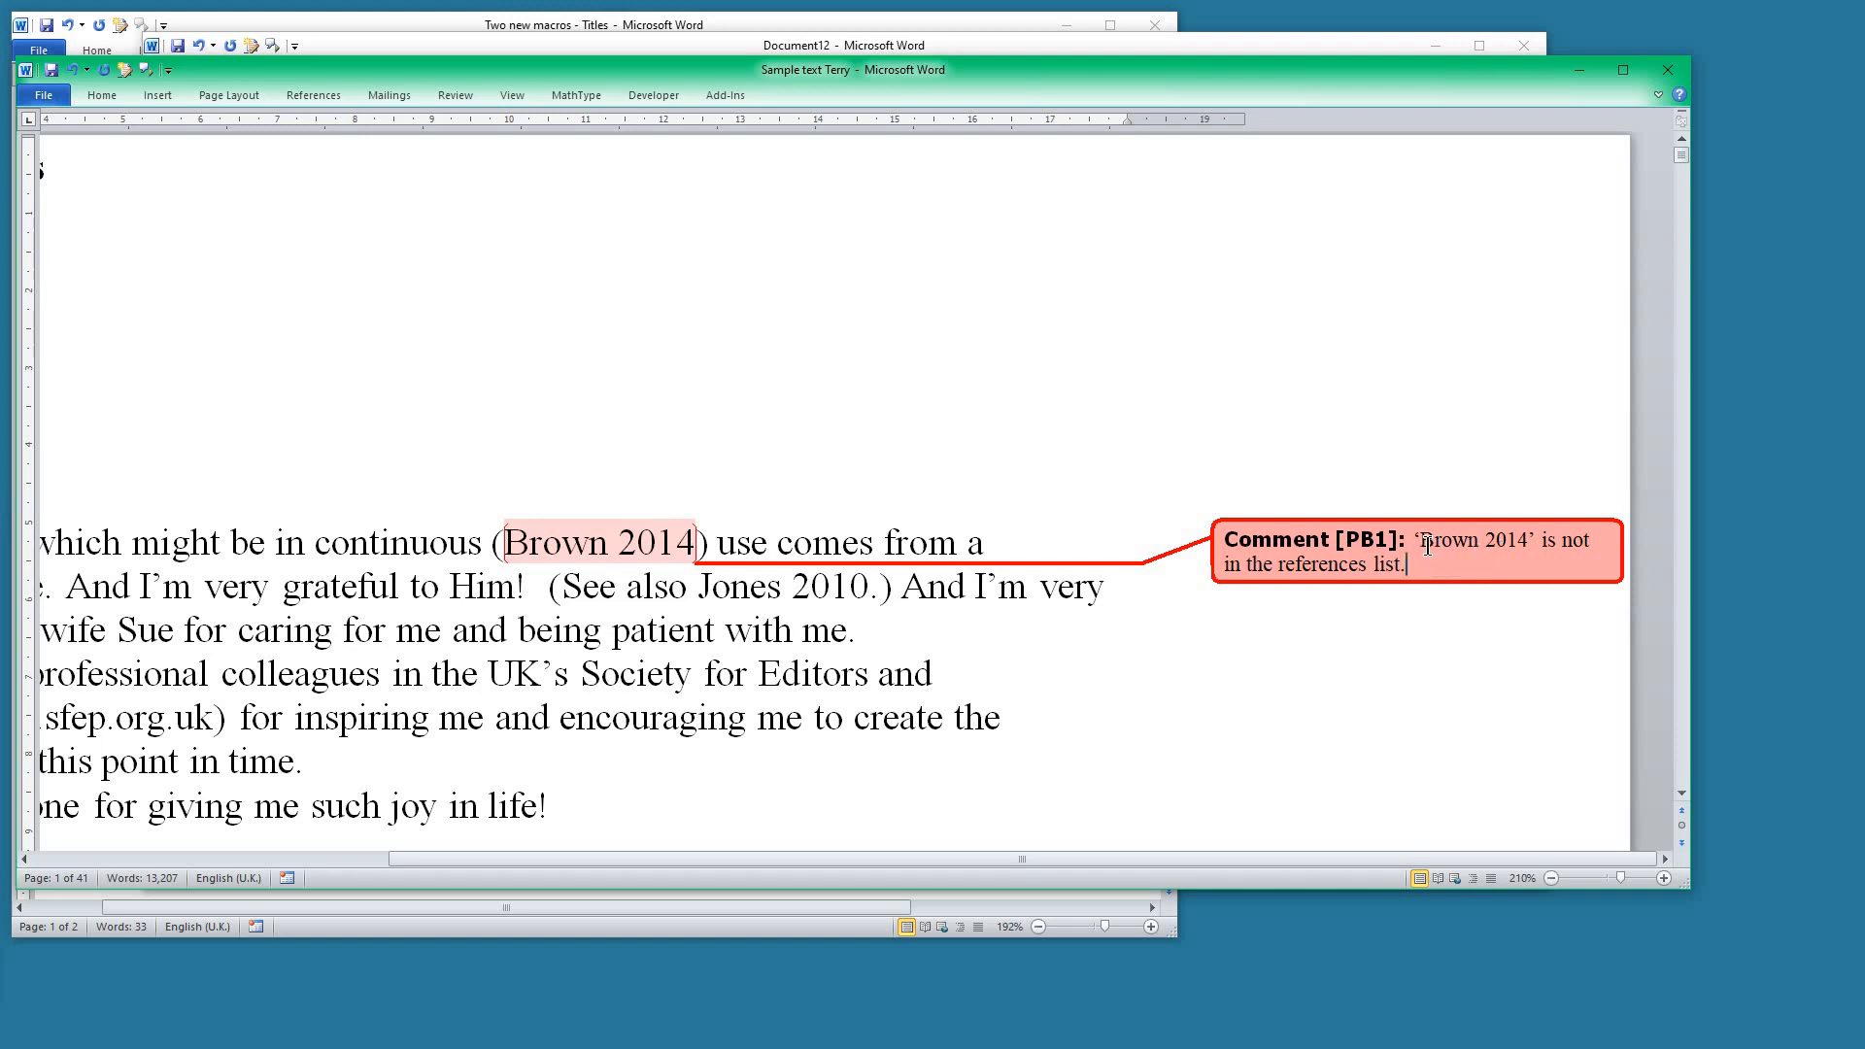
{"action": "left_click_drag", "start_coordinate": [1421, 546], "coordinate": [1528, 546]}
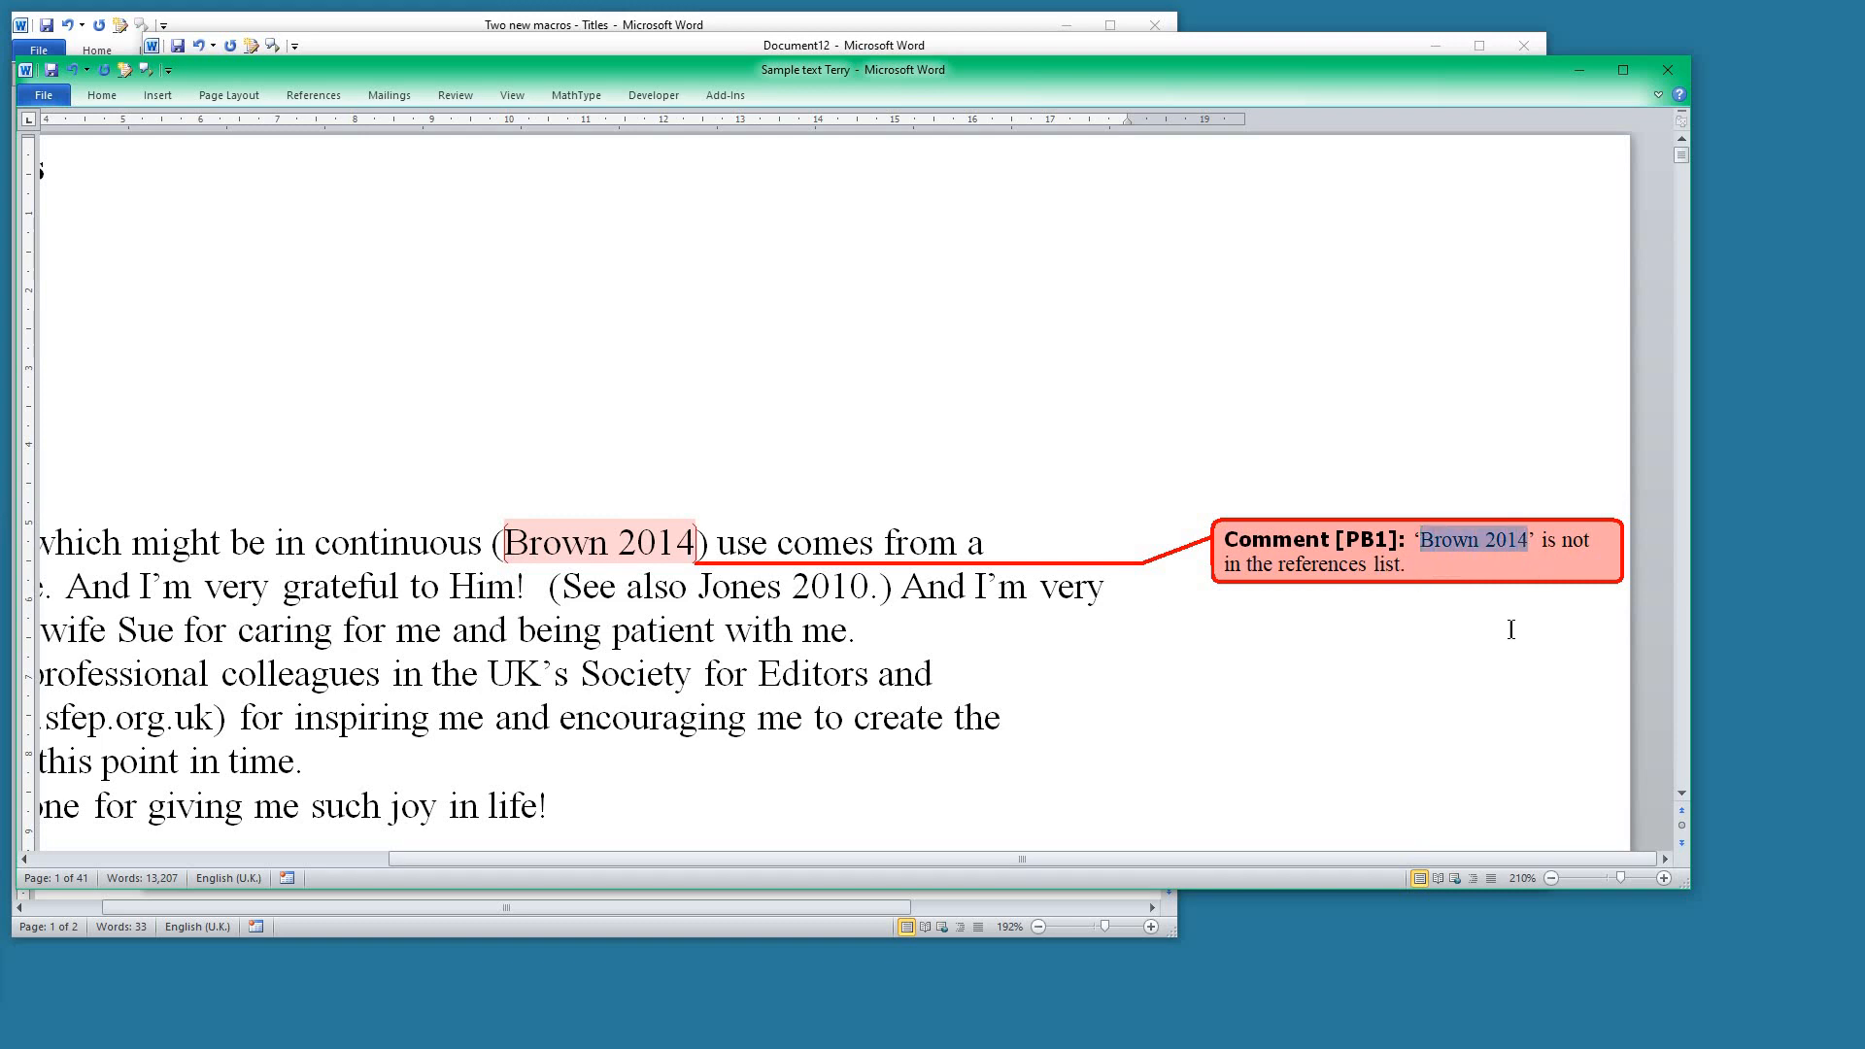
Step: Use CommentAdder with option L on "Jones 2010" in the sample text to add the "is not in the references list. (But …)" comment
{"action": "left_click", "coordinate": [712, 672]}
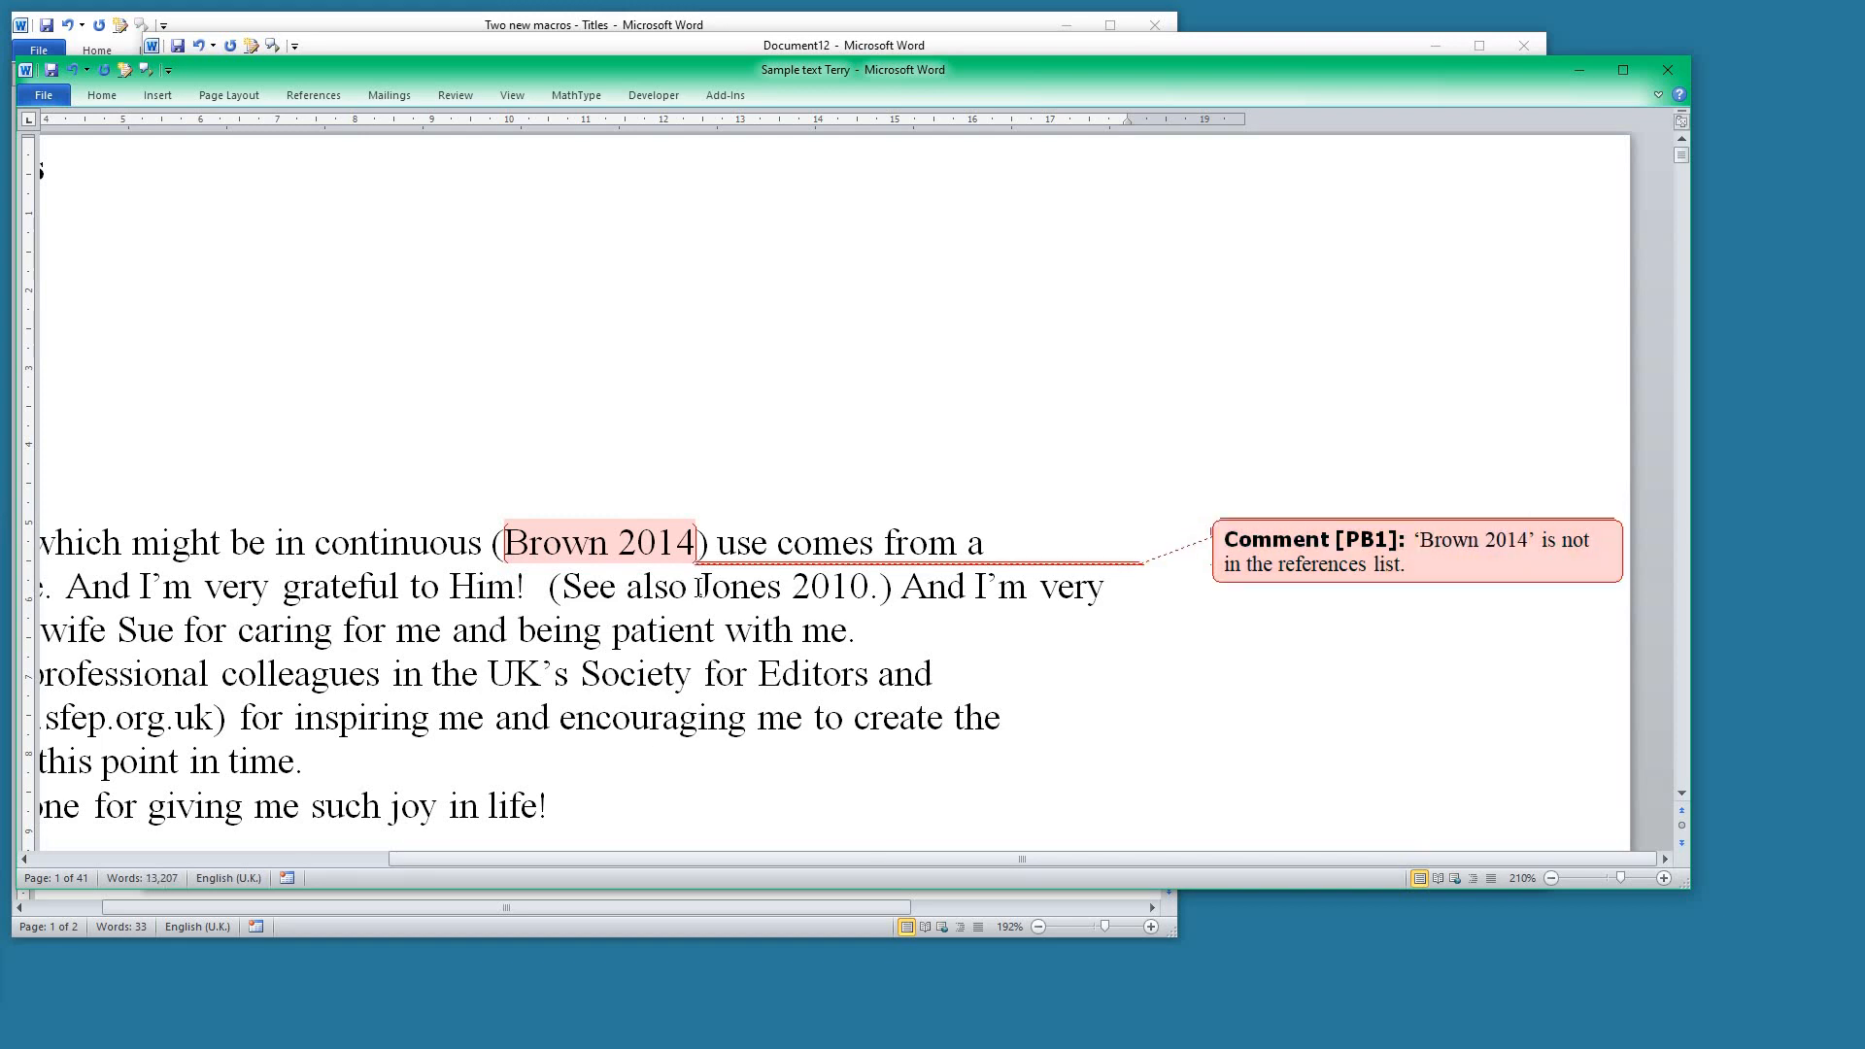
{"action": "left_click_drag", "start_coordinate": [720, 589], "coordinate": [868, 587]}
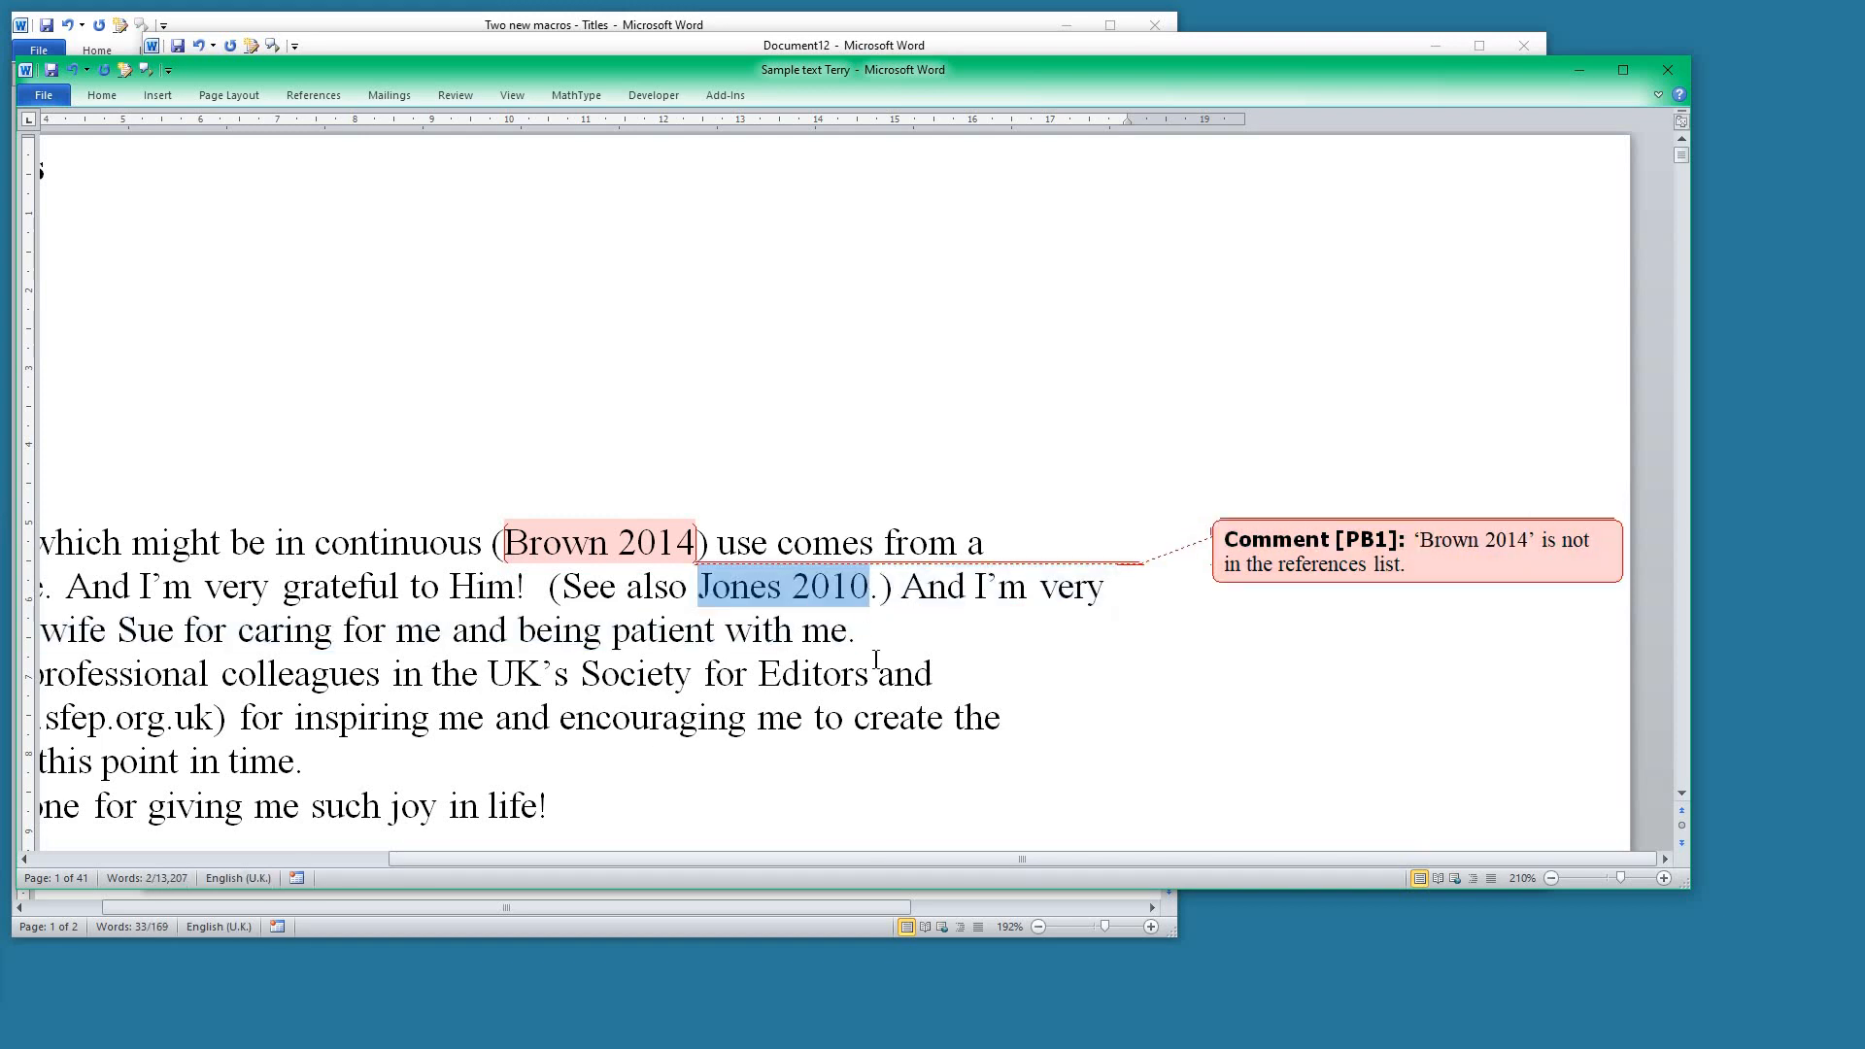
{"action": "key", "text": "ctrl+alt+m"}
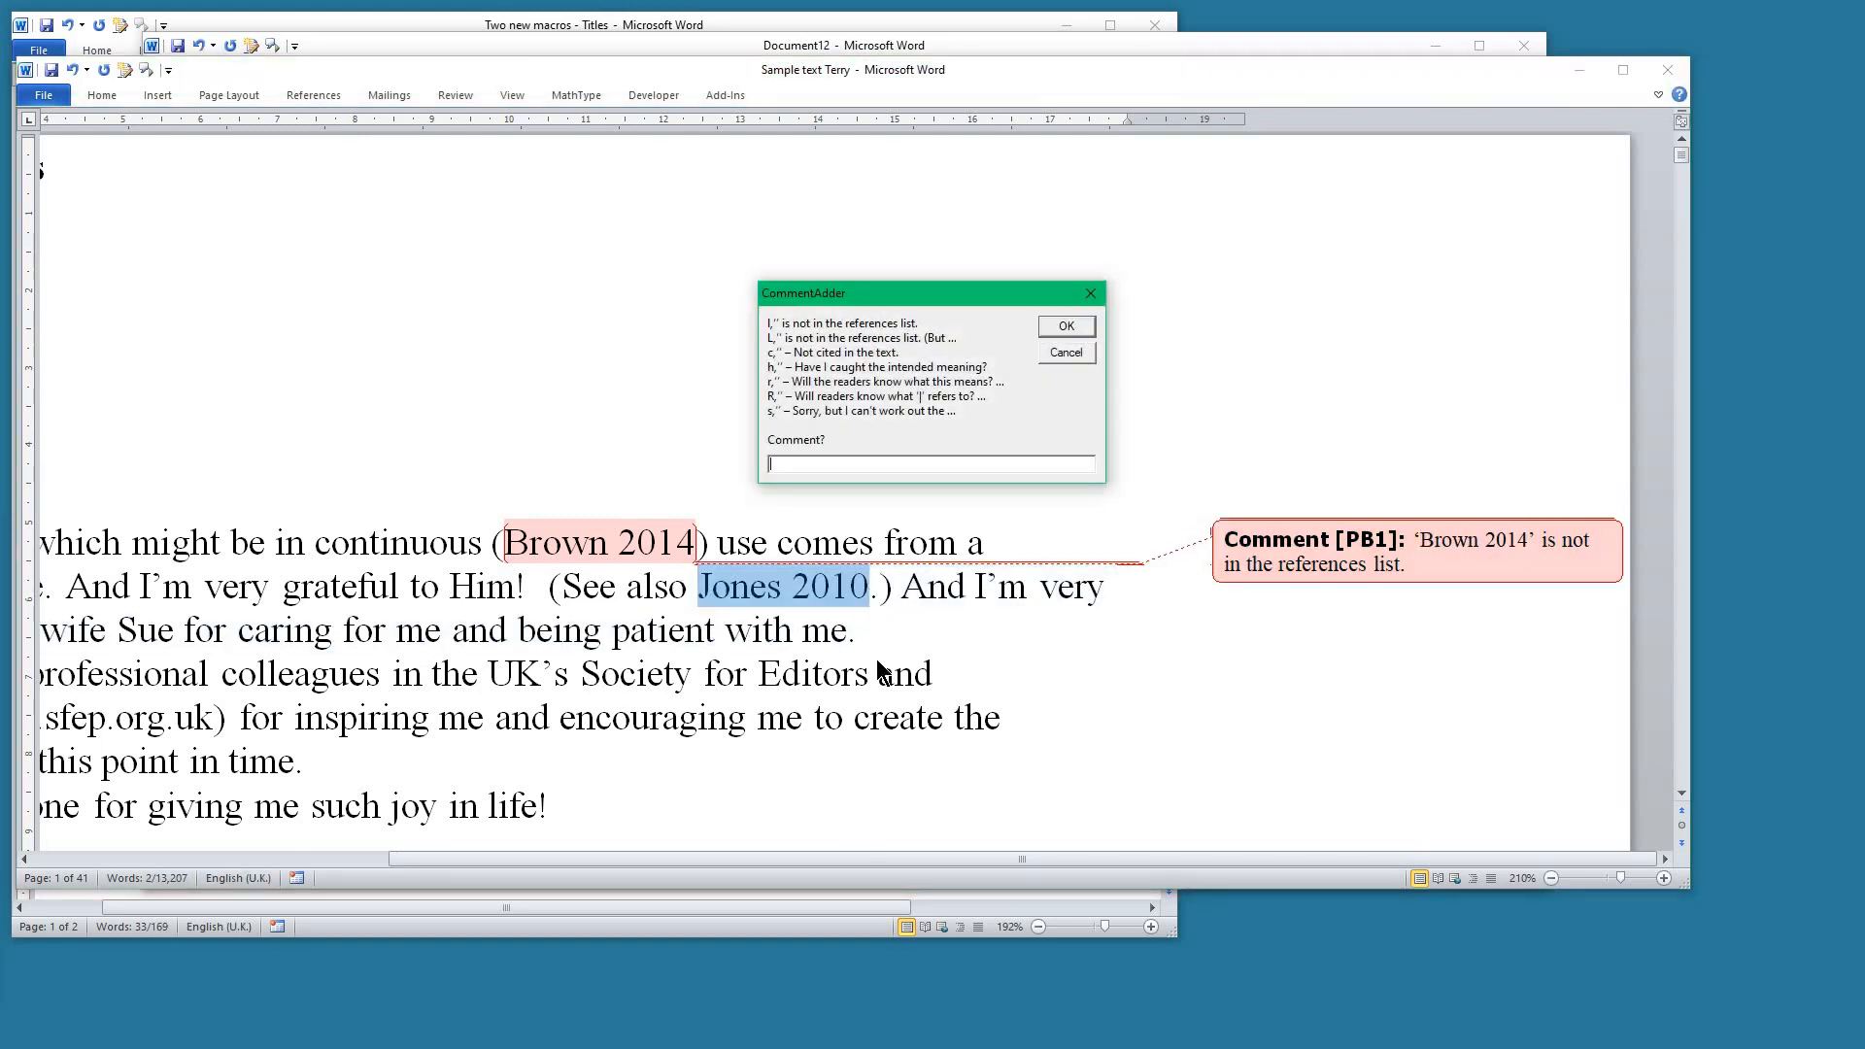
{"action": "type", "text": "L"}
{"action": "key", "text": "Return"}
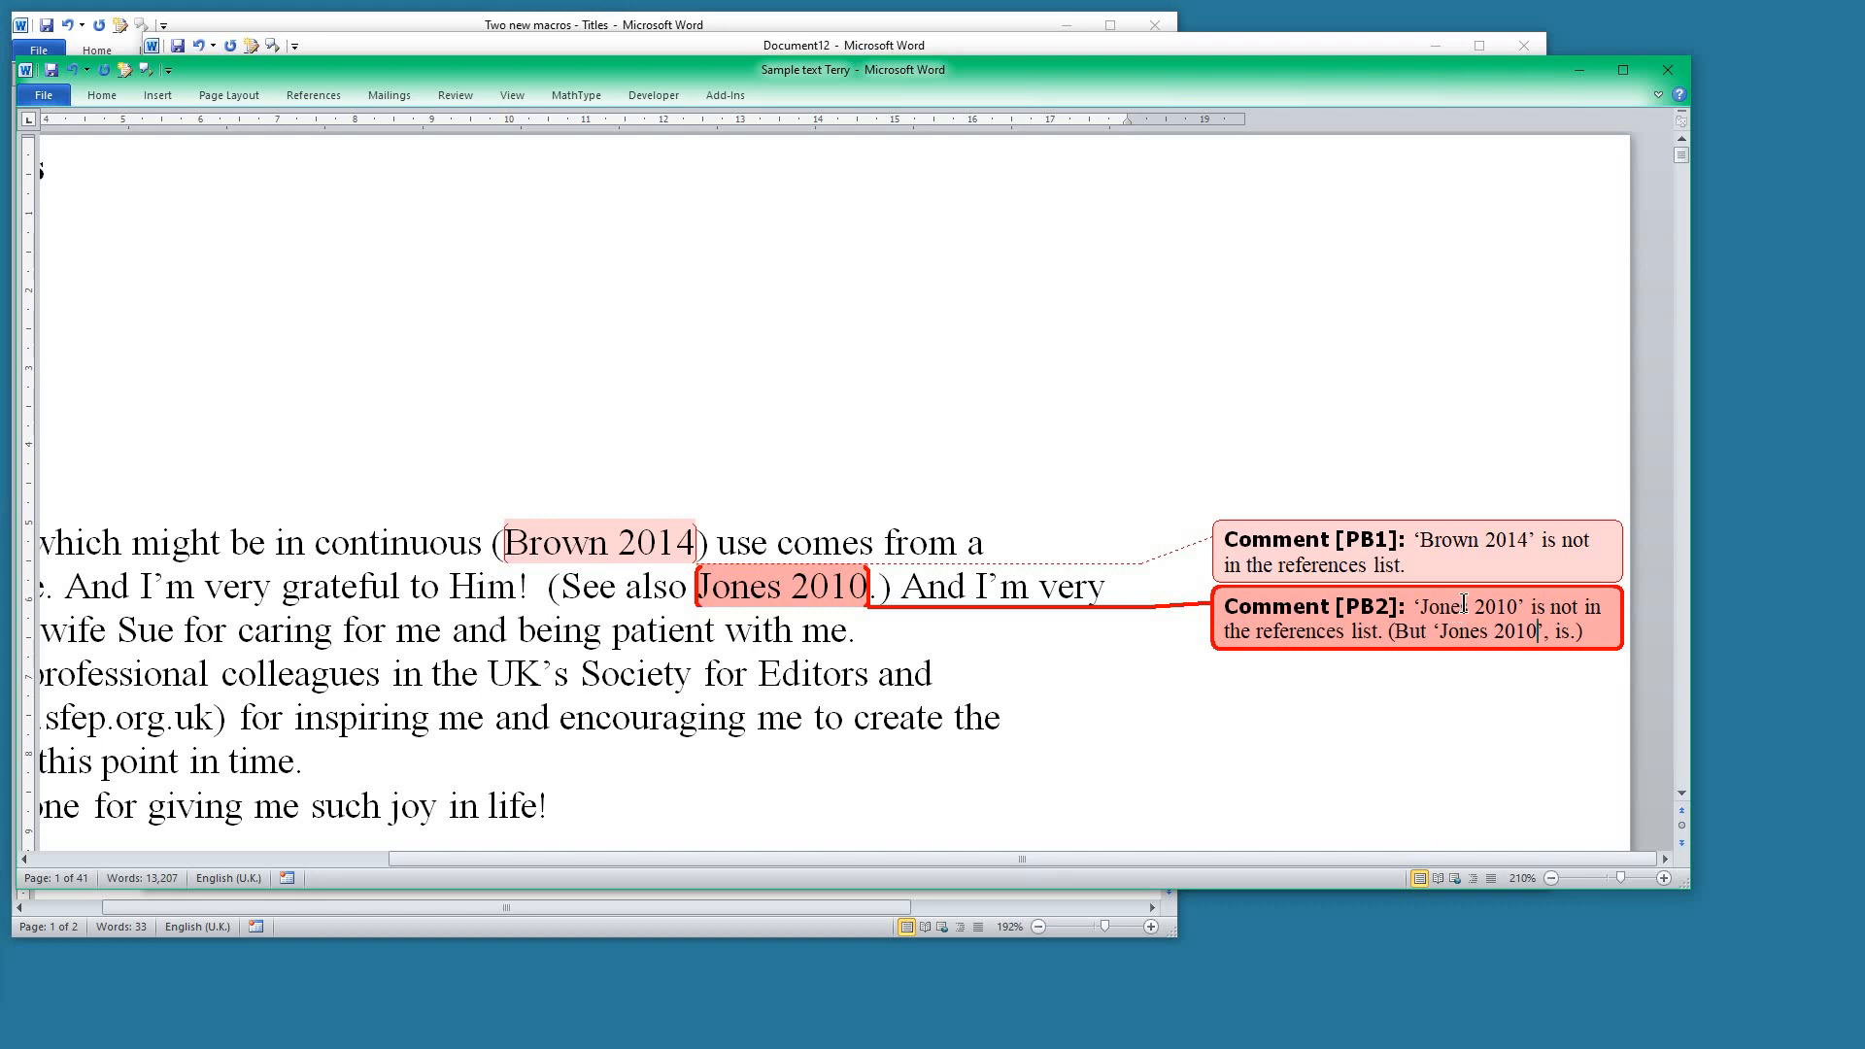
Step: Change the second "Jones 2010" within the new comment's bracketed text to "Jones 2011"
{"action": "left_click", "coordinate": [1533, 639]}
{"action": "type", "text": "'"}
{"action": "key", "text": "BackSpace"}
{"action": "type", "text": "1"}
Step: Return to Document12's macro listing and highlight the [] placeholder and the []| part in the L line
{"action": "left_click", "coordinate": [1165, 928]}
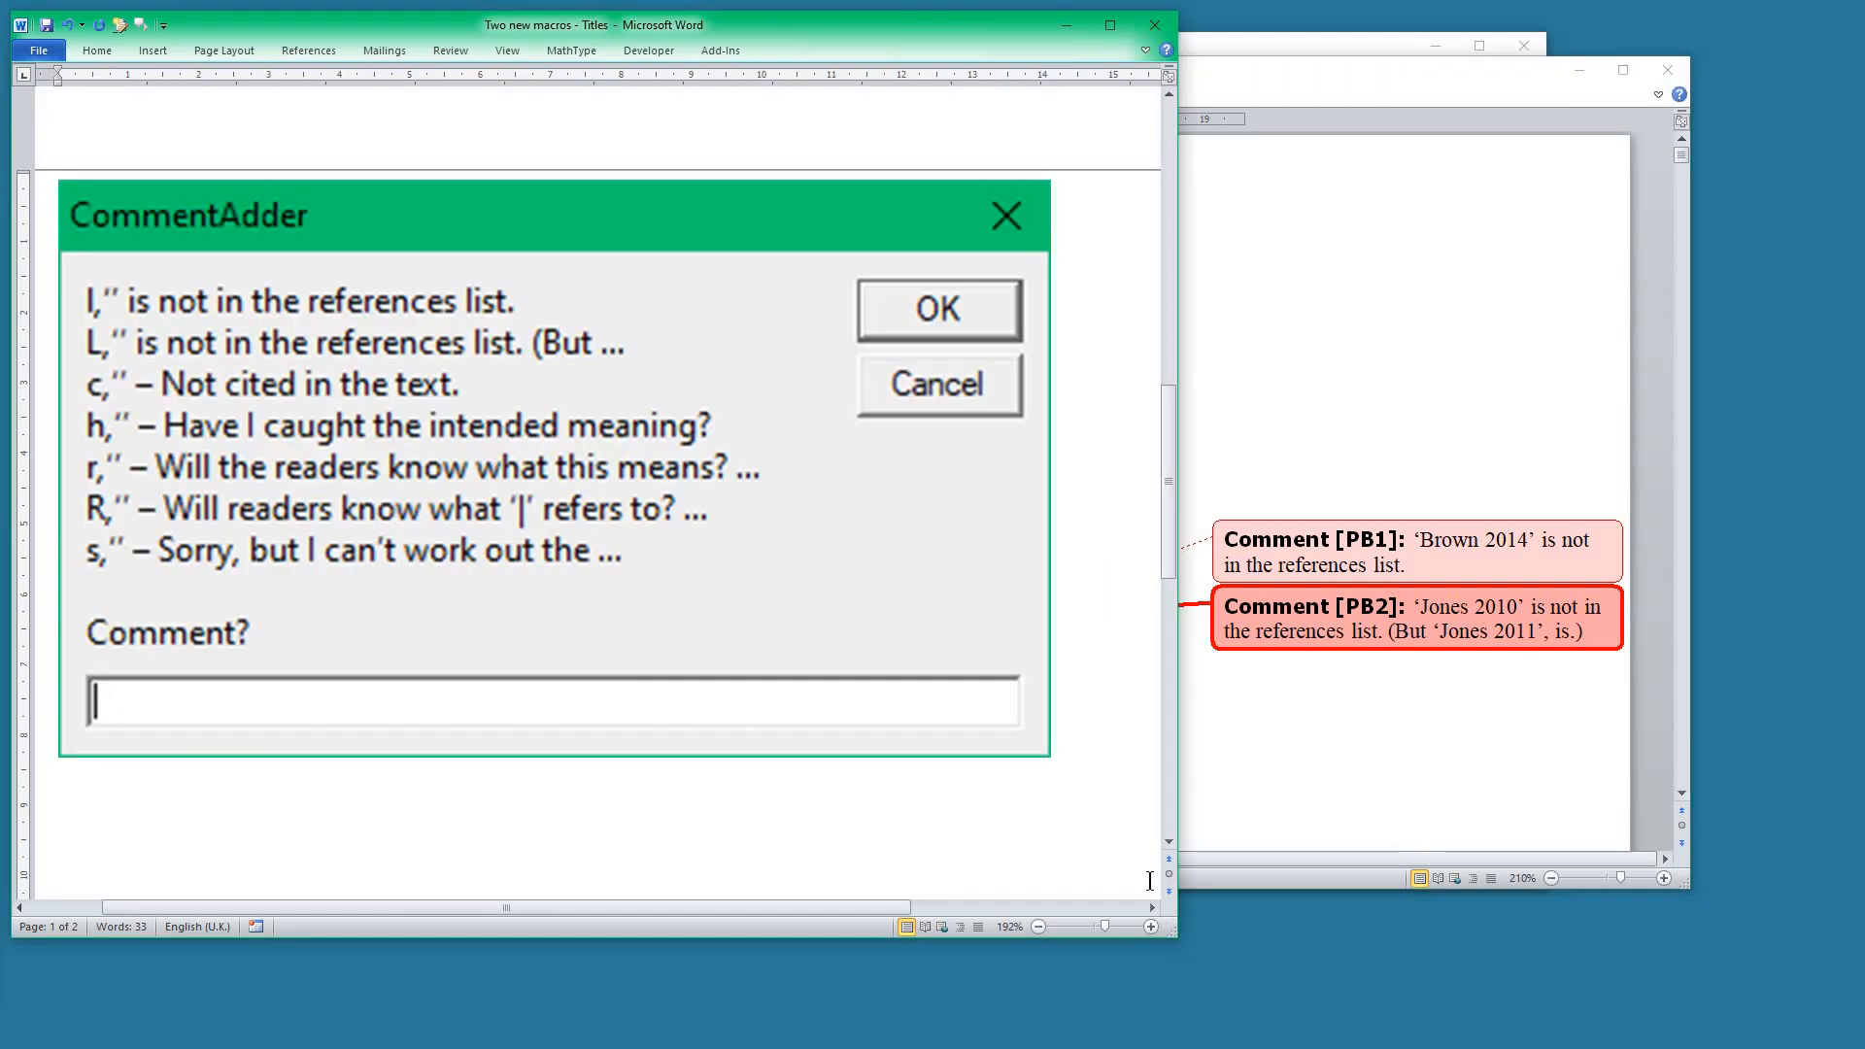
{"action": "left_click", "coordinate": [1324, 55]}
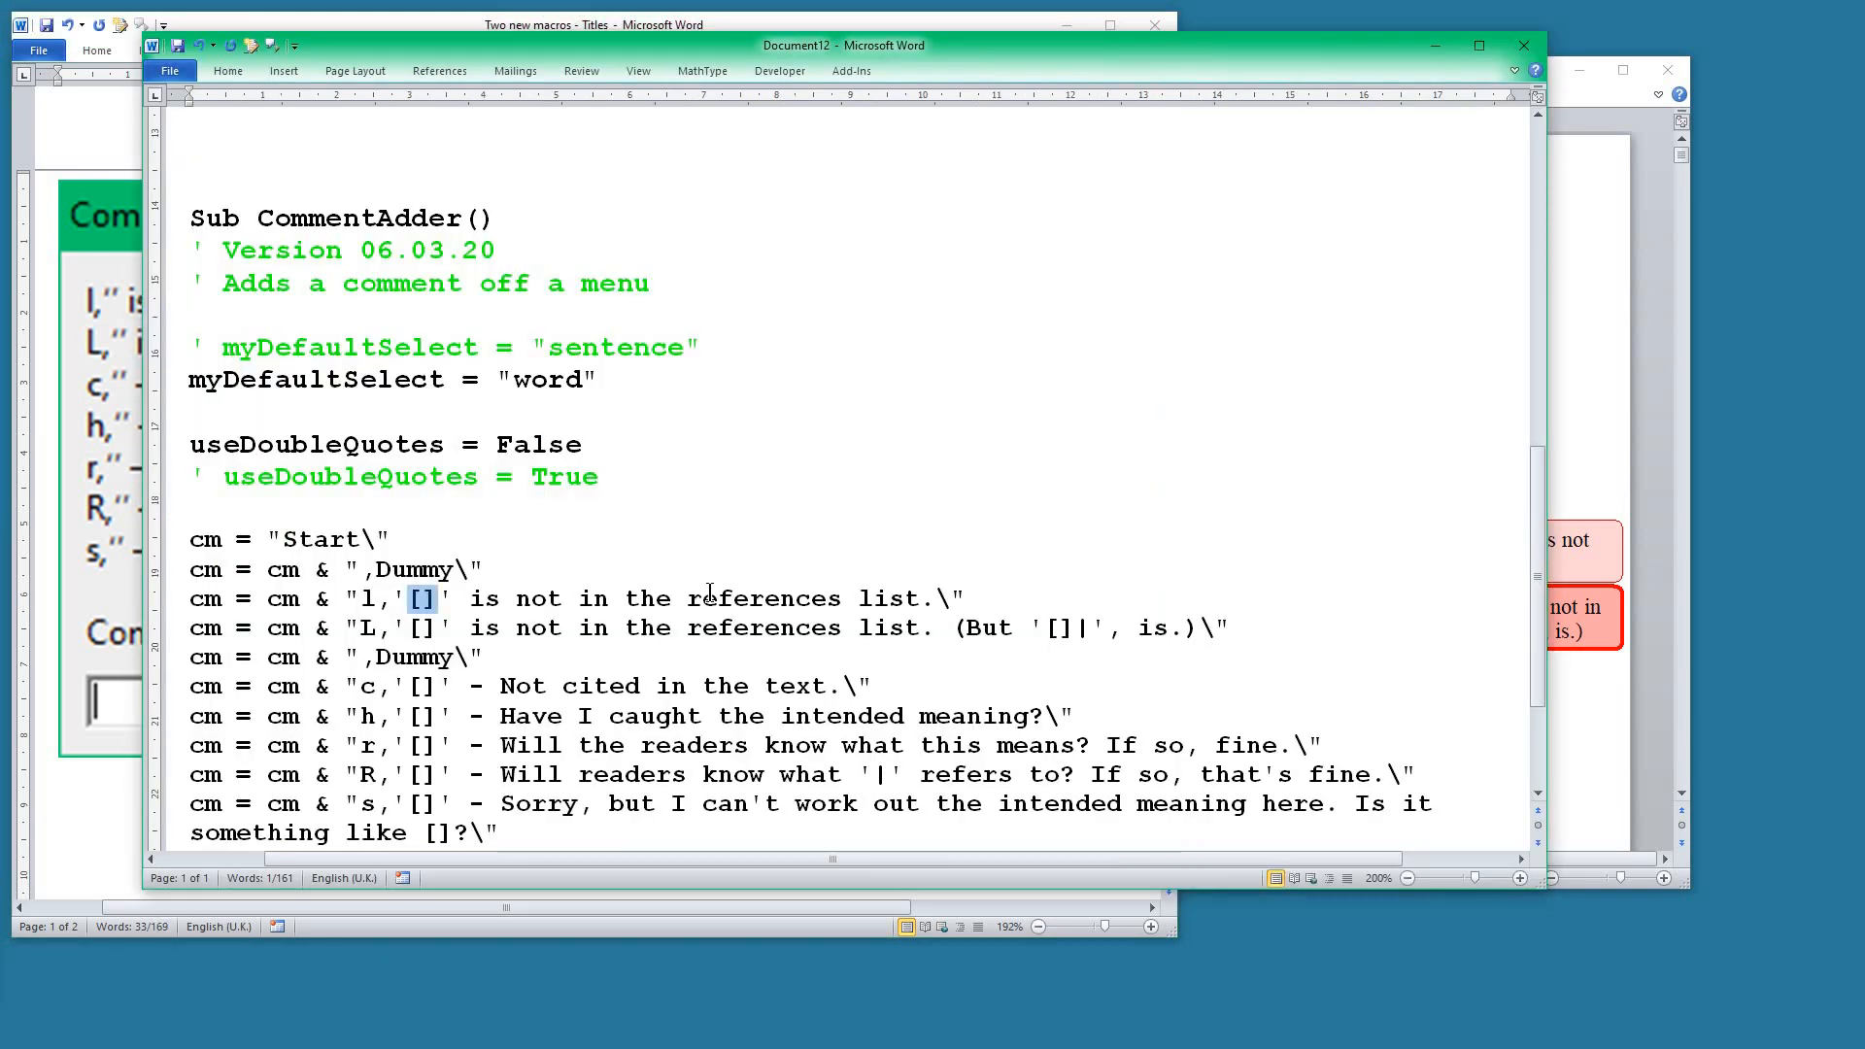
{"action": "scroll", "coordinate": [414, 603], "scroll_direction": "down", "scroll_amount": 1}
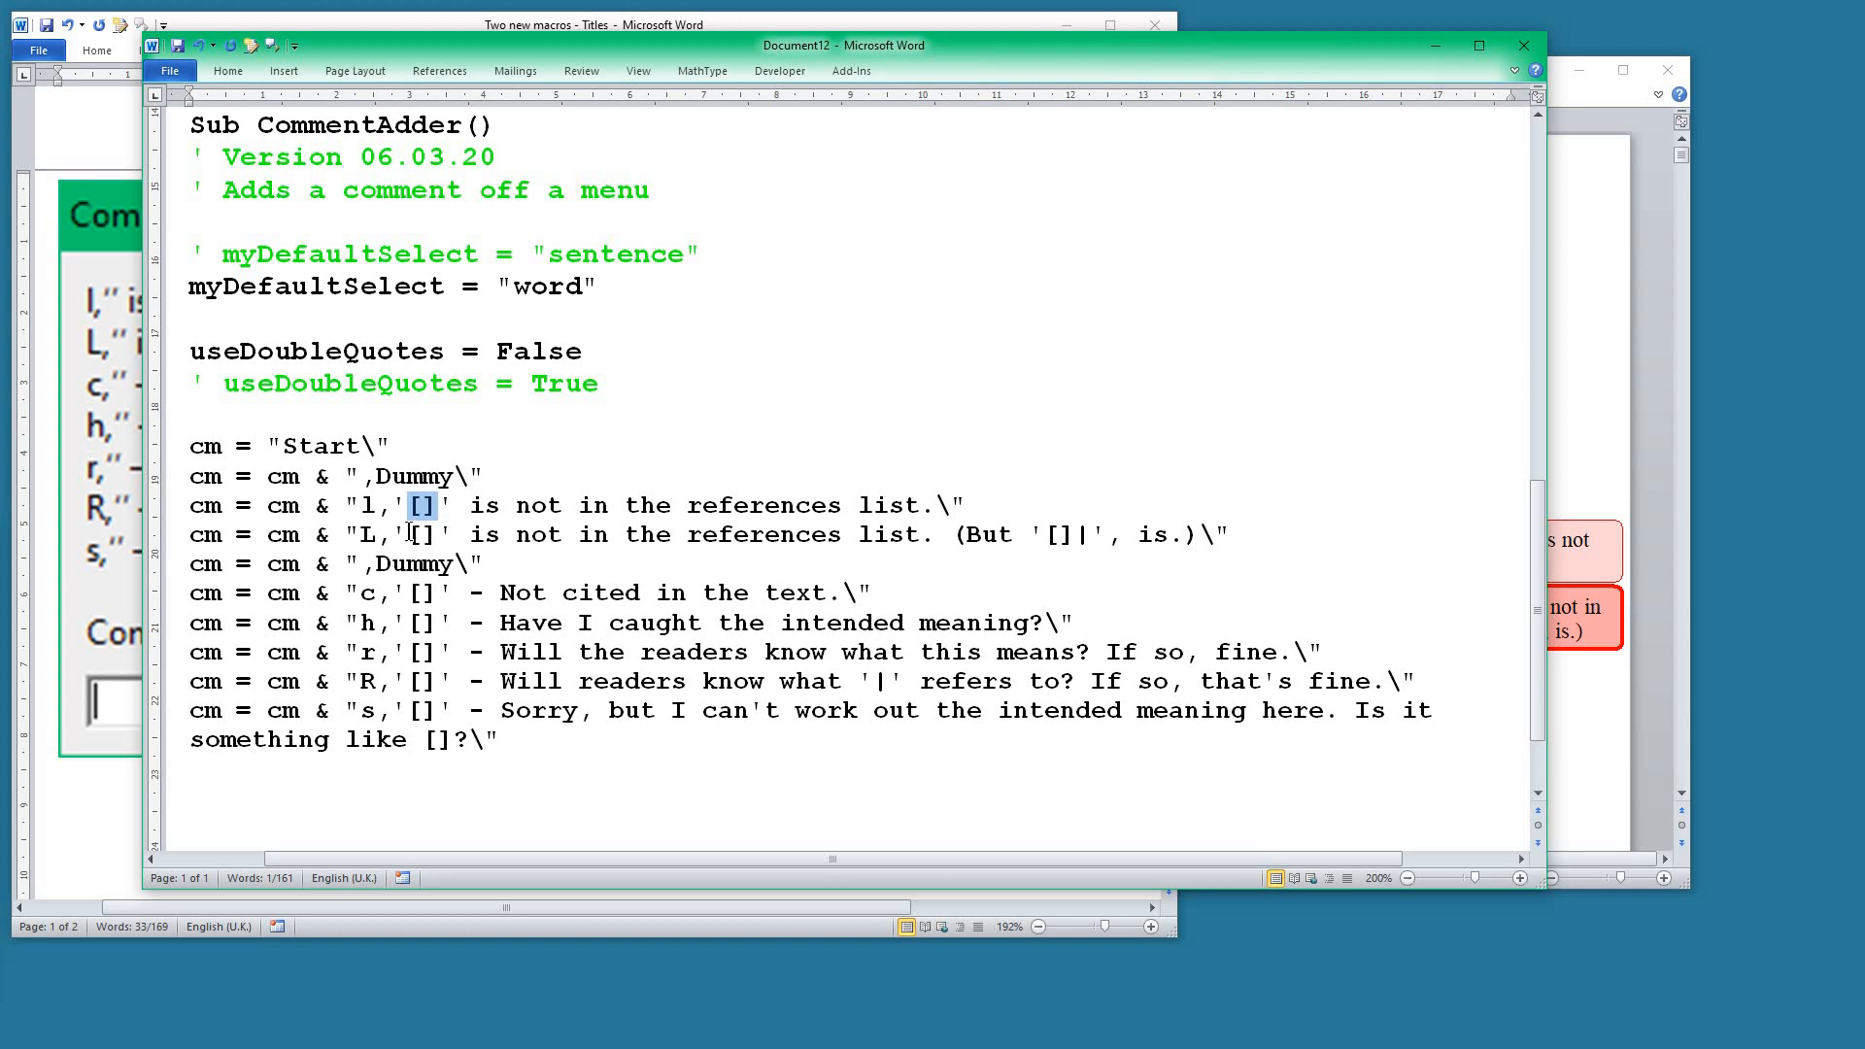
{"action": "left_click_drag", "start_coordinate": [408, 532], "coordinate": [439, 533]}
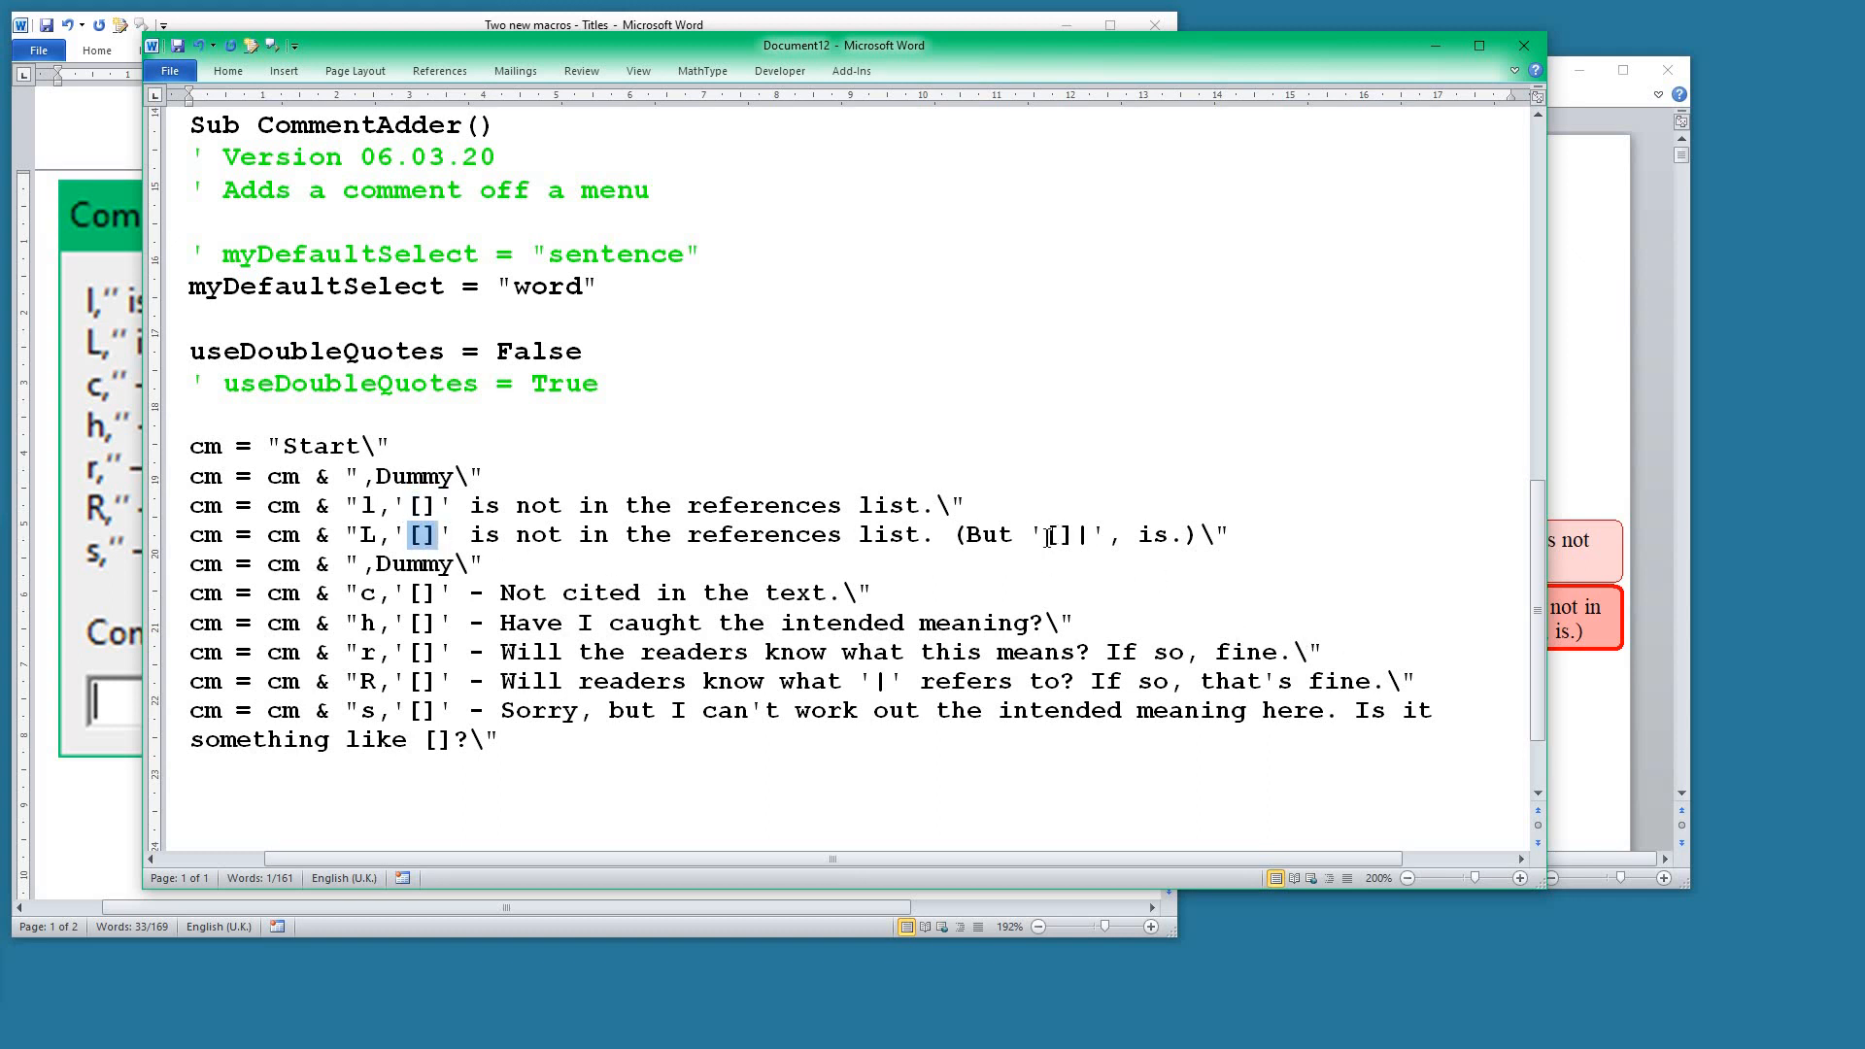
{"action": "left_click_drag", "start_coordinate": [1045, 535], "coordinate": [1090, 549]}
{"action": "left_click", "coordinate": [735, 683]}
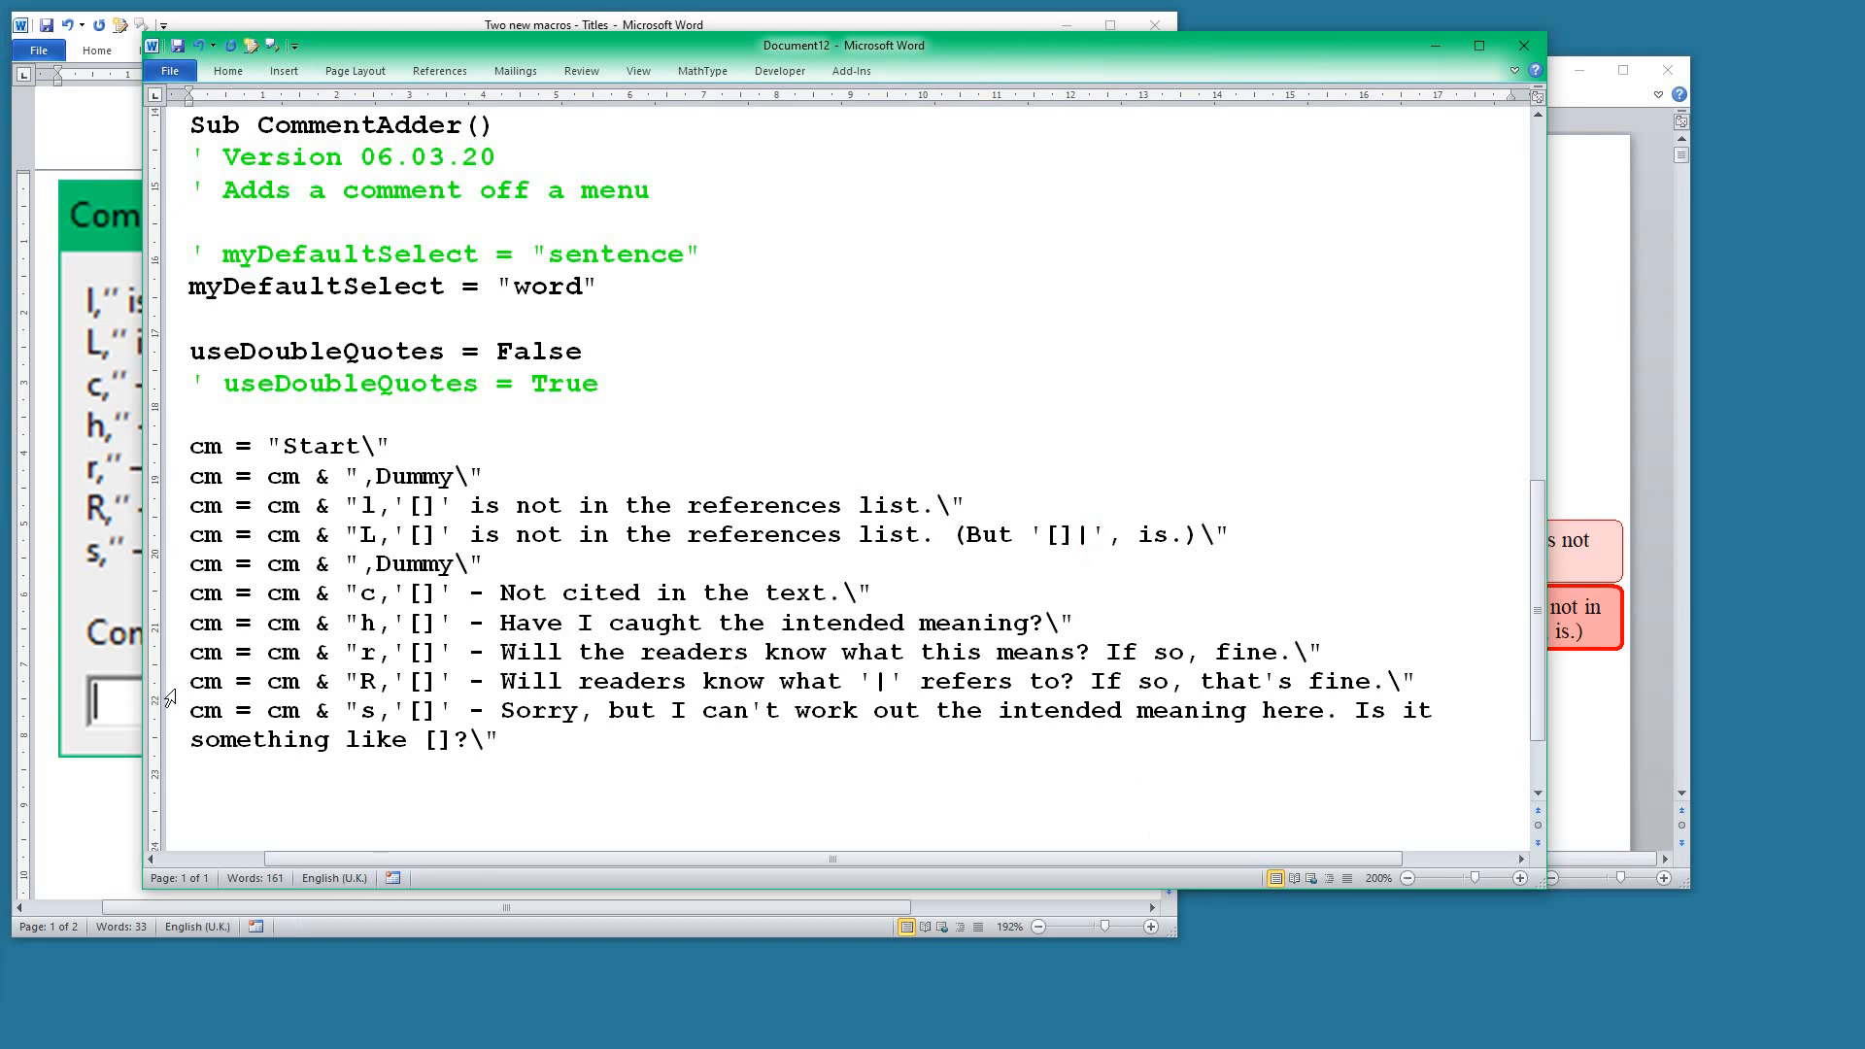
Step: Highlight the R line of the CommentAdder listing and the | cursor marker within it
{"action": "left_click", "coordinate": [172, 695]}
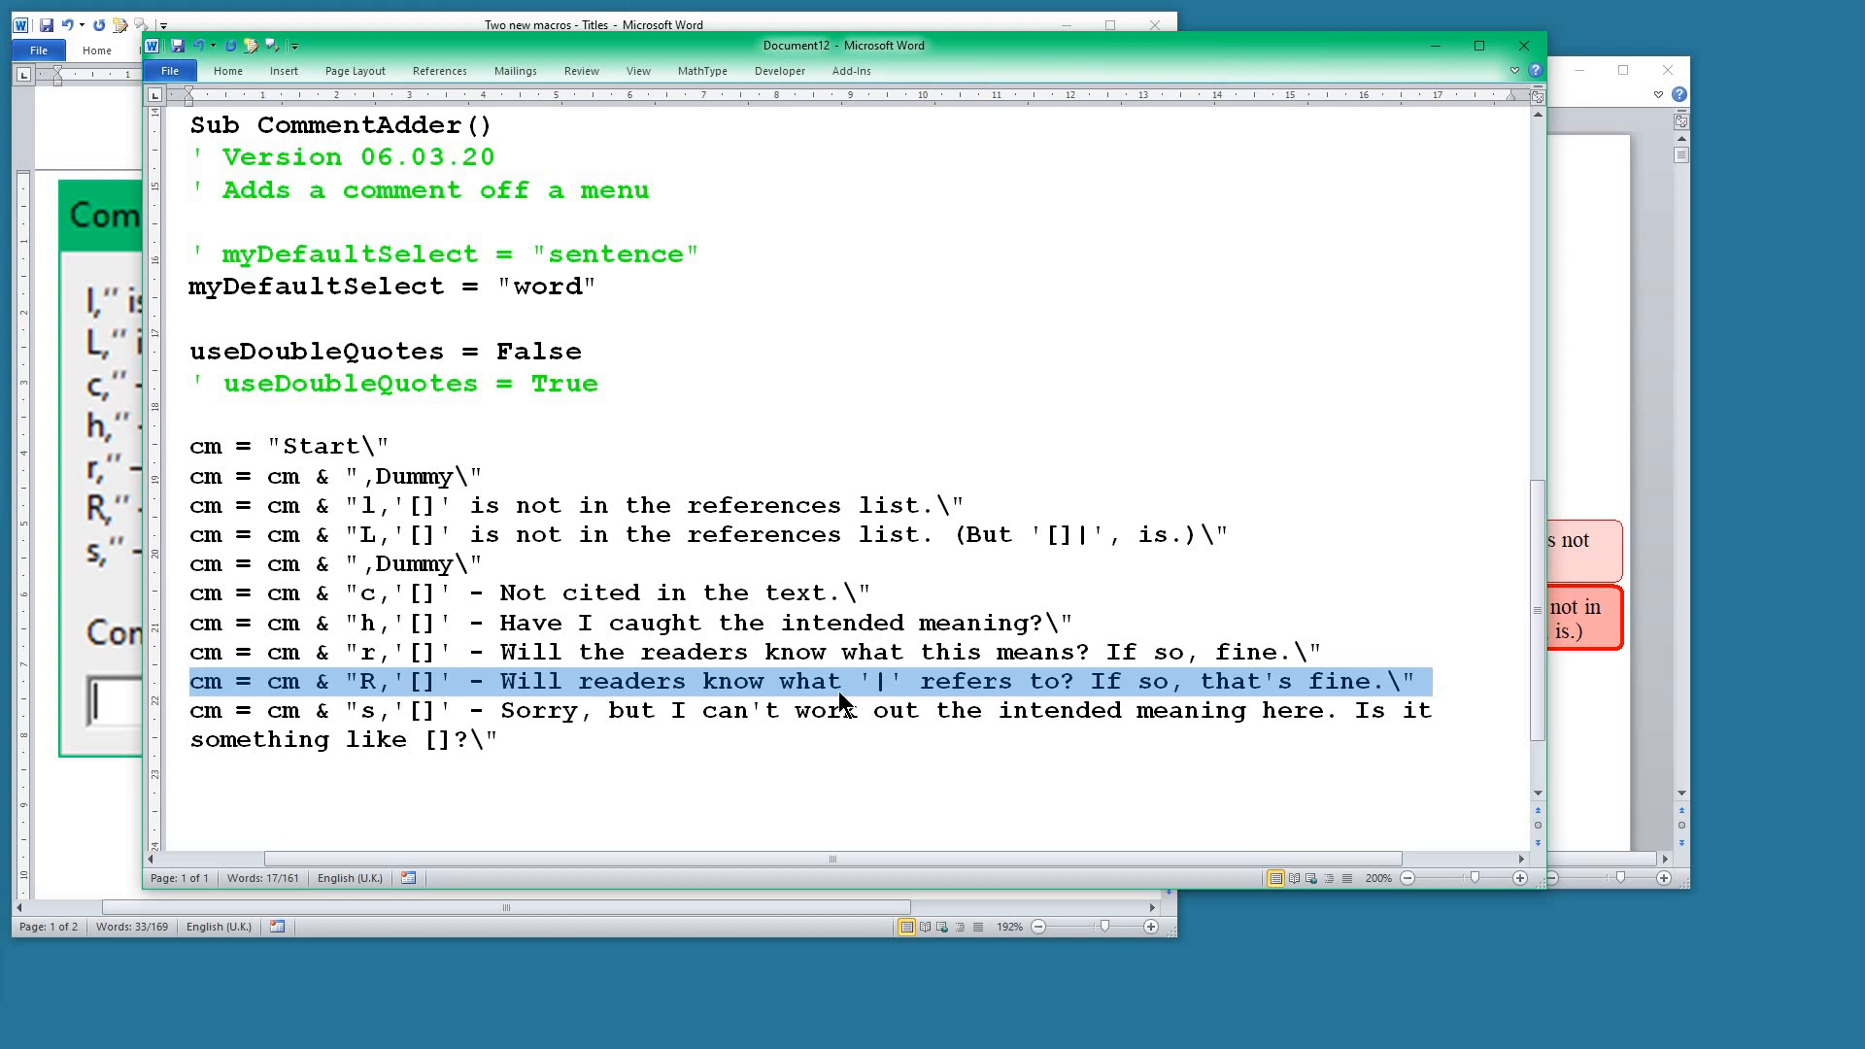
{"action": "left_click", "coordinate": [867, 684]}
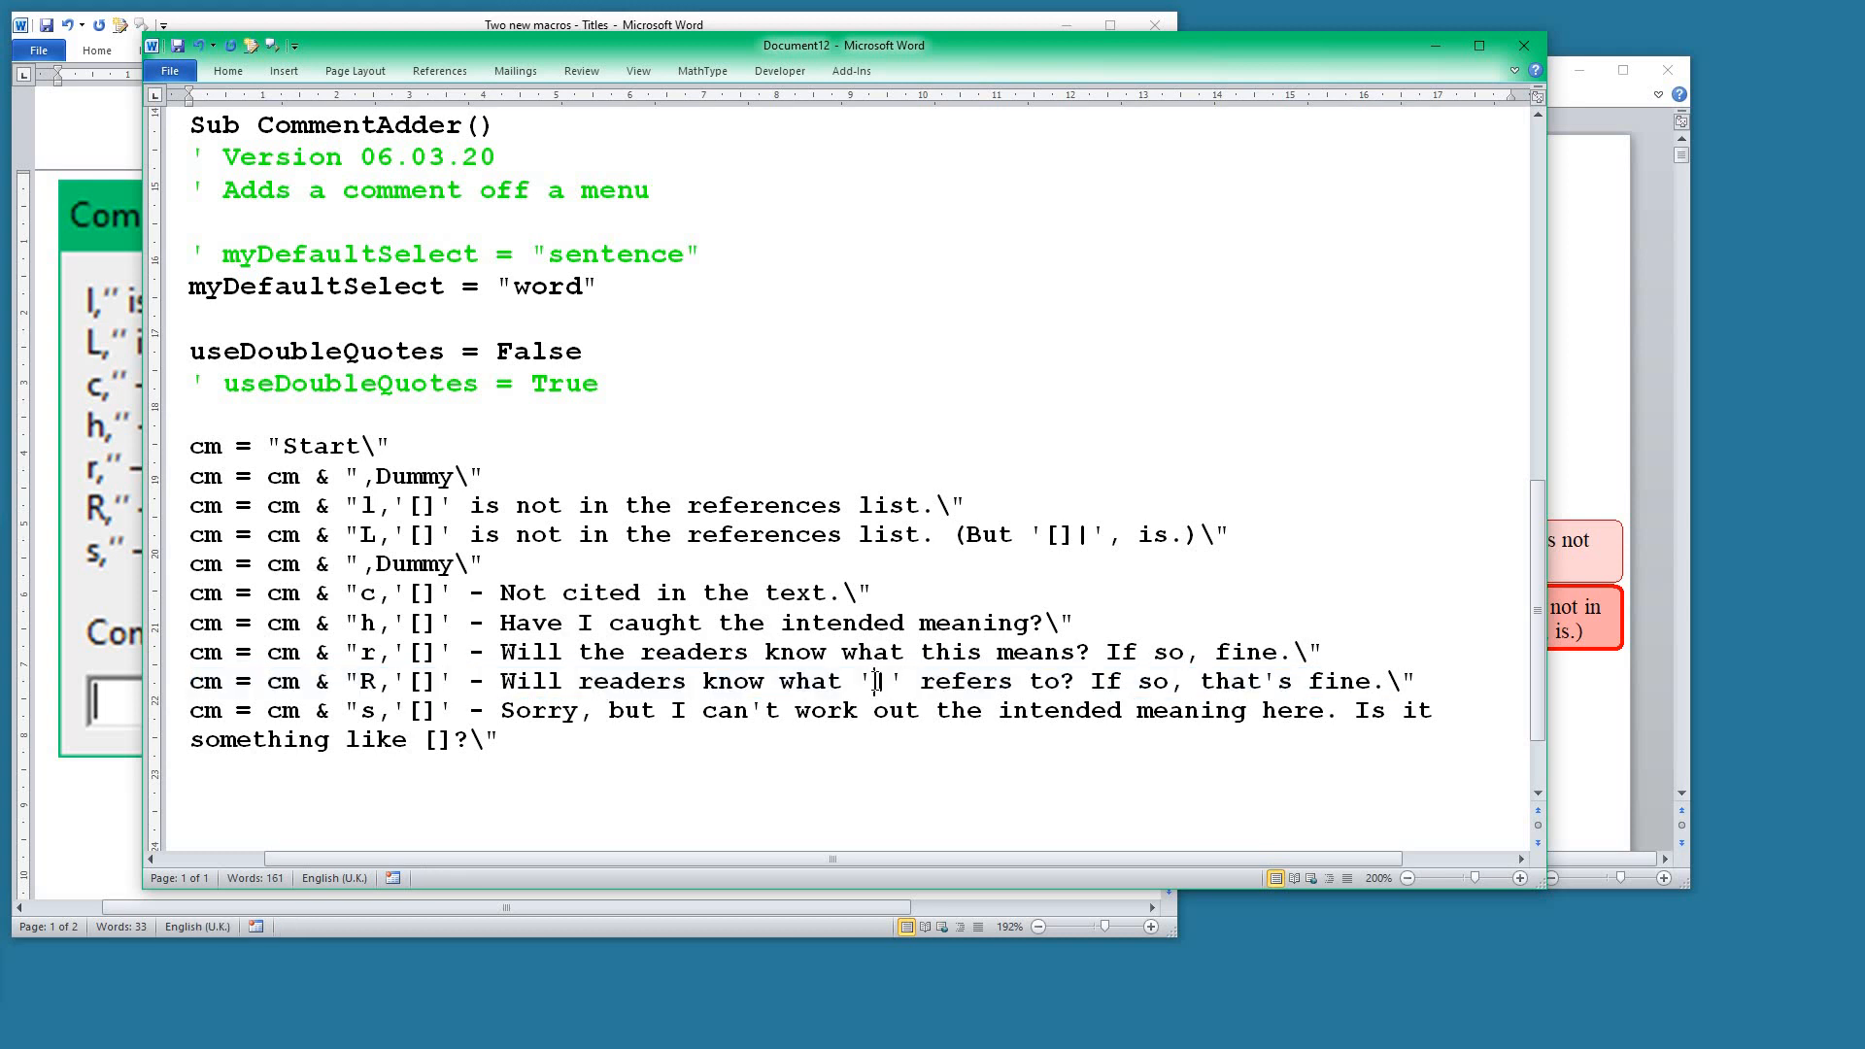
{"action": "double_click", "coordinate": [880, 682]}
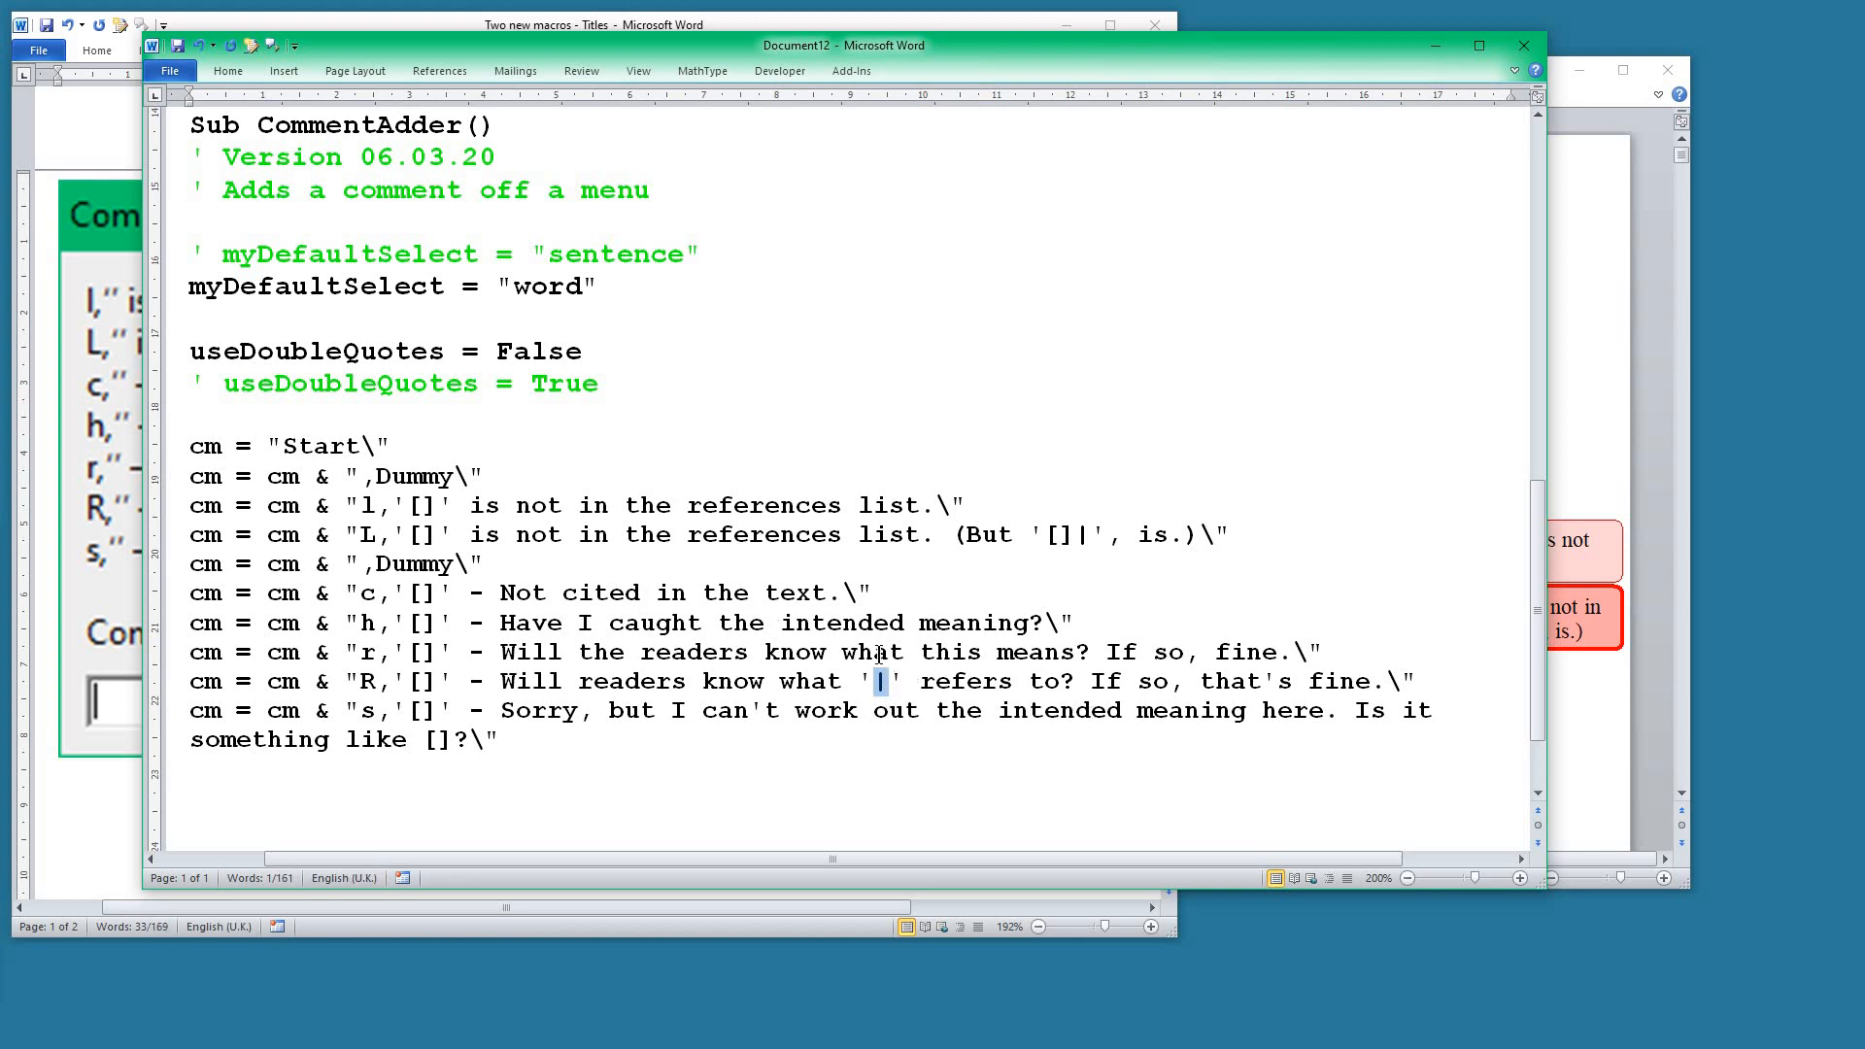
{"action": "left_click", "coordinate": [858, 646]}
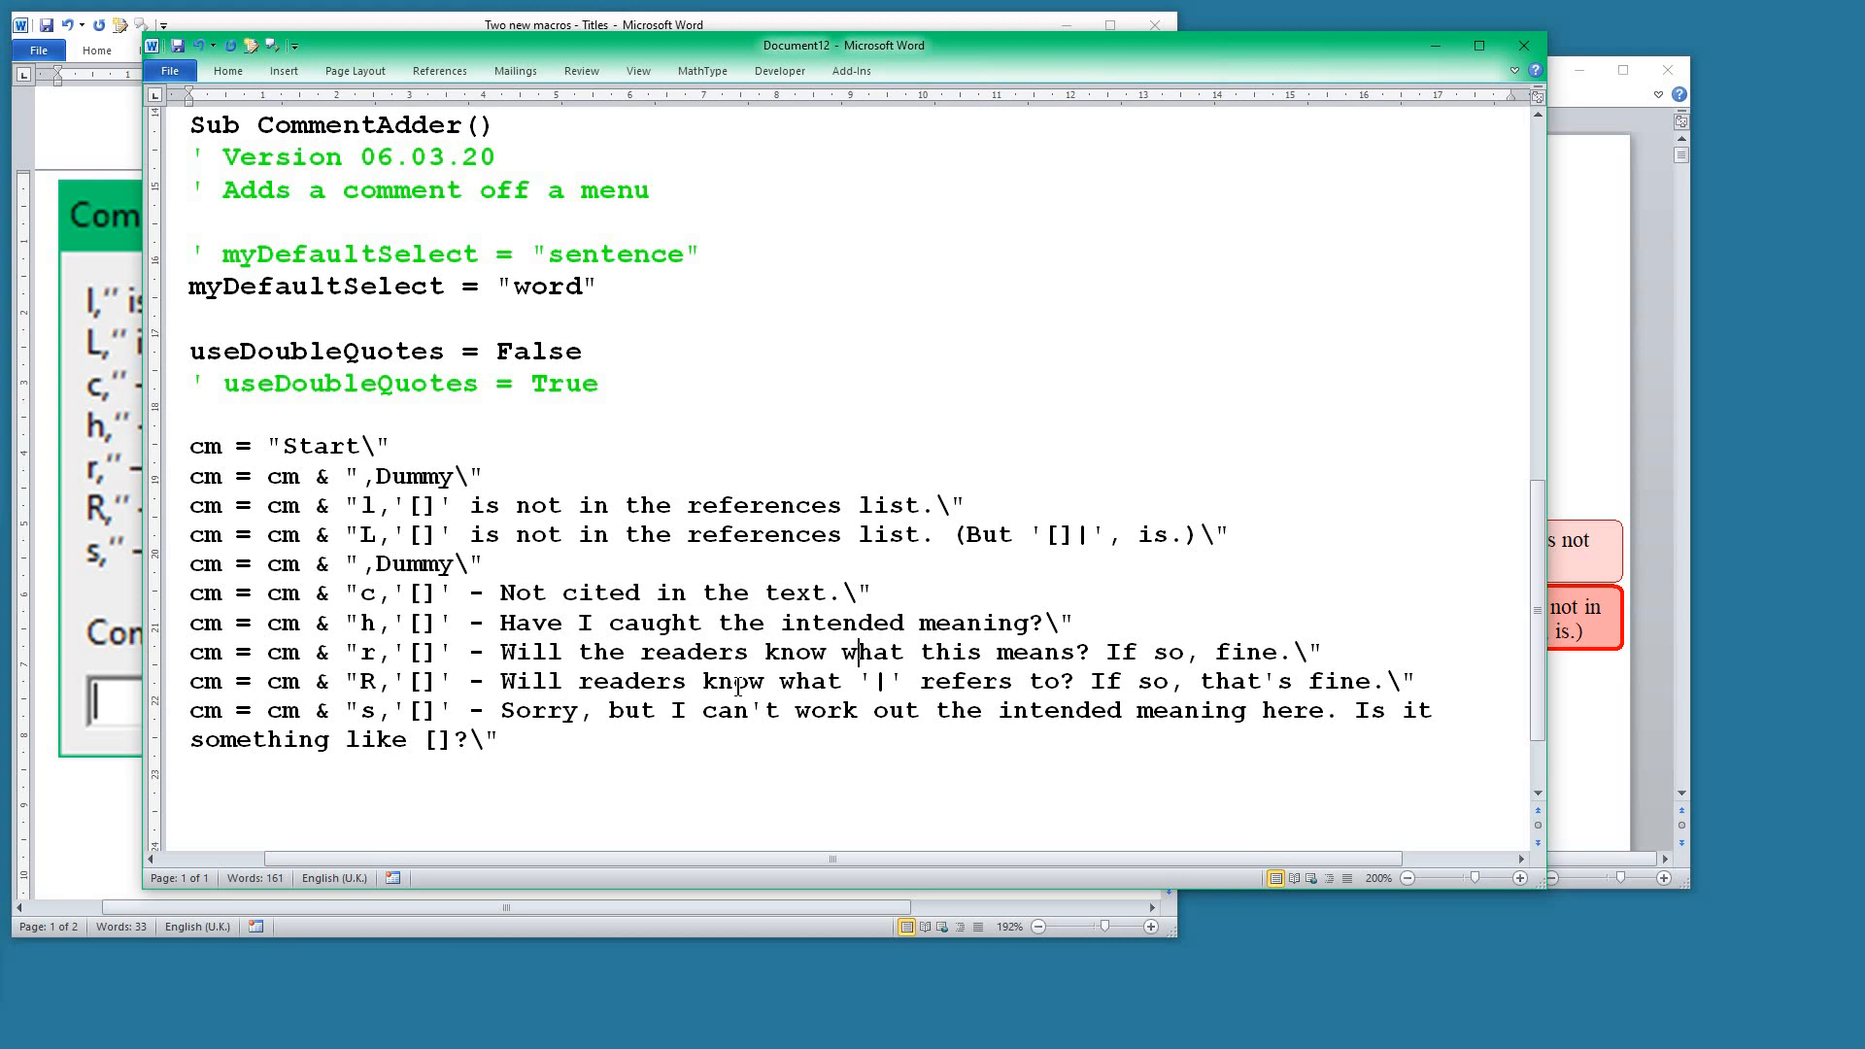
Step: Bring the Sample text Terry window to the front and move it slightly down, clear of Document12's title bar
{"action": "left_click", "coordinate": [1603, 614]}
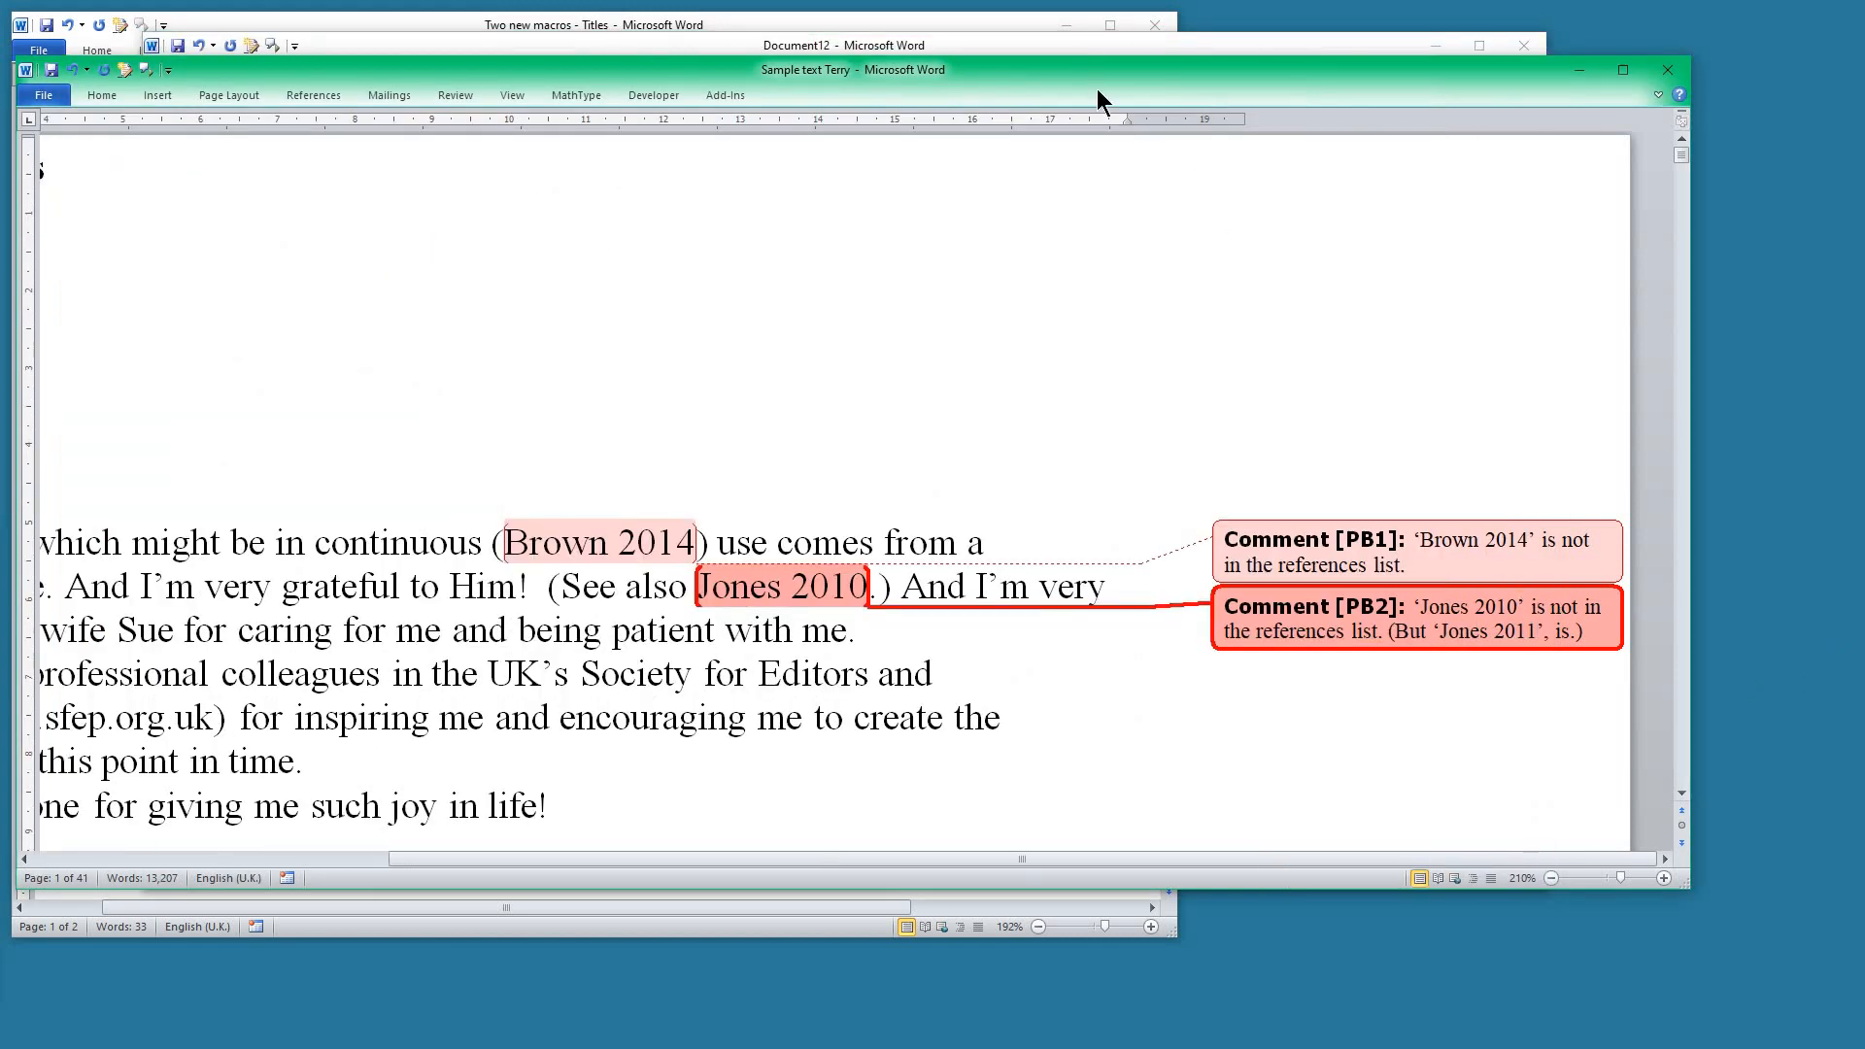
{"action": "left_click_drag", "start_coordinate": [1089, 69], "coordinate": [1135, 104]}
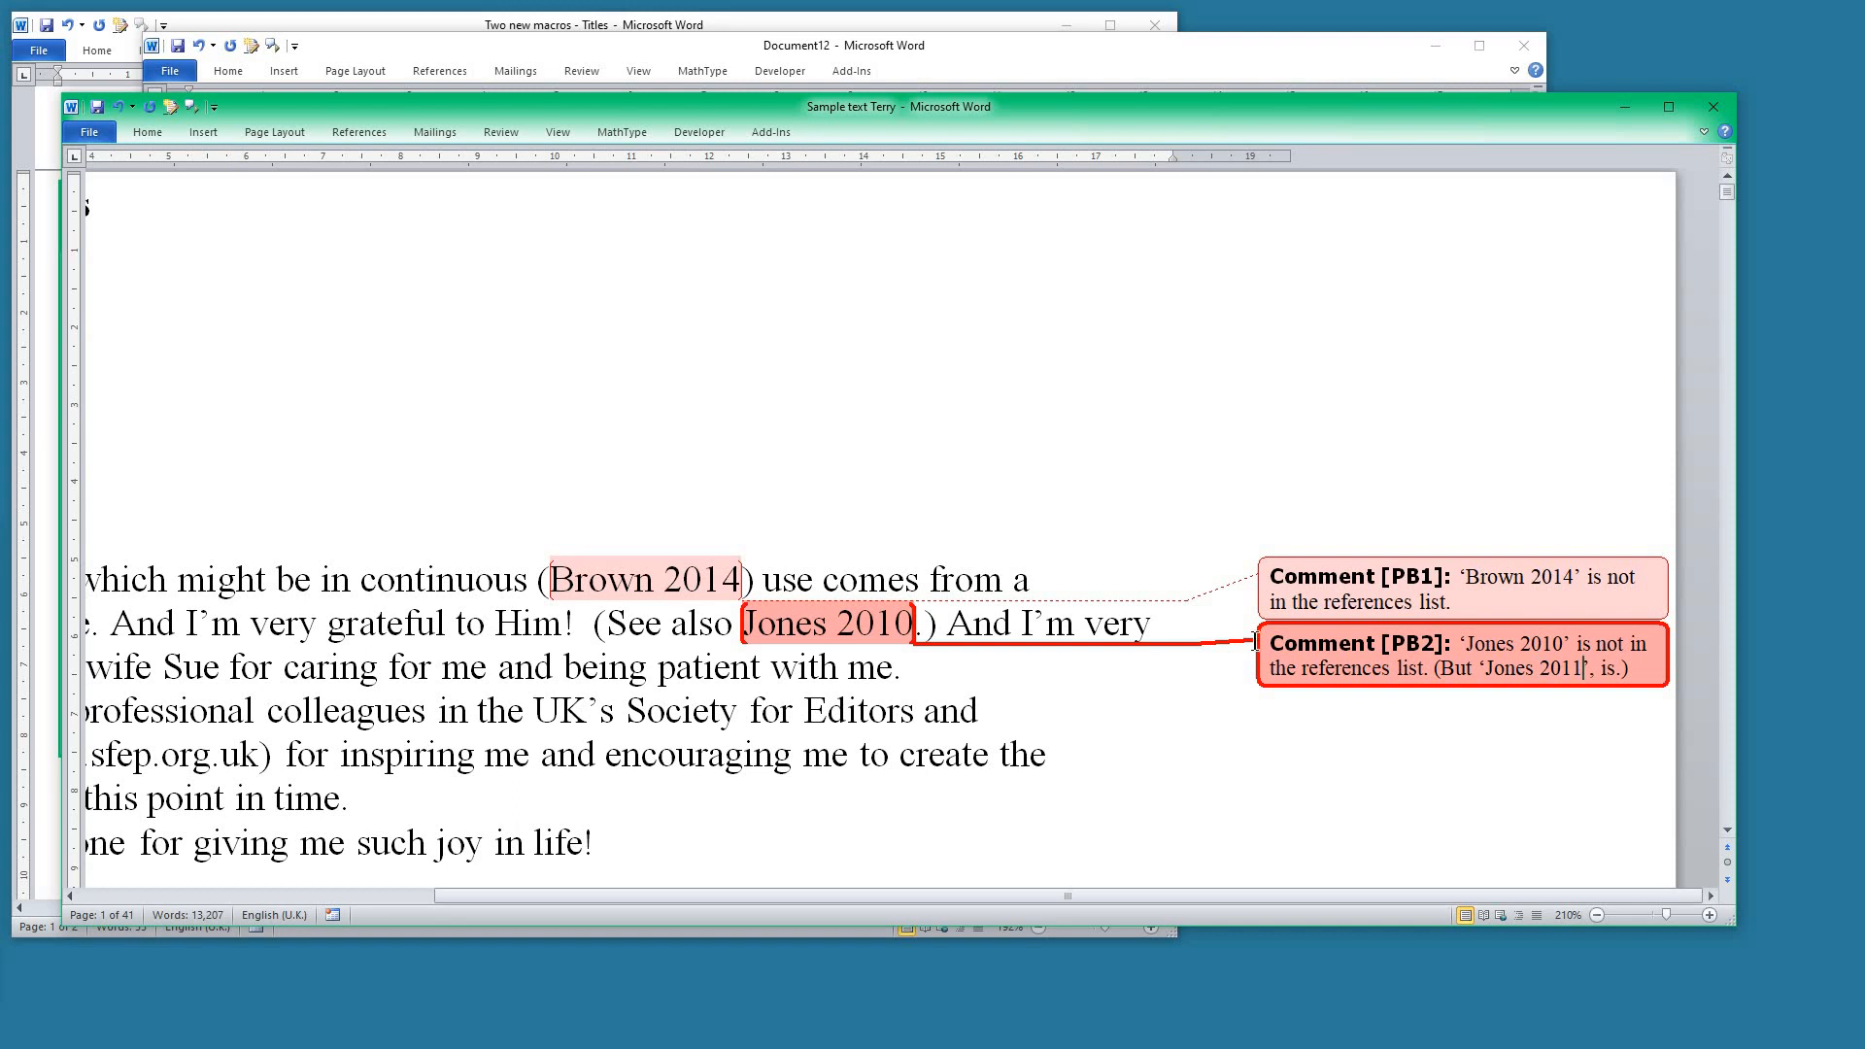
Step: In Document12's listing, delete the Dummy line above the c line and move the remaining Dummy line to just below the c line
{"action": "left_click", "coordinate": [937, 60]}
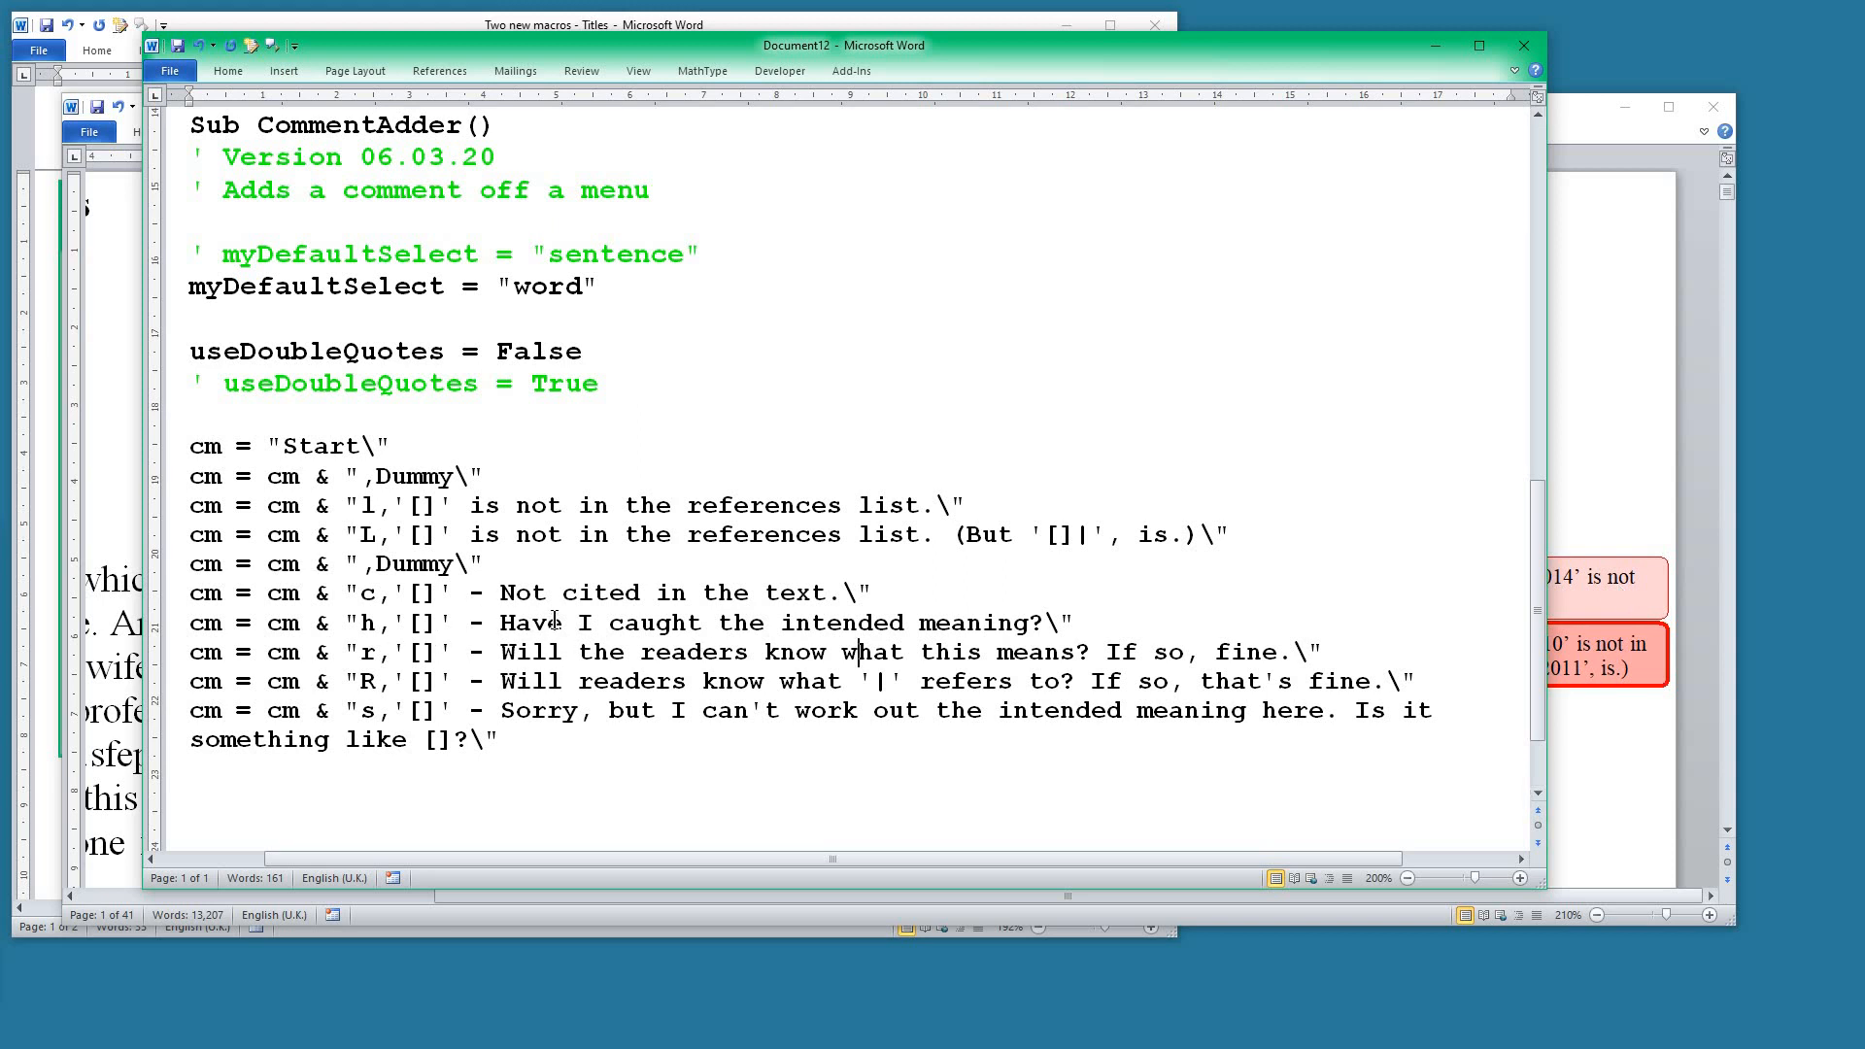
{"action": "left_click", "coordinate": [170, 571]}
{"action": "key", "text": "Delete"}
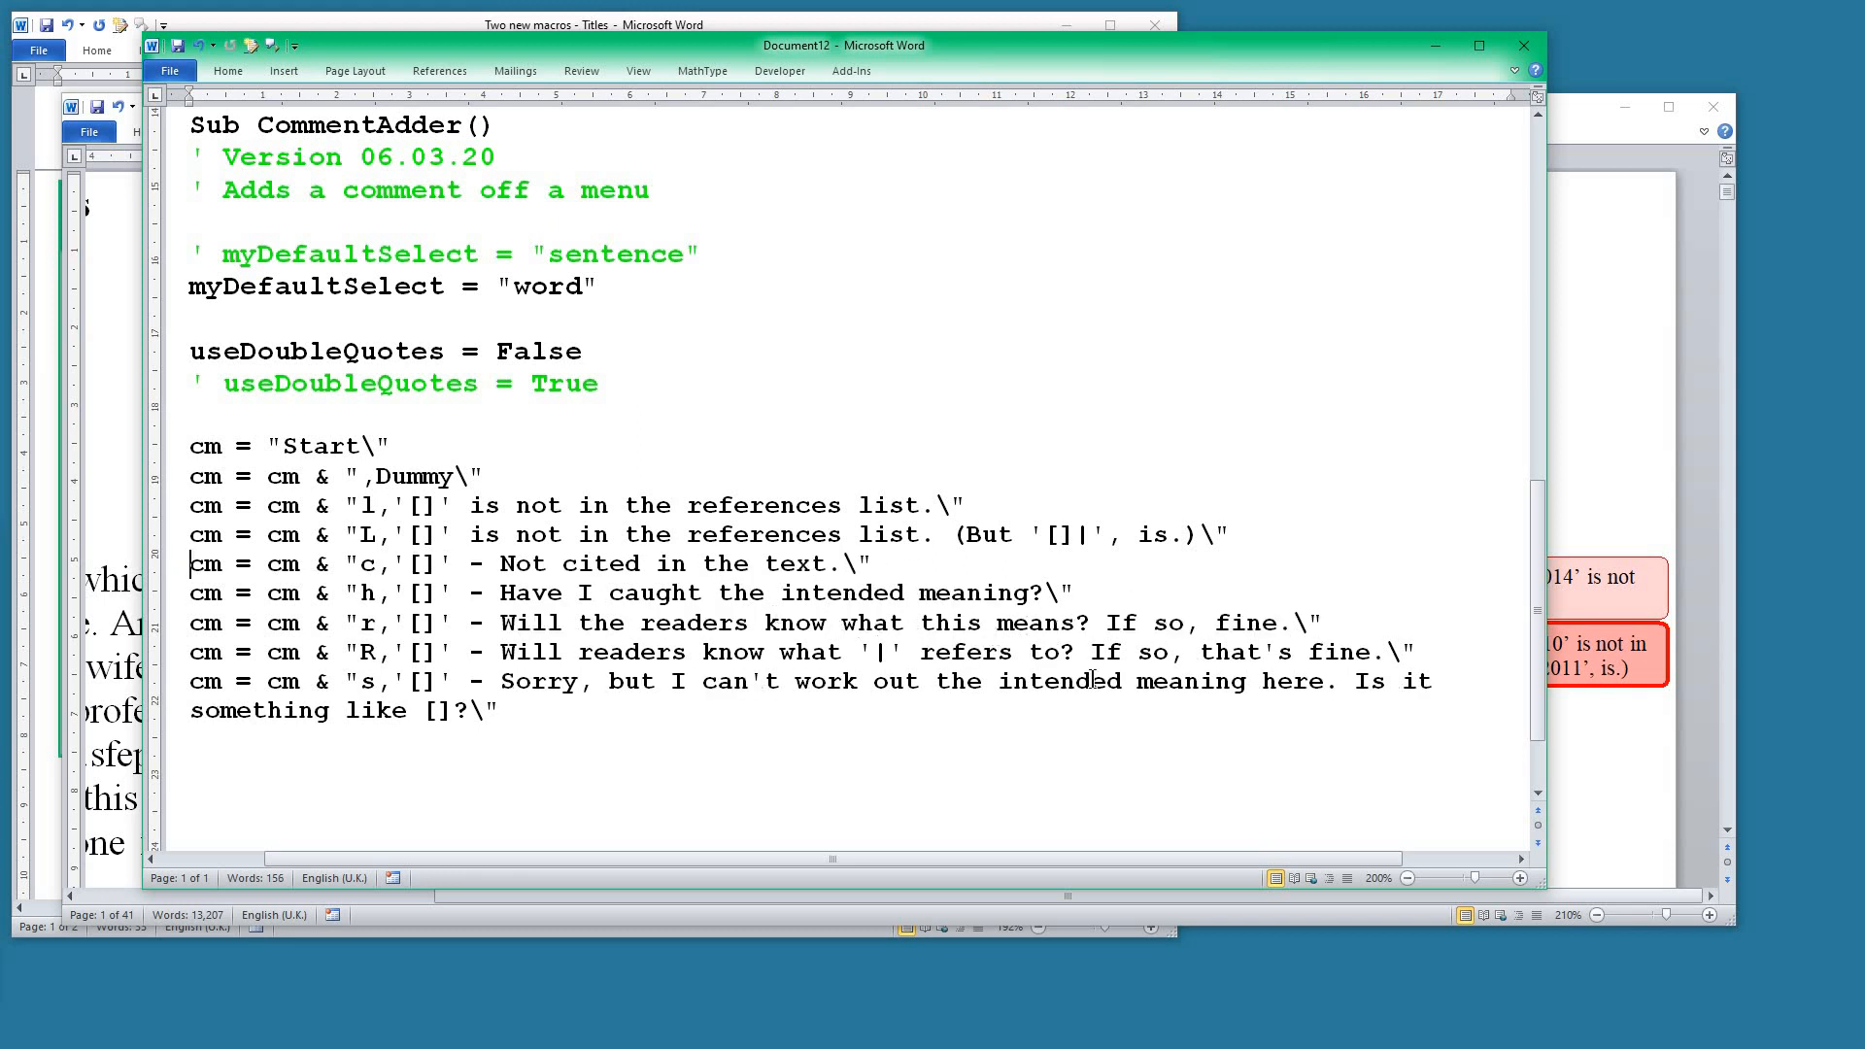
{"action": "left_click", "coordinate": [169, 478]}
{"action": "left_click_drag", "start_coordinate": [215, 474], "coordinate": [199, 597]}
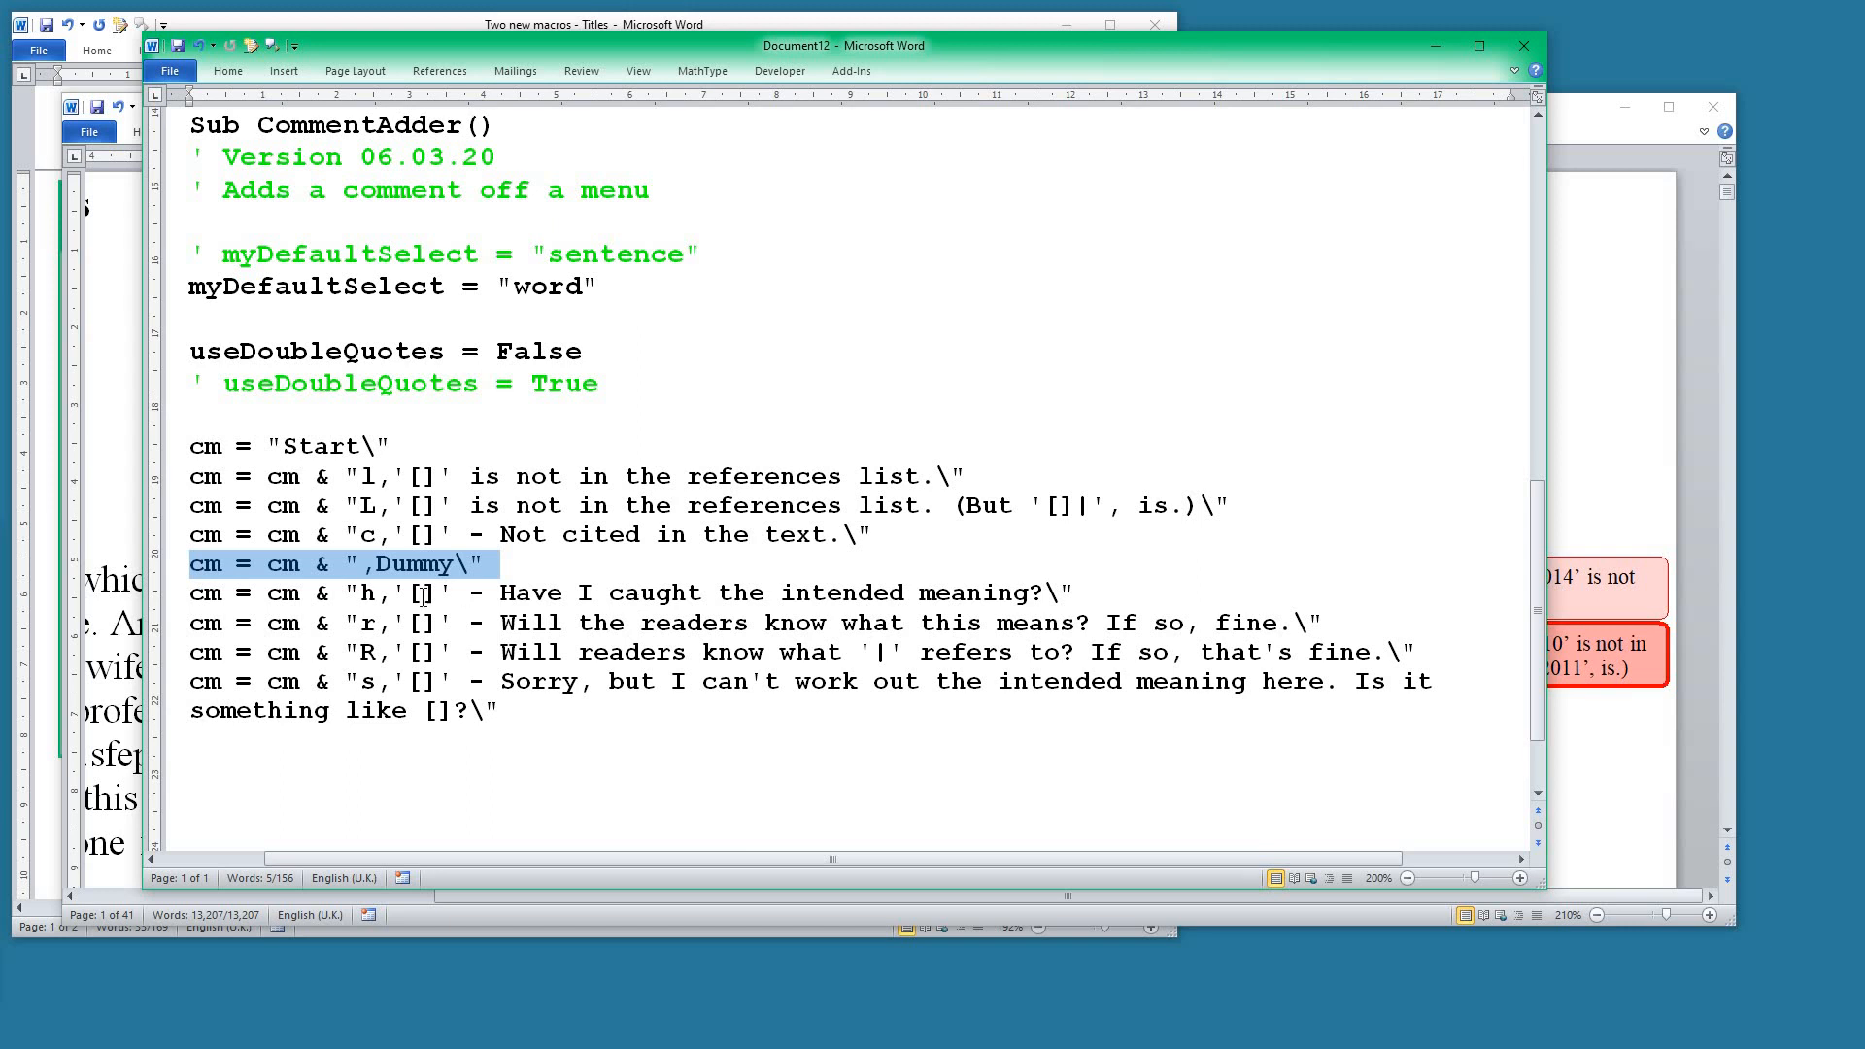
Step: Give the Dummy line the option letter d and replace its text "Dummy" with the filler text "hghhgkgkdfgkfiog f h"
{"action": "left_click", "coordinate": [360, 565]}
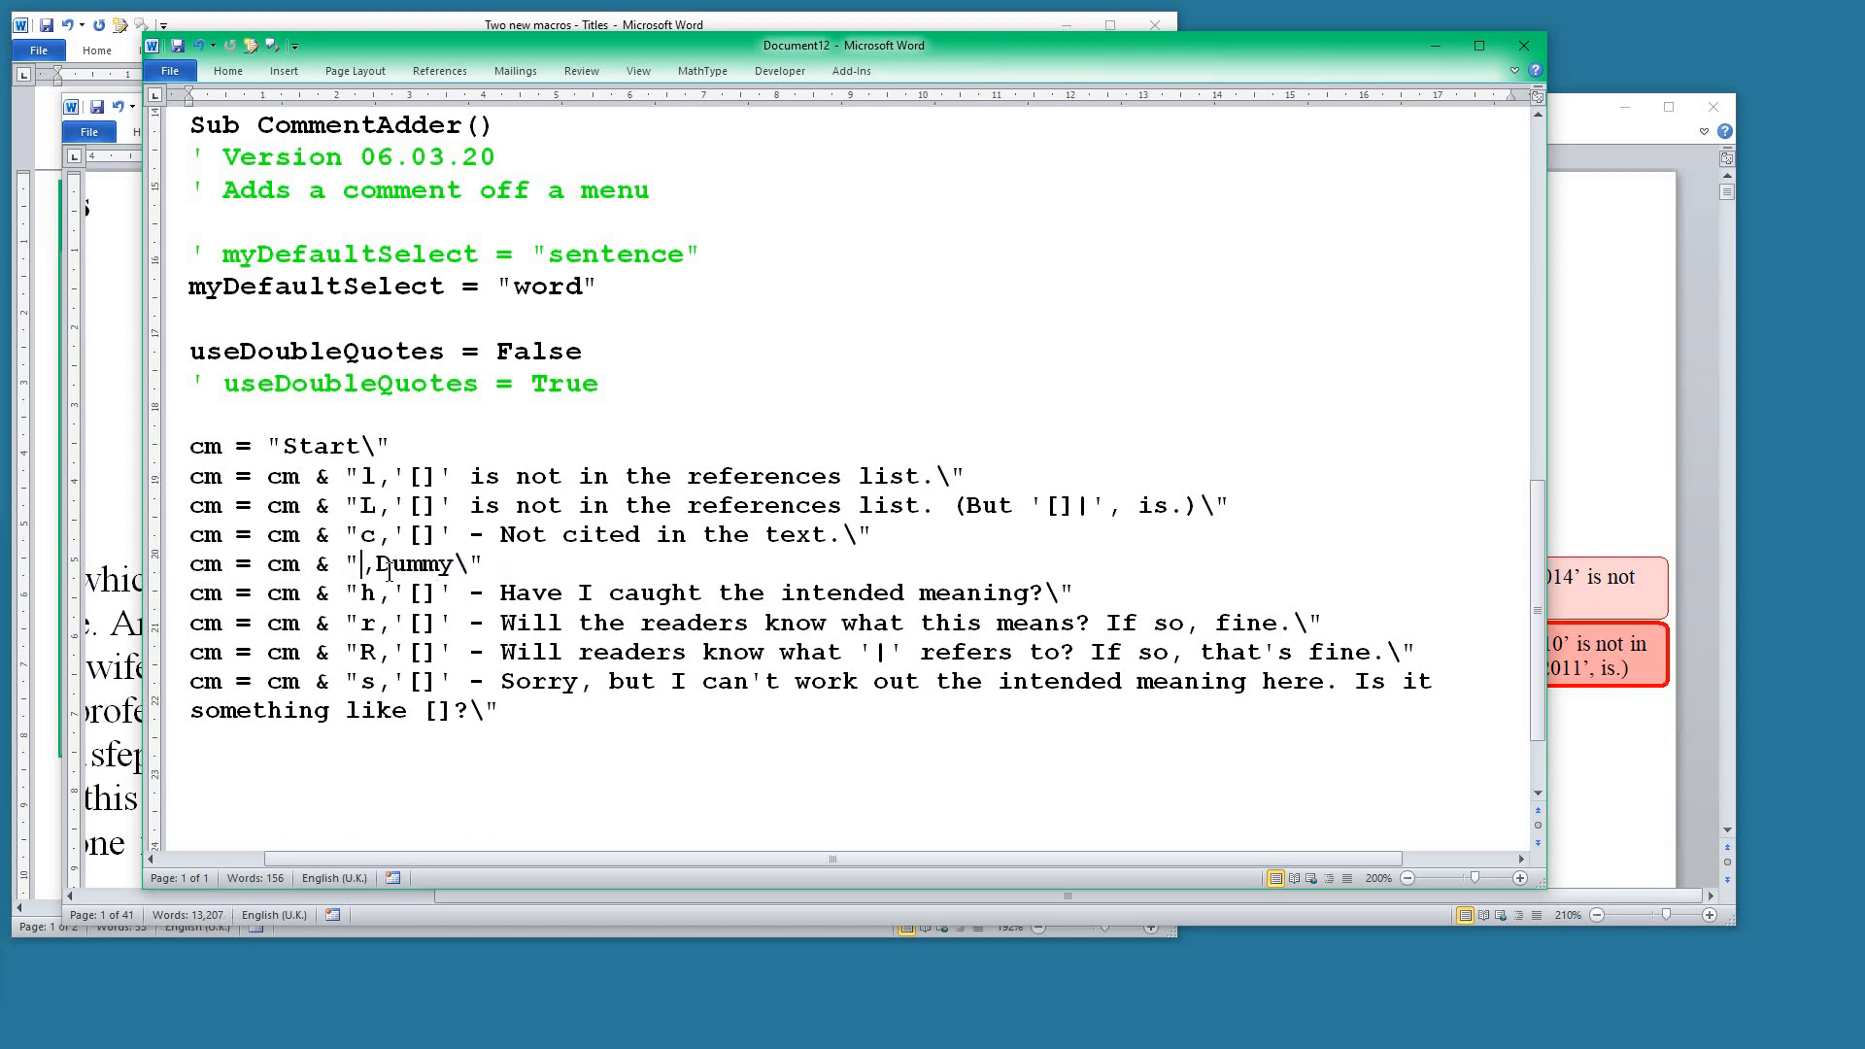
{"action": "type", "text": "d"}
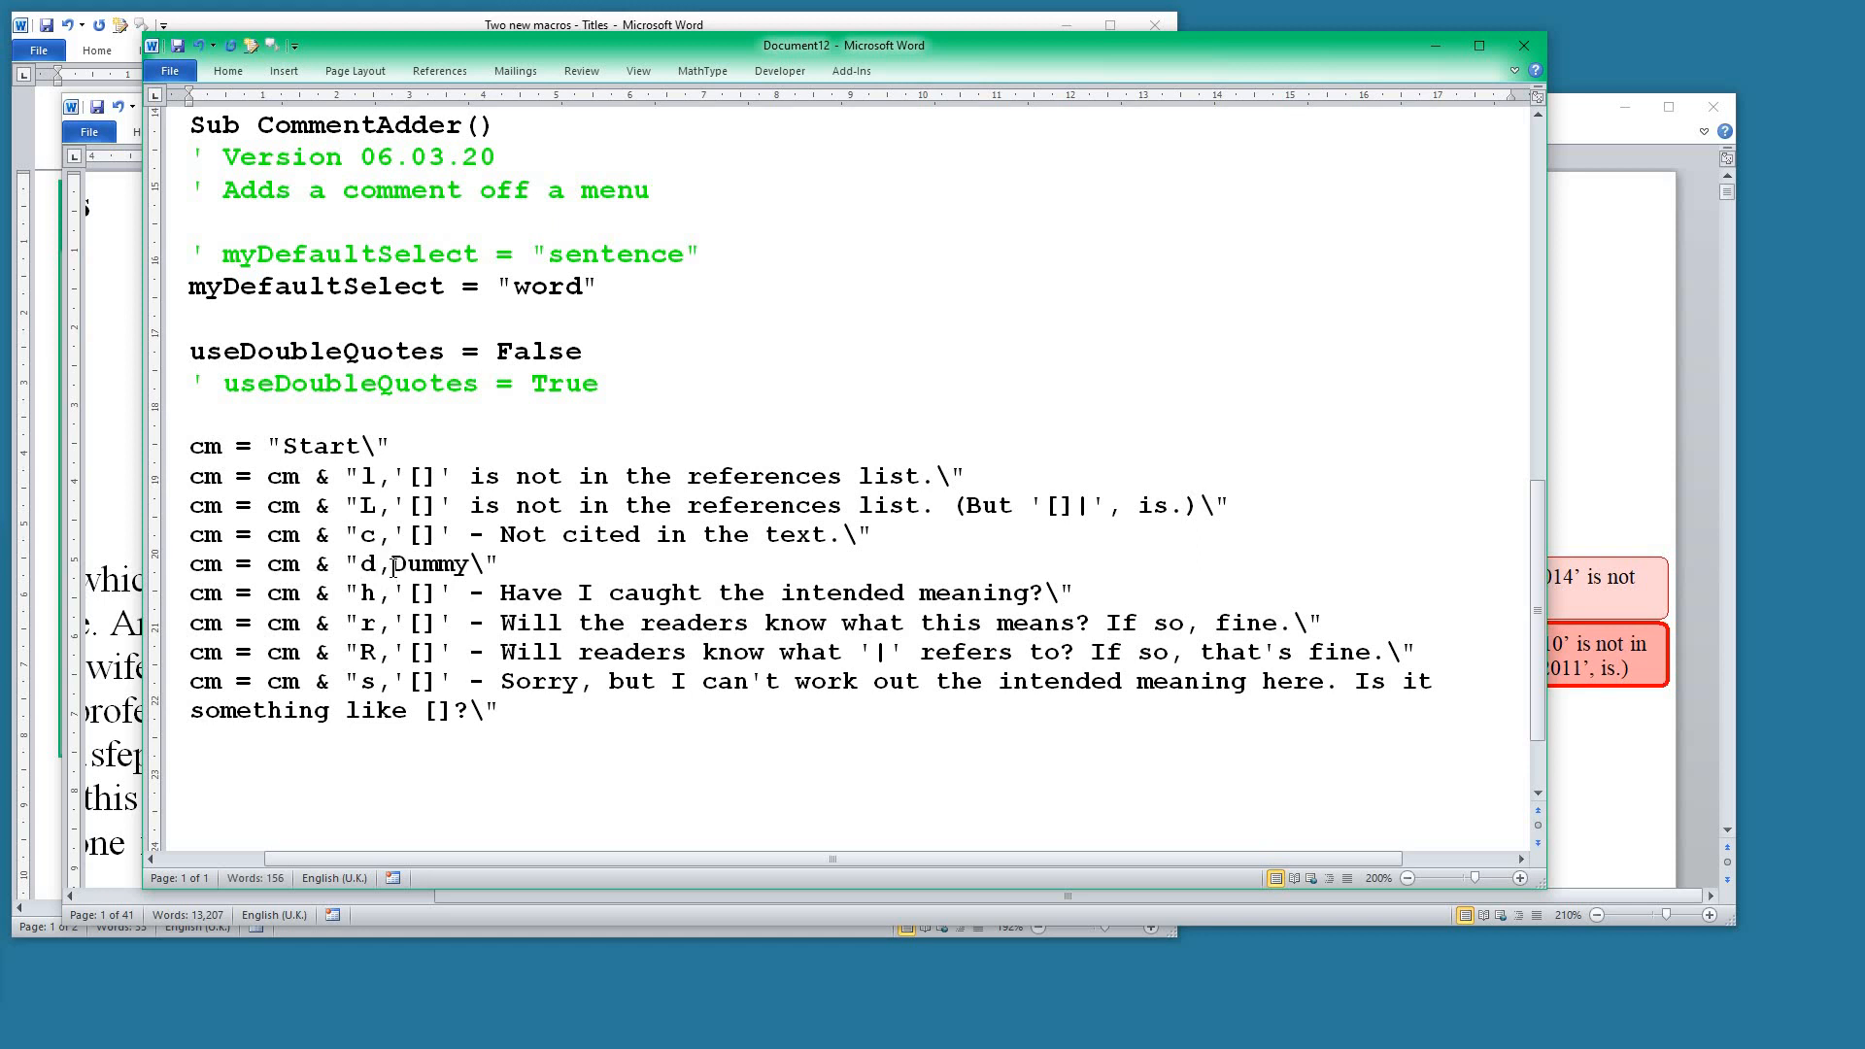
{"action": "left_click_drag", "start_coordinate": [393, 566], "coordinate": [471, 562]}
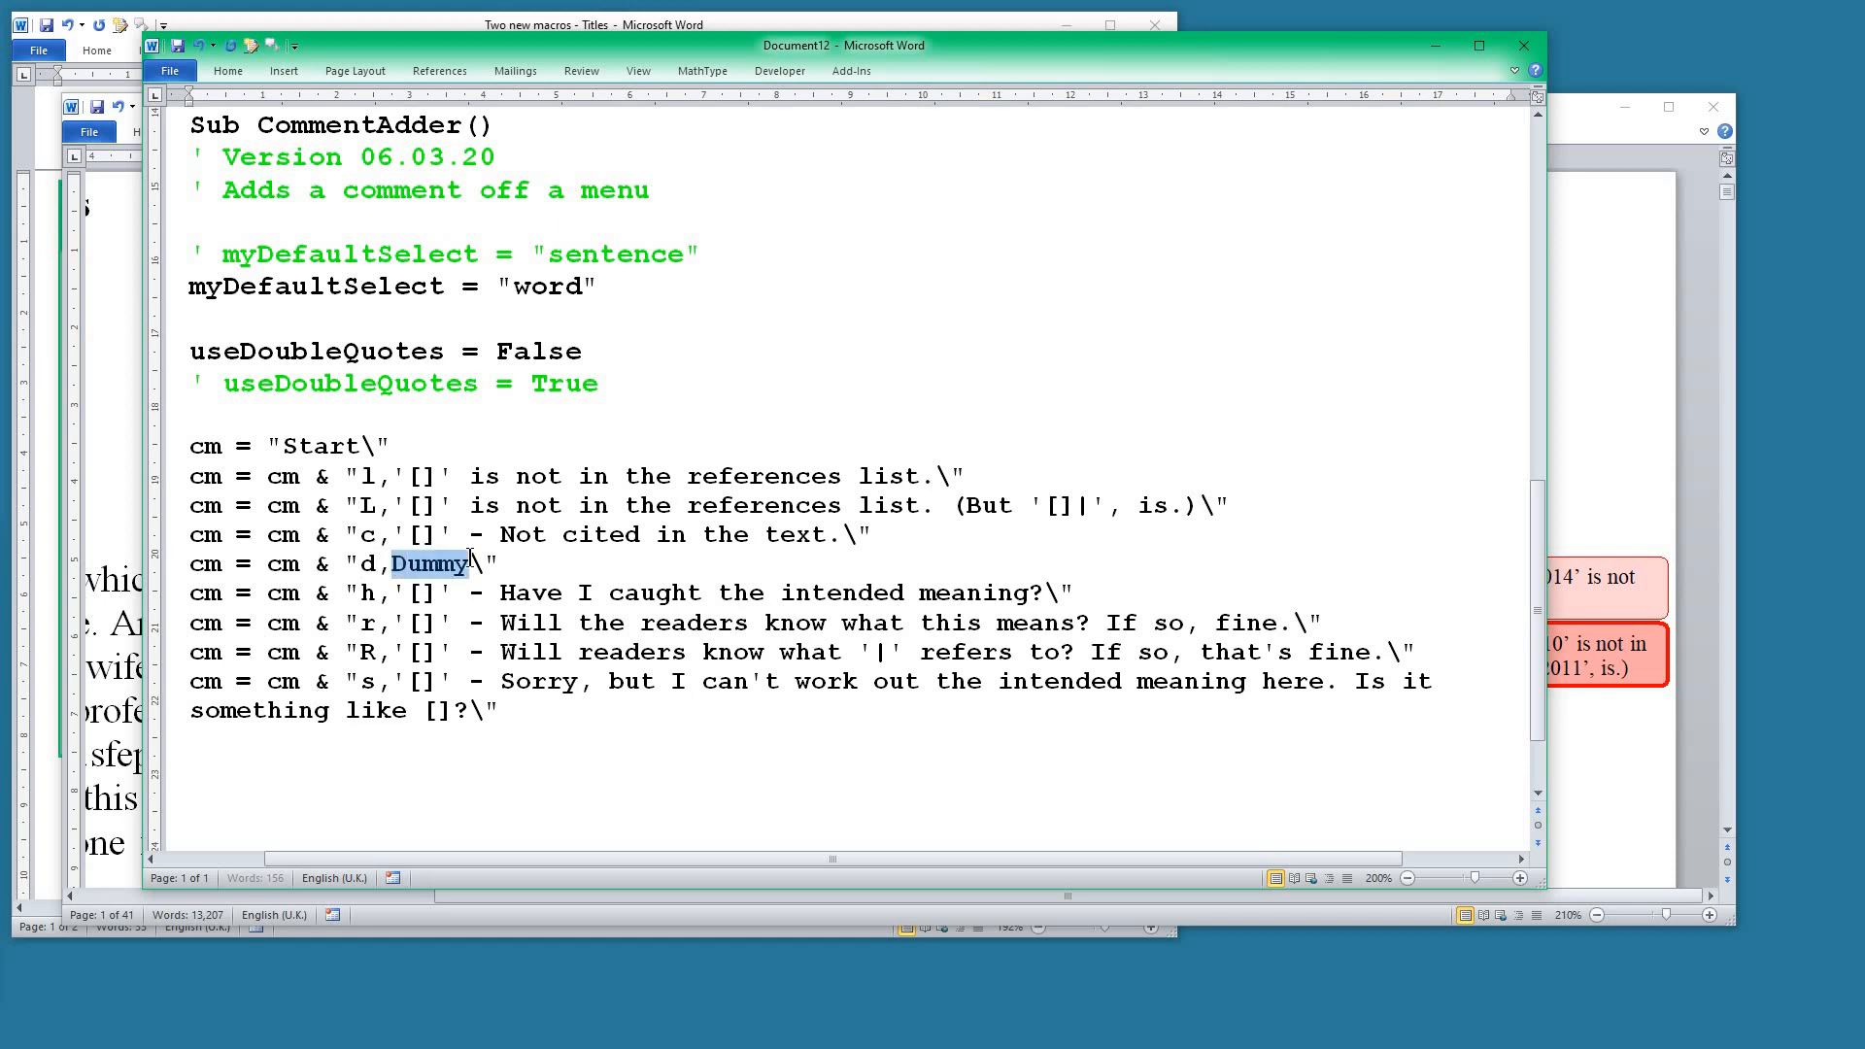
{"action": "type", "text": "hghhgkgkdfgkfiog "}
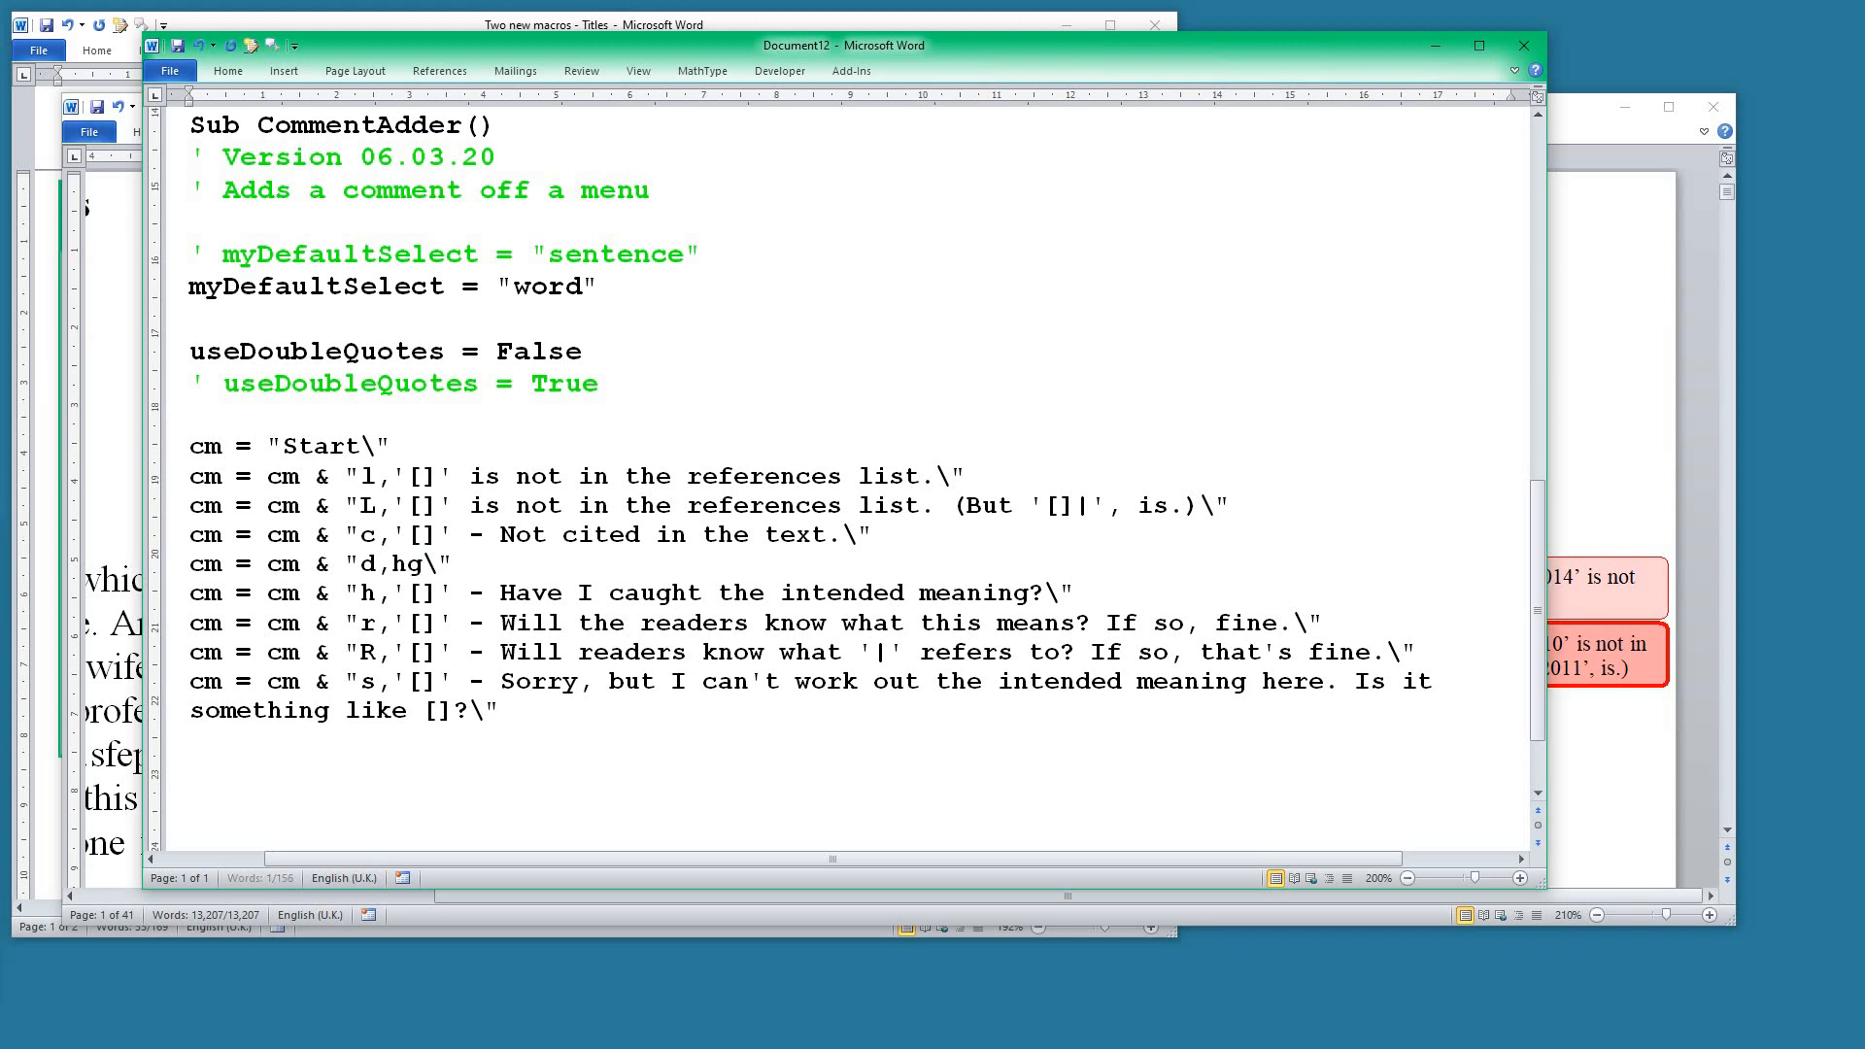
{"action": "type", "text": " f h"}
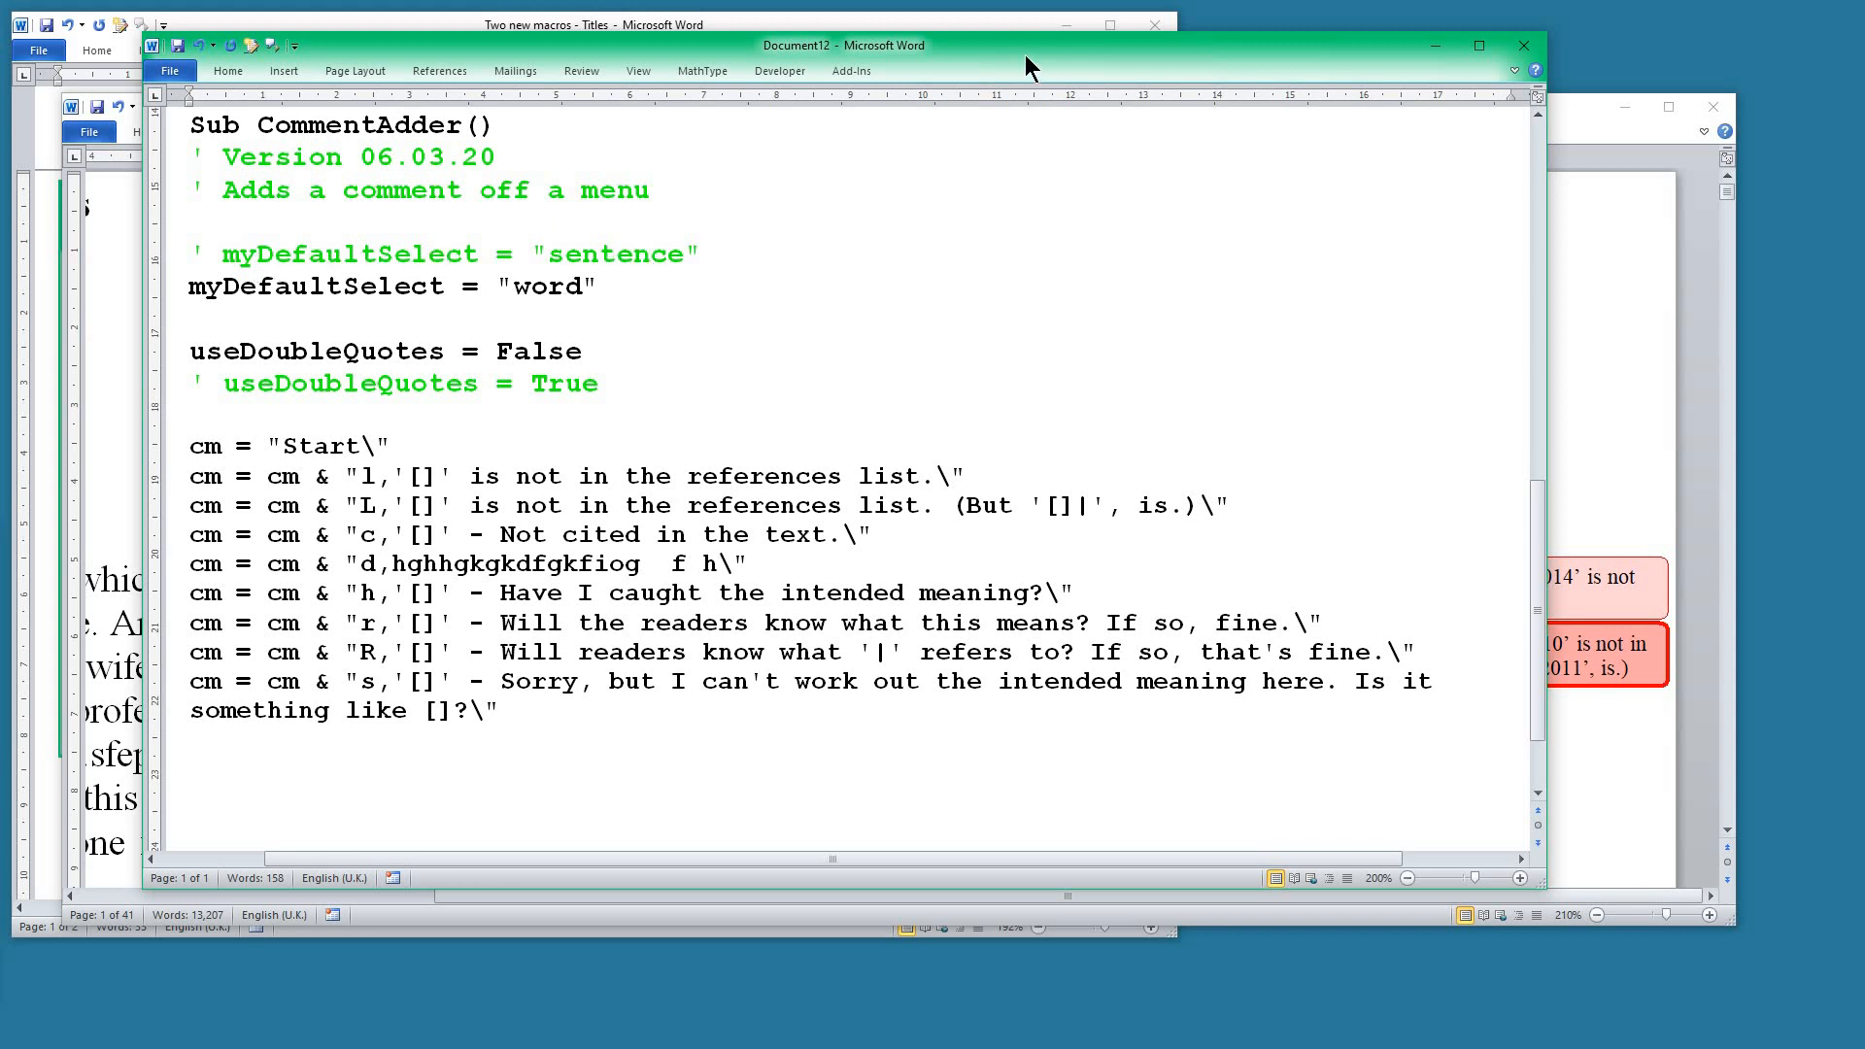
Step: Minimise Document12 and use CommentAdder with option r on "encouraging" in the sample text to add the "Will the readers know what this means?" comment
{"action": "left_click", "coordinate": [1436, 46]}
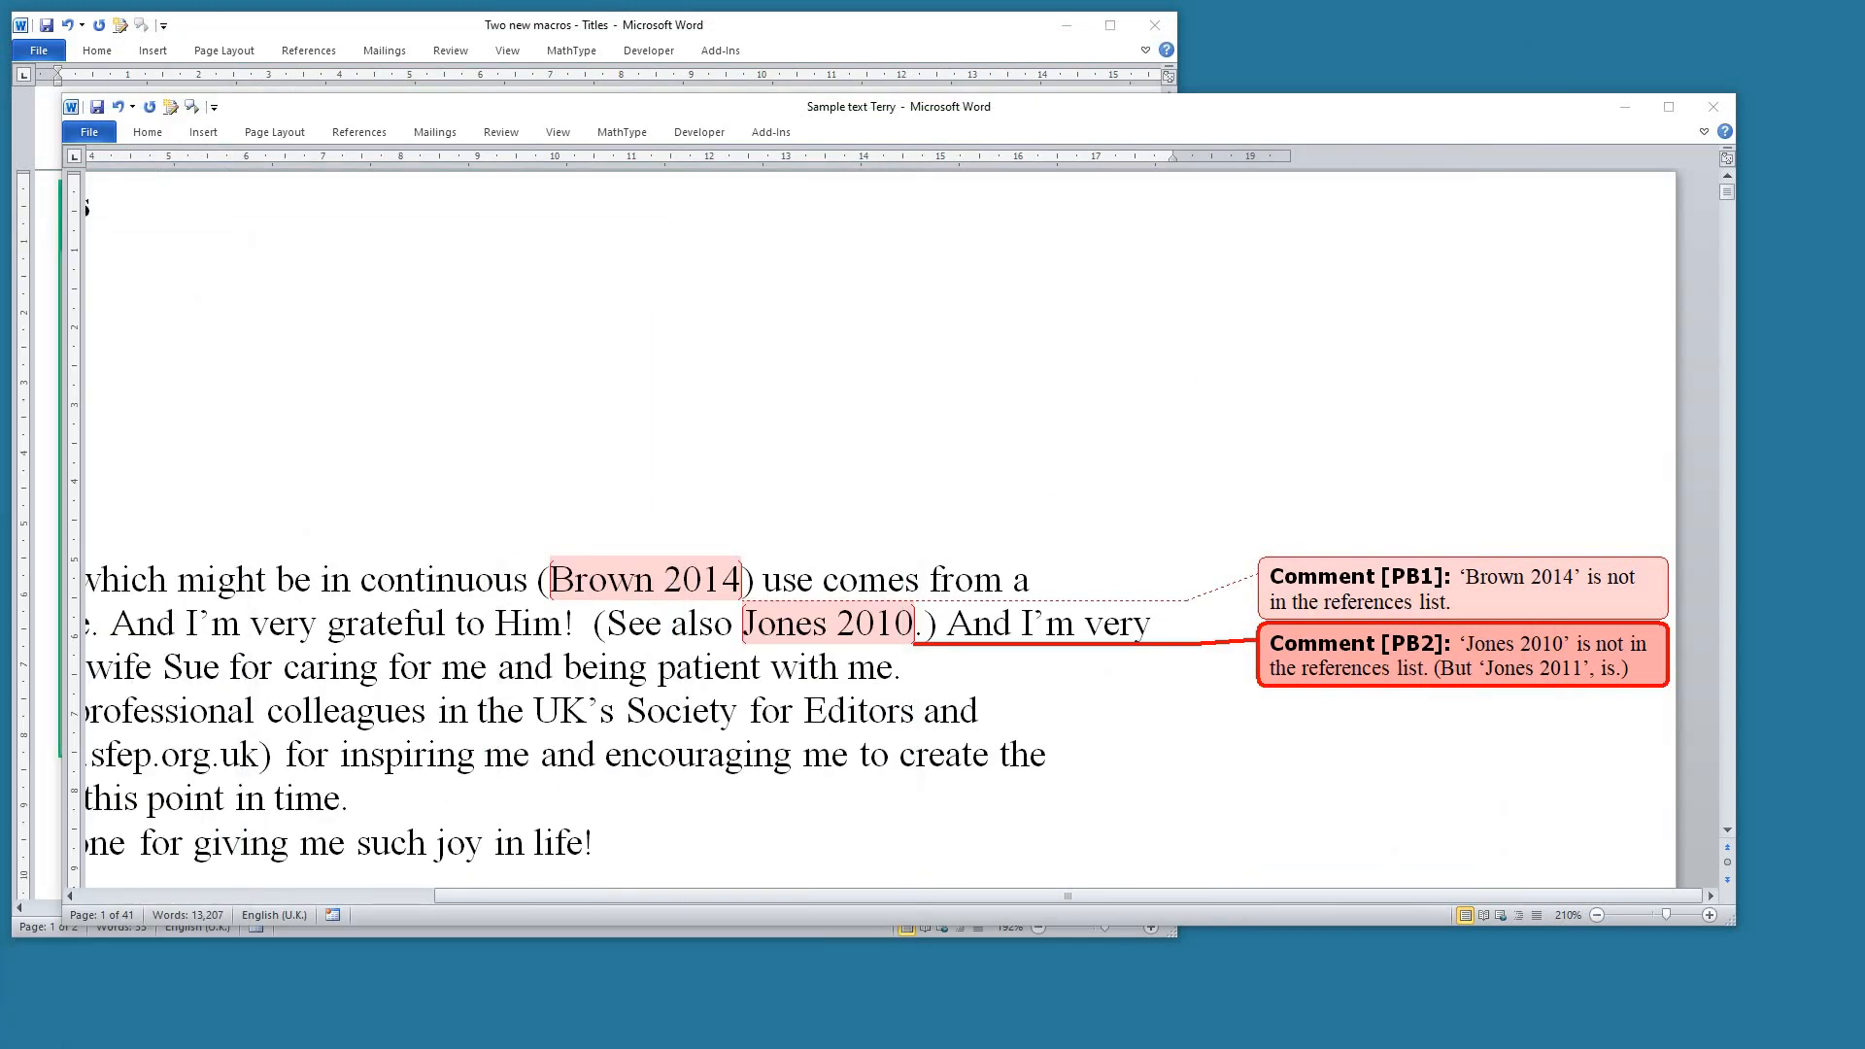
{"action": "left_click", "coordinate": [327, 626]}
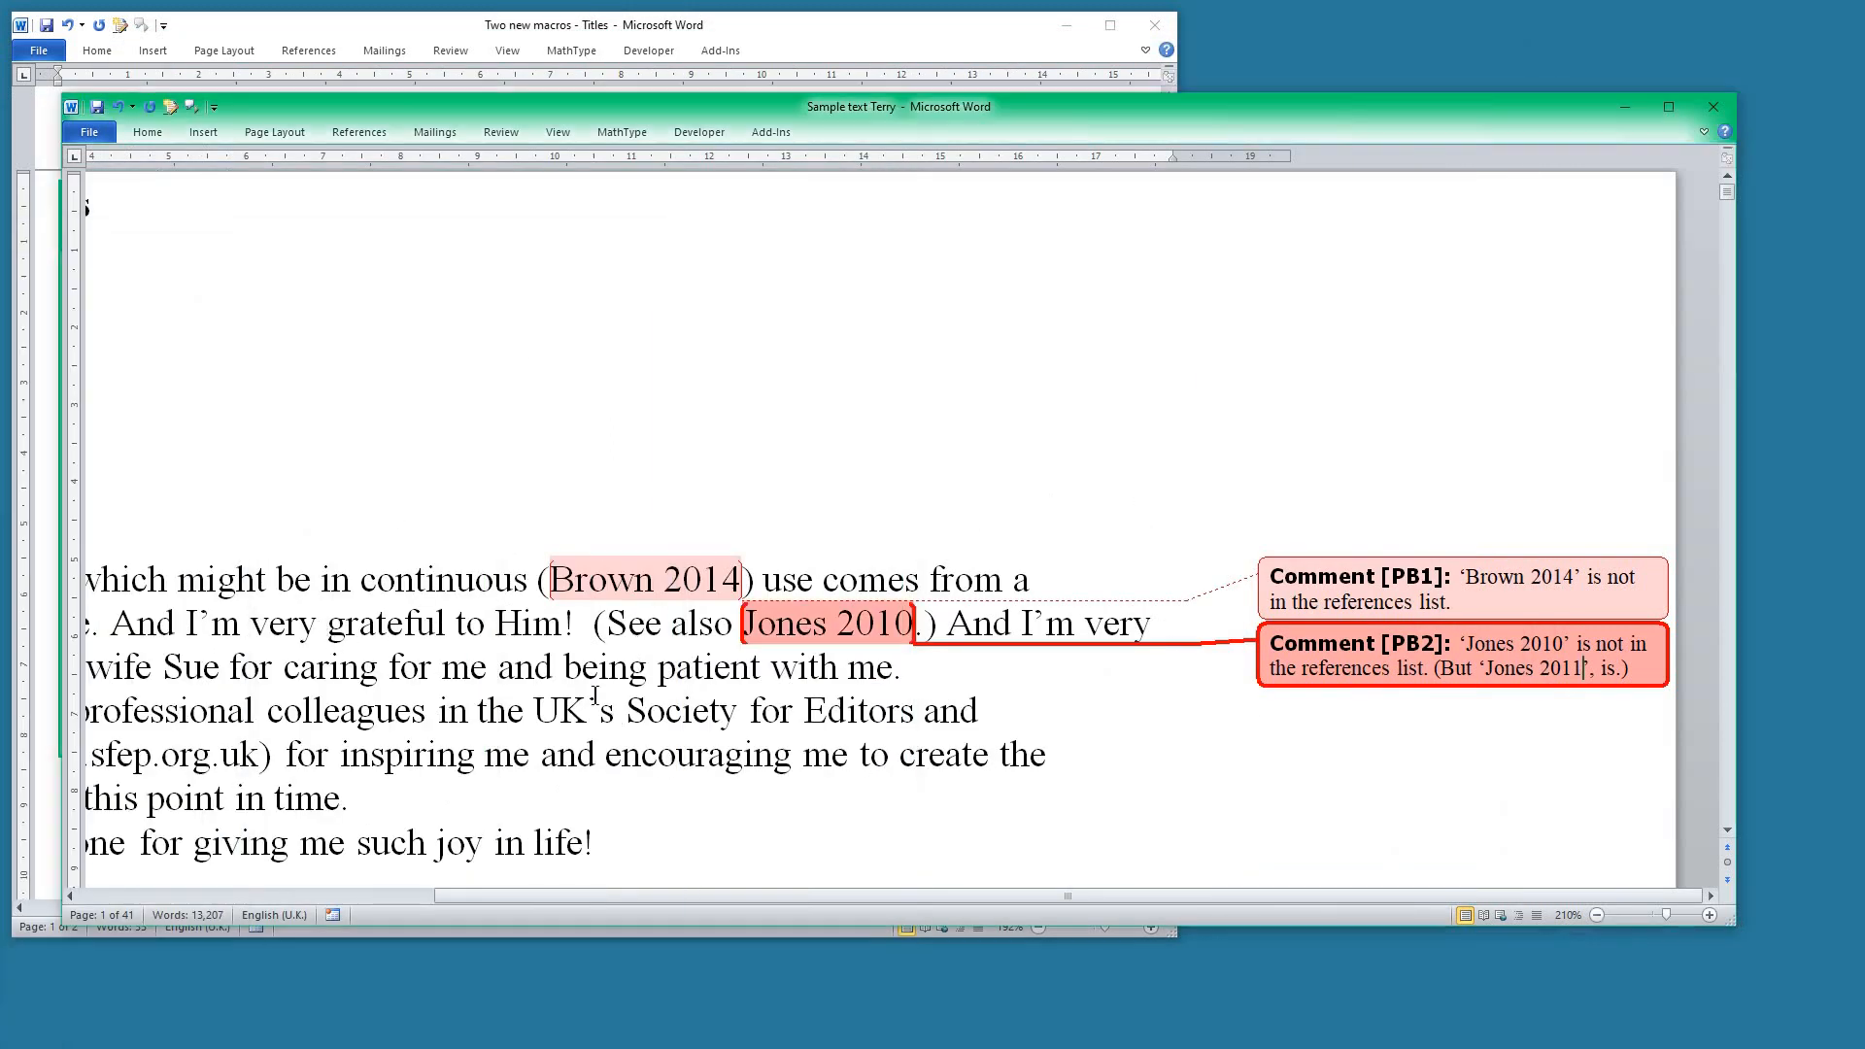
{"action": "left_click", "coordinate": [427, 580]}
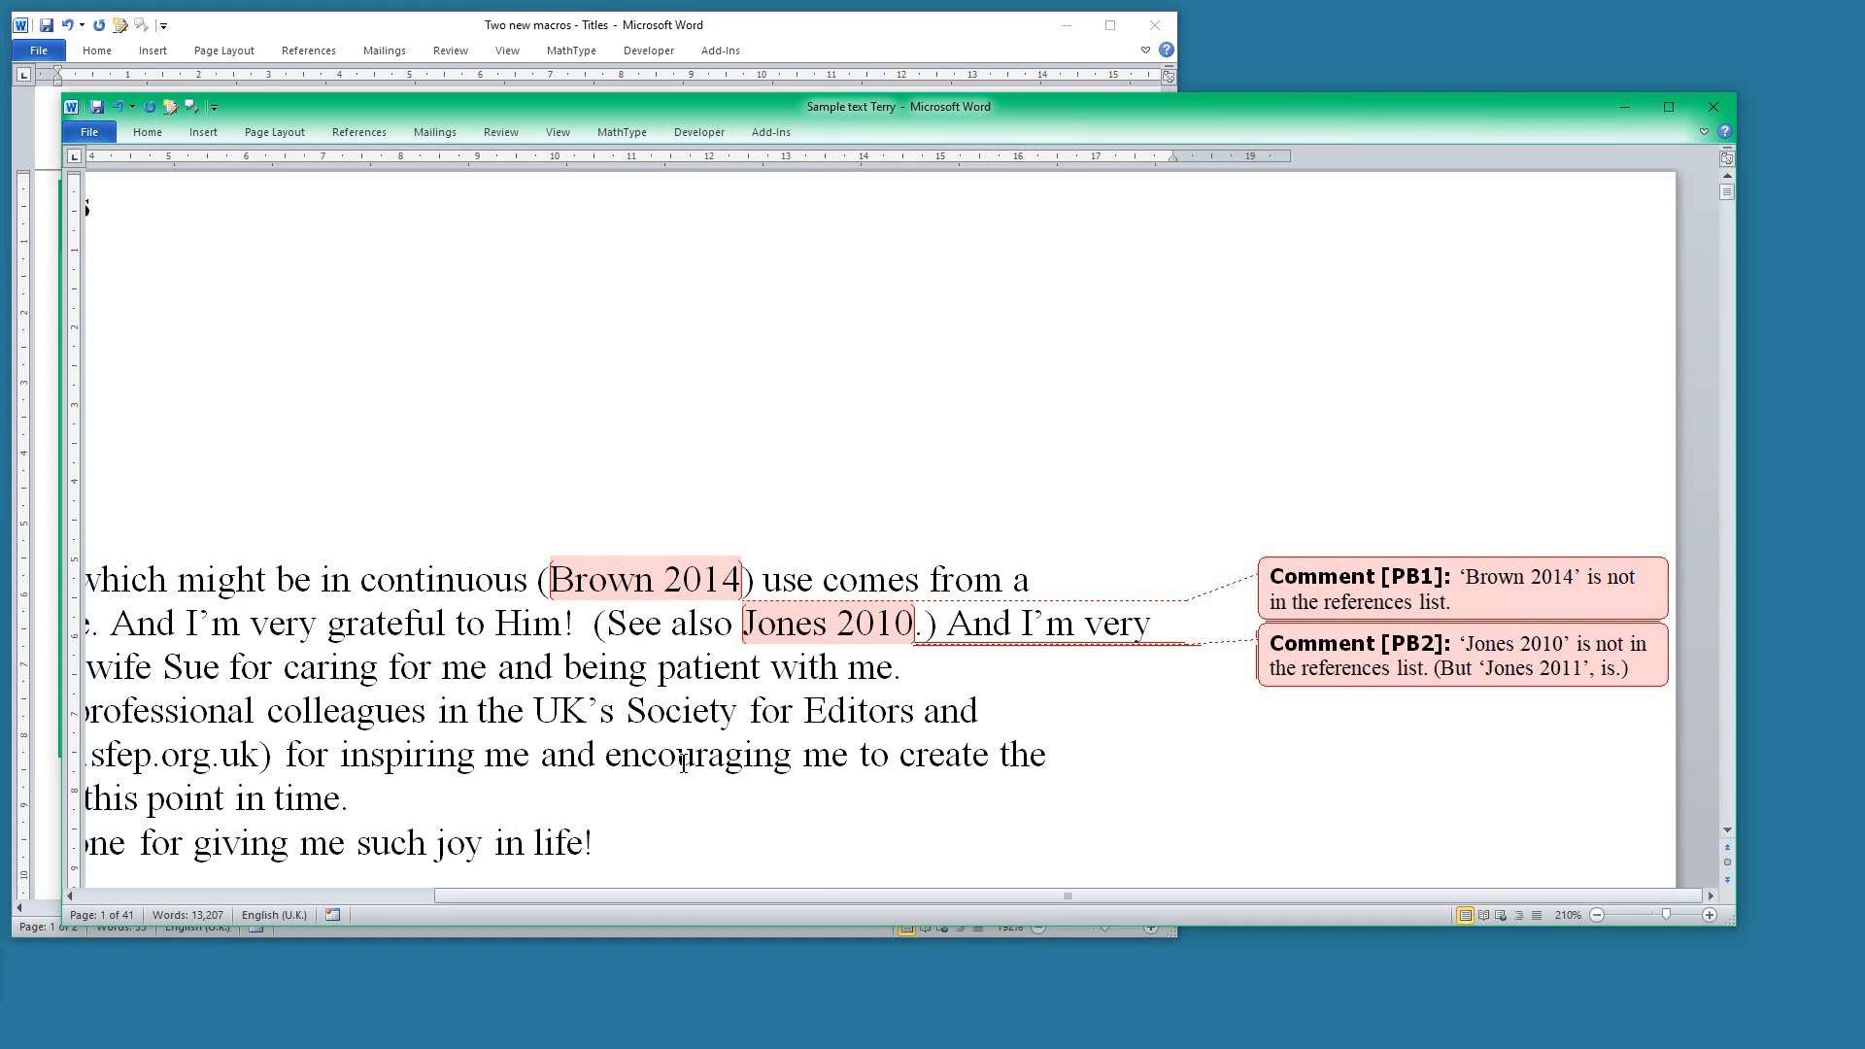
{"action": "key", "text": "ctrl+alt+c"}
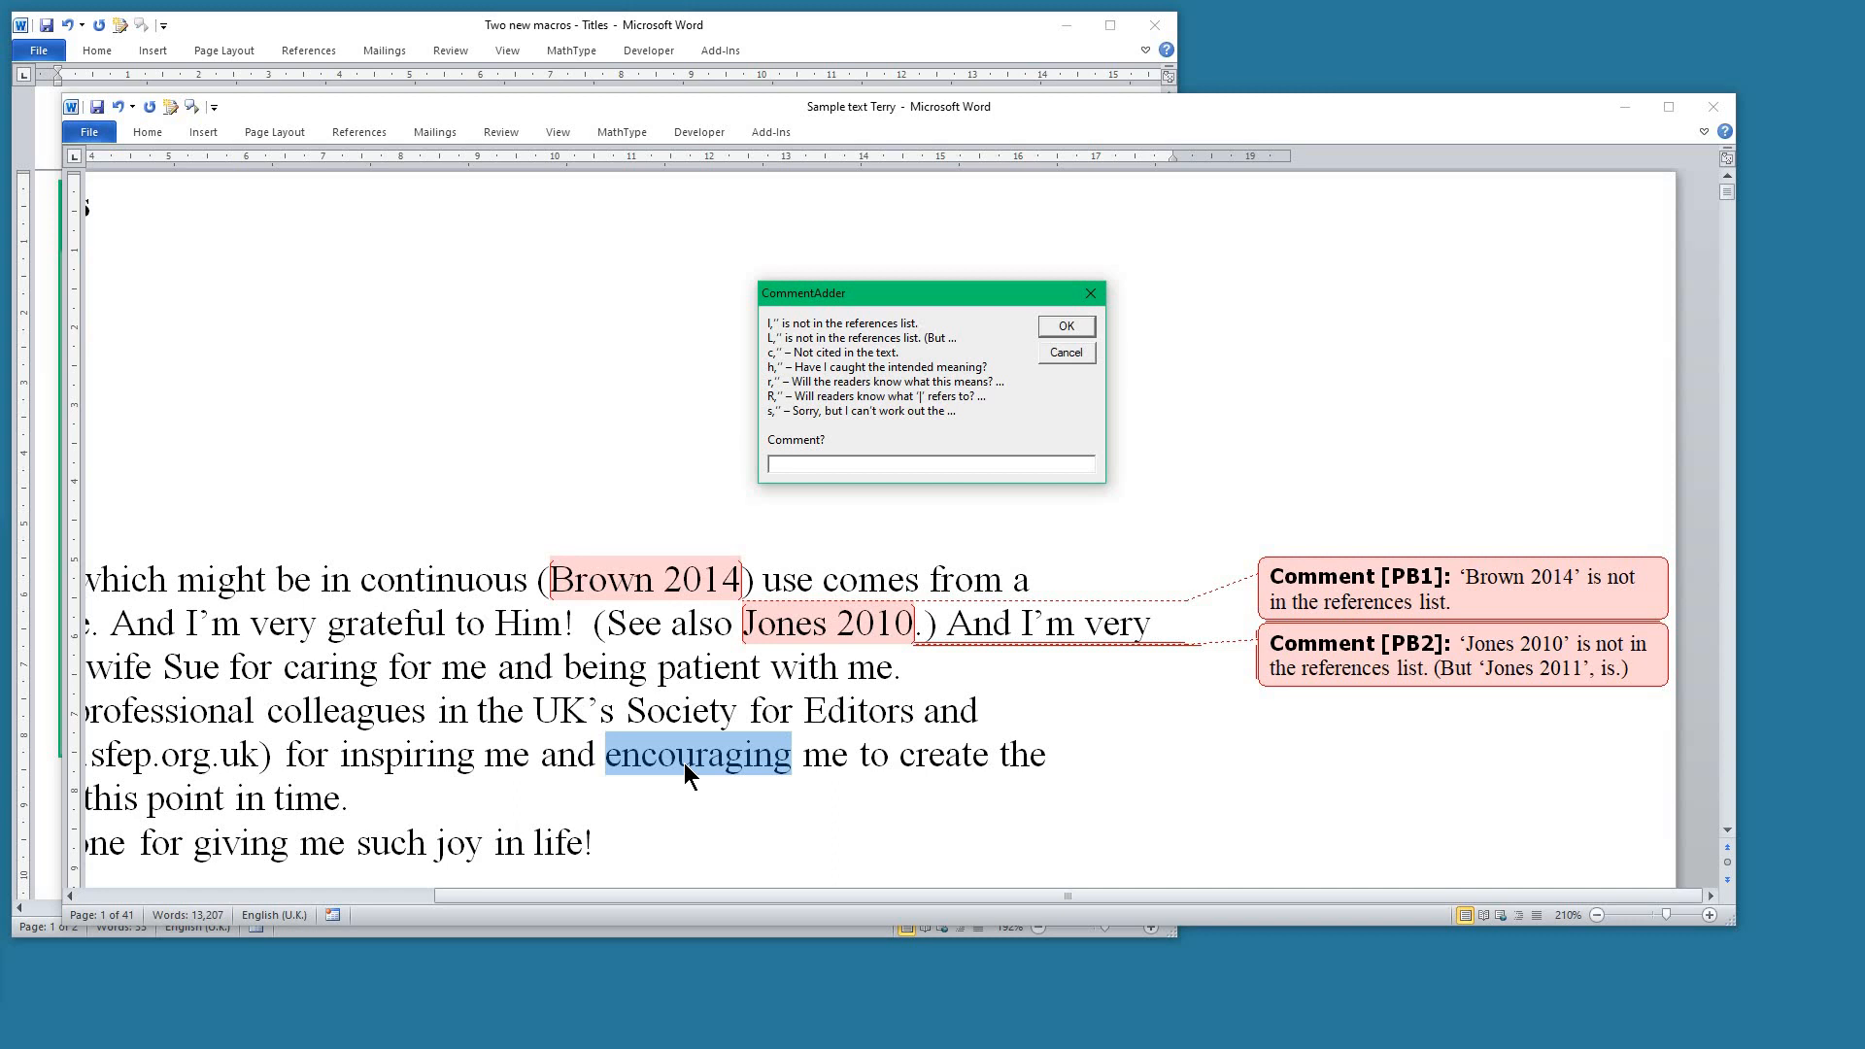
{"action": "type", "text": "r"}
{"action": "key", "text": "Return"}
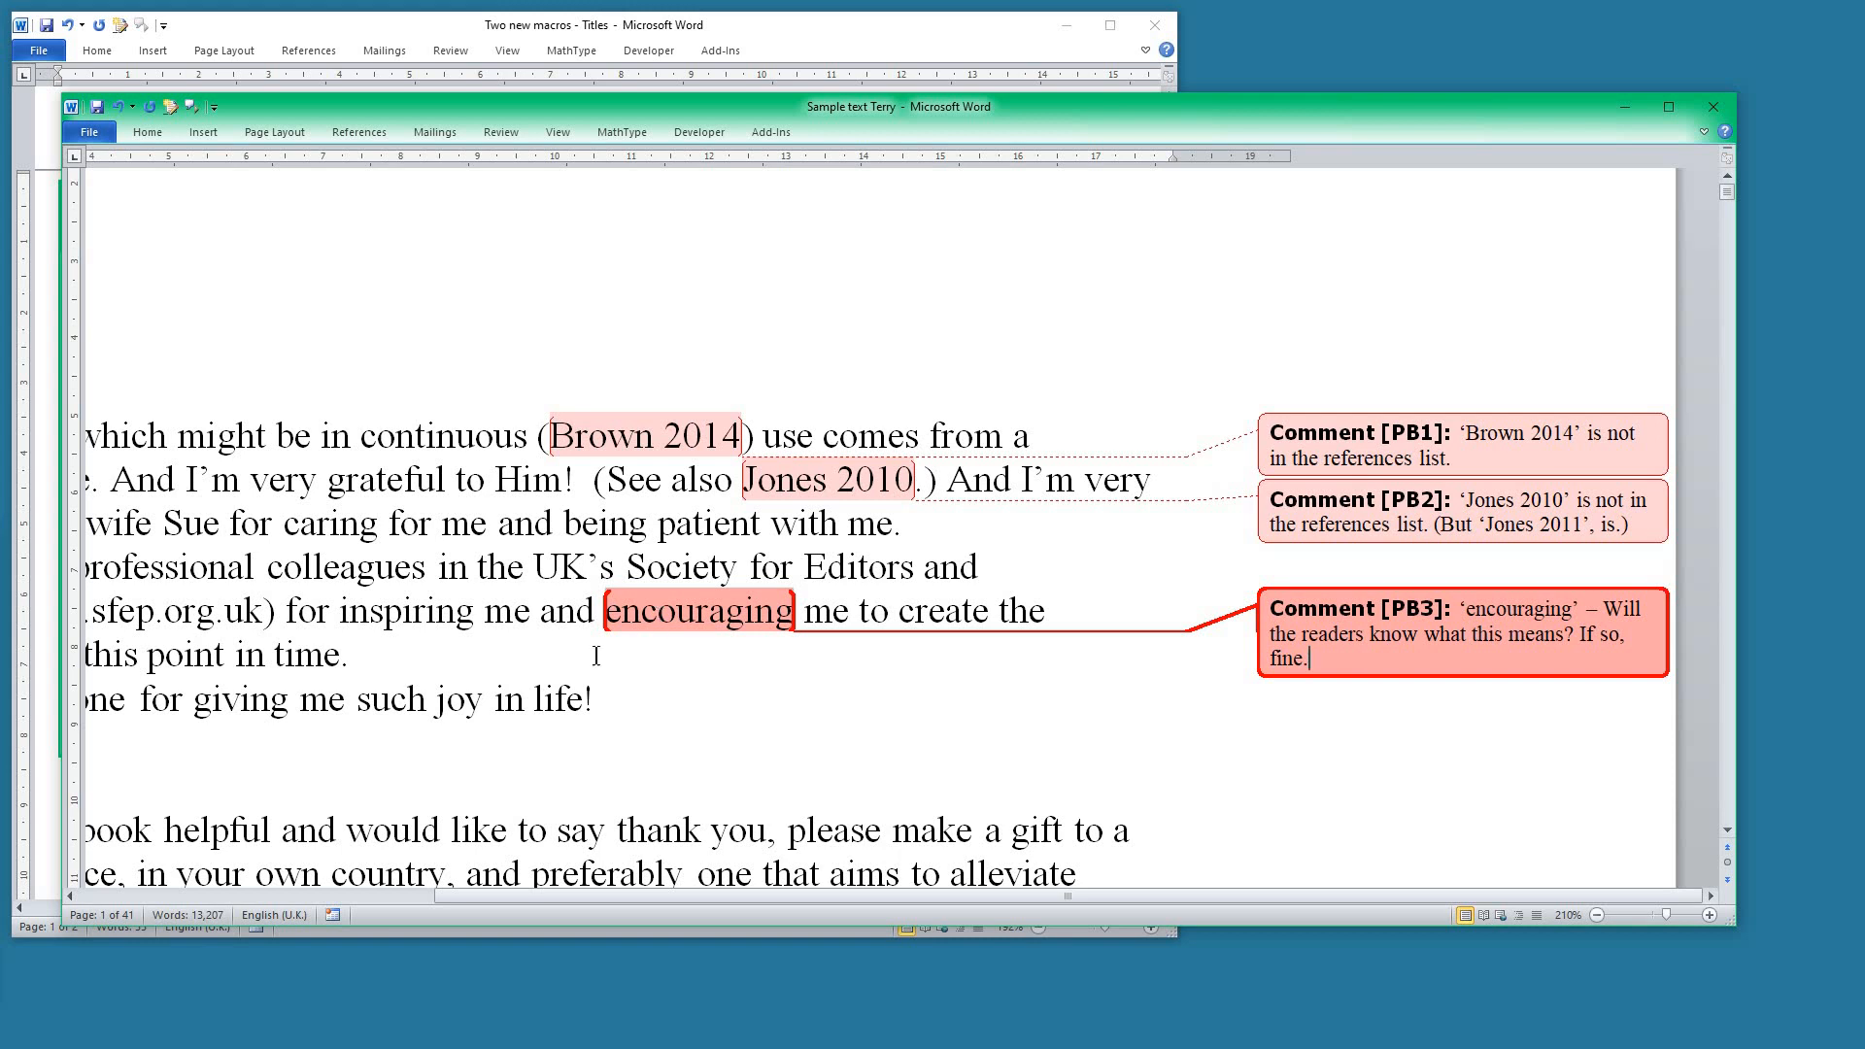
{"action": "left_click", "coordinate": [415, 610]}
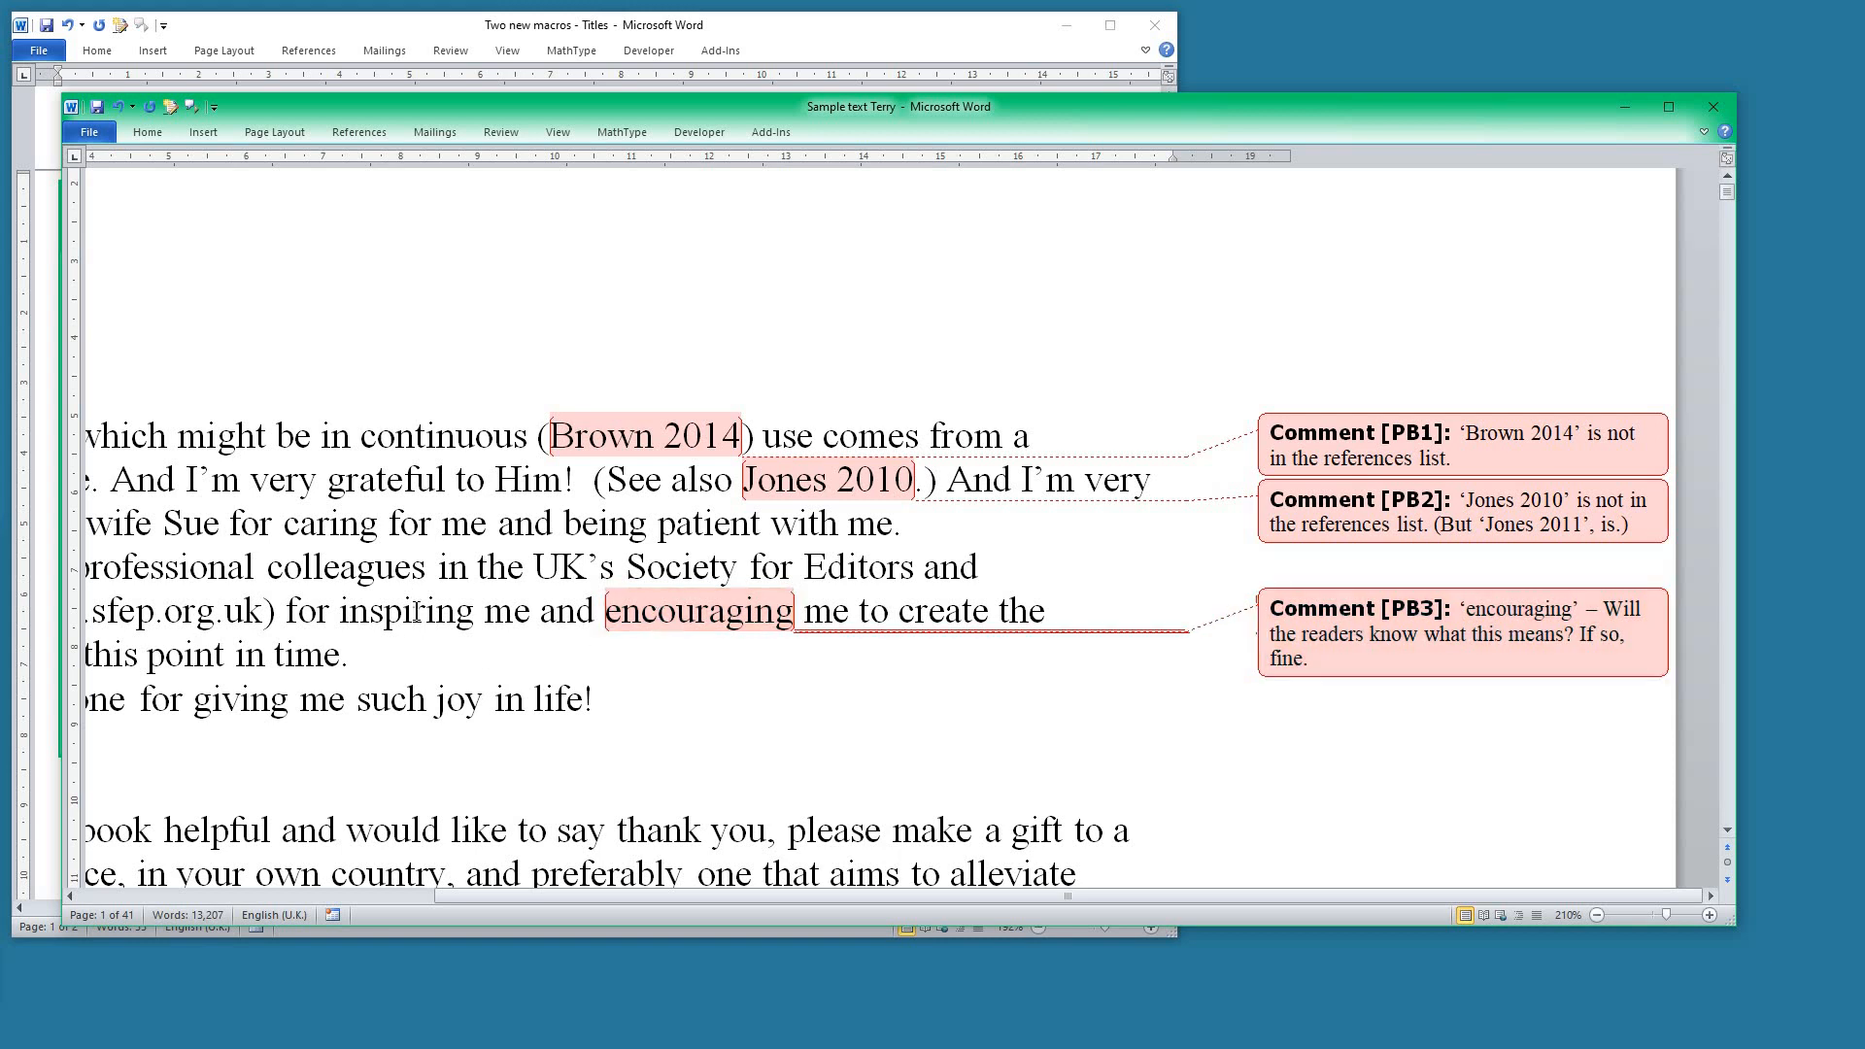
Step: Switch to the titles document and view the closing contact note below the picture of the CommentAdder dialog
{"action": "scroll", "coordinate": [487, 667], "scroll_direction": "down", "scroll_amount": 3}
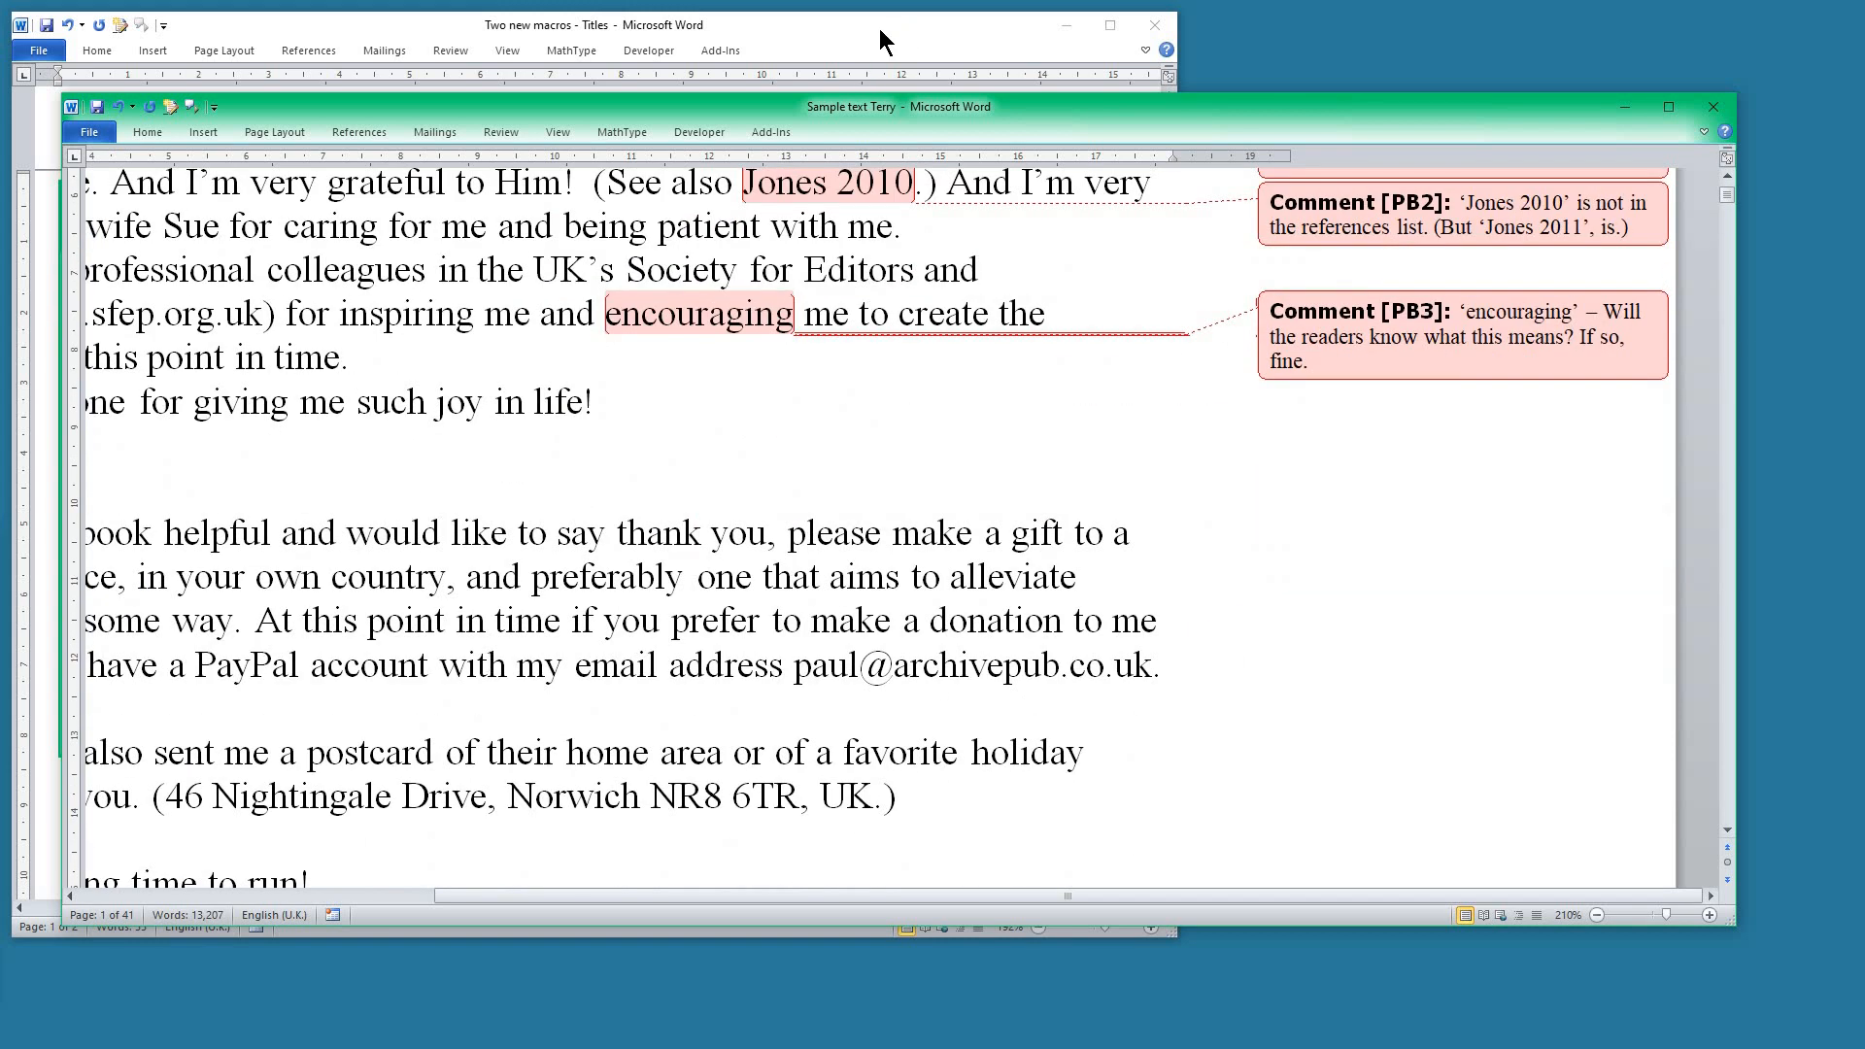
{"action": "left_click", "coordinate": [881, 30]}
{"action": "scroll", "coordinate": [588, 622], "scroll_direction": "down", "scroll_amount": 5}
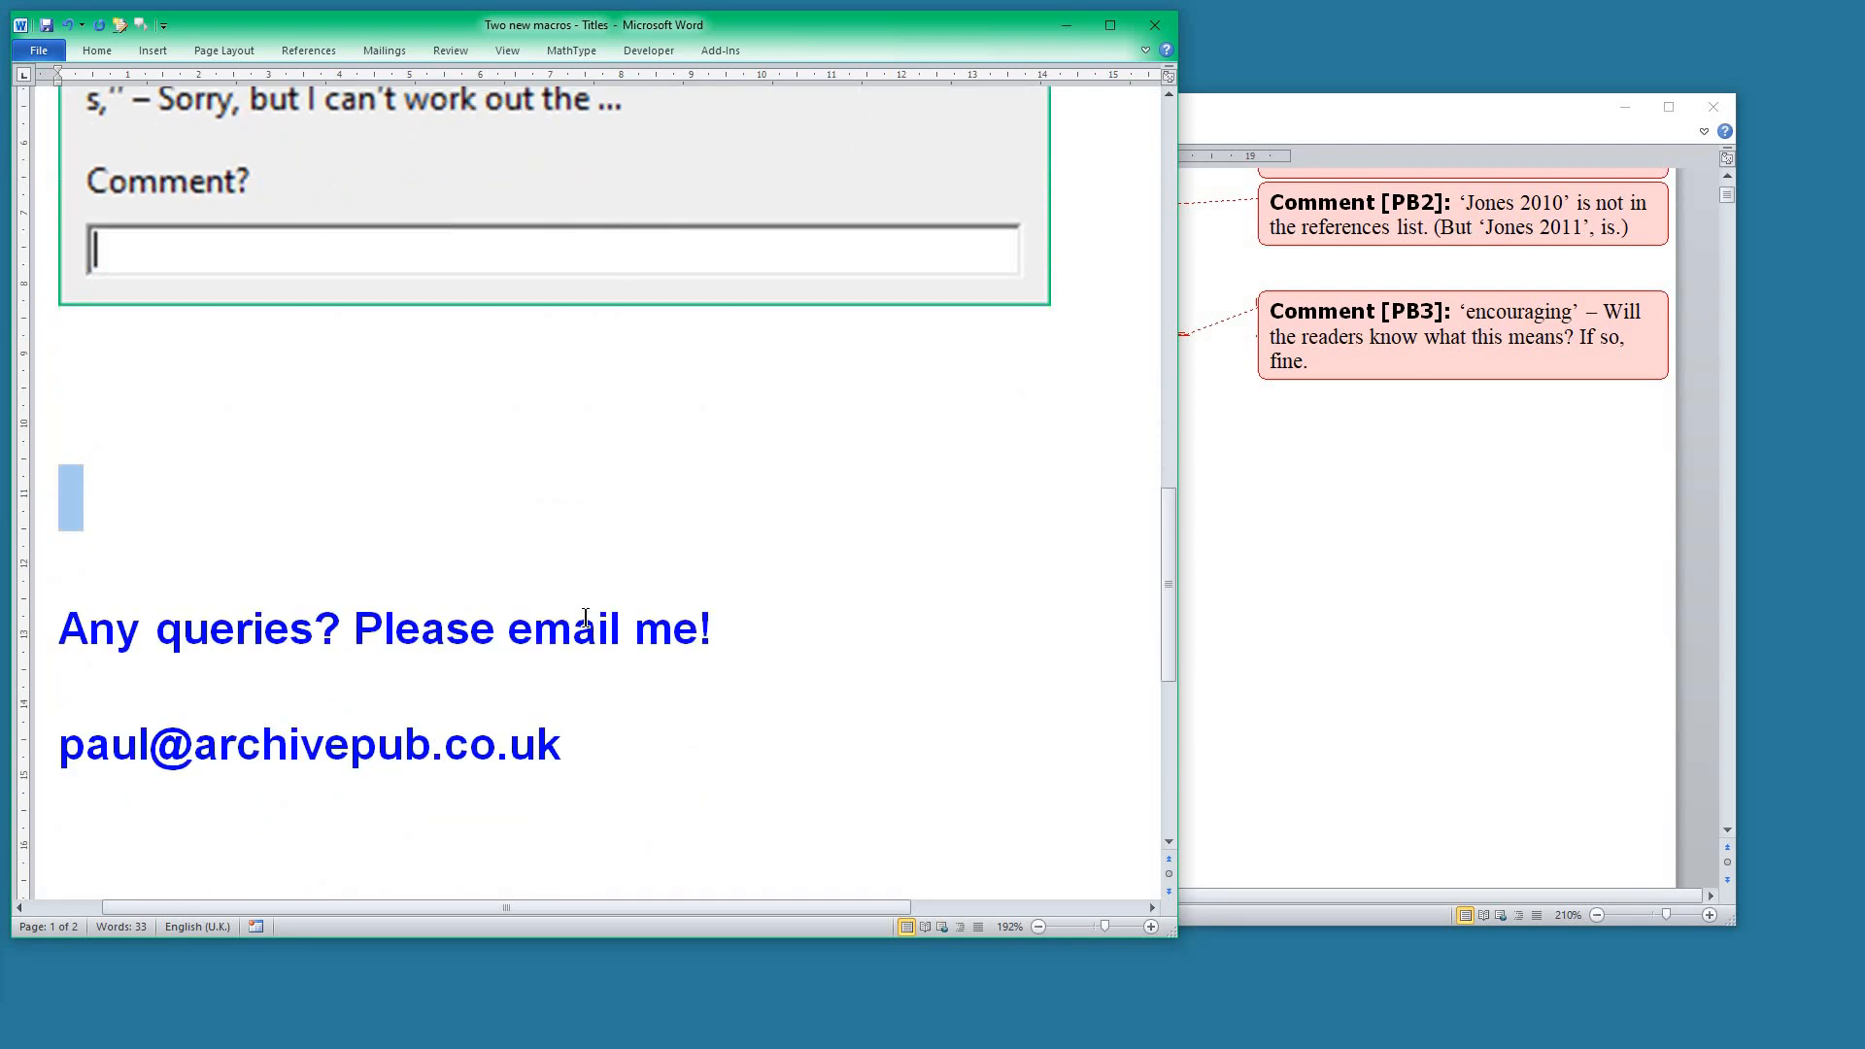
{"action": "left_click", "coordinate": [446, 531]}
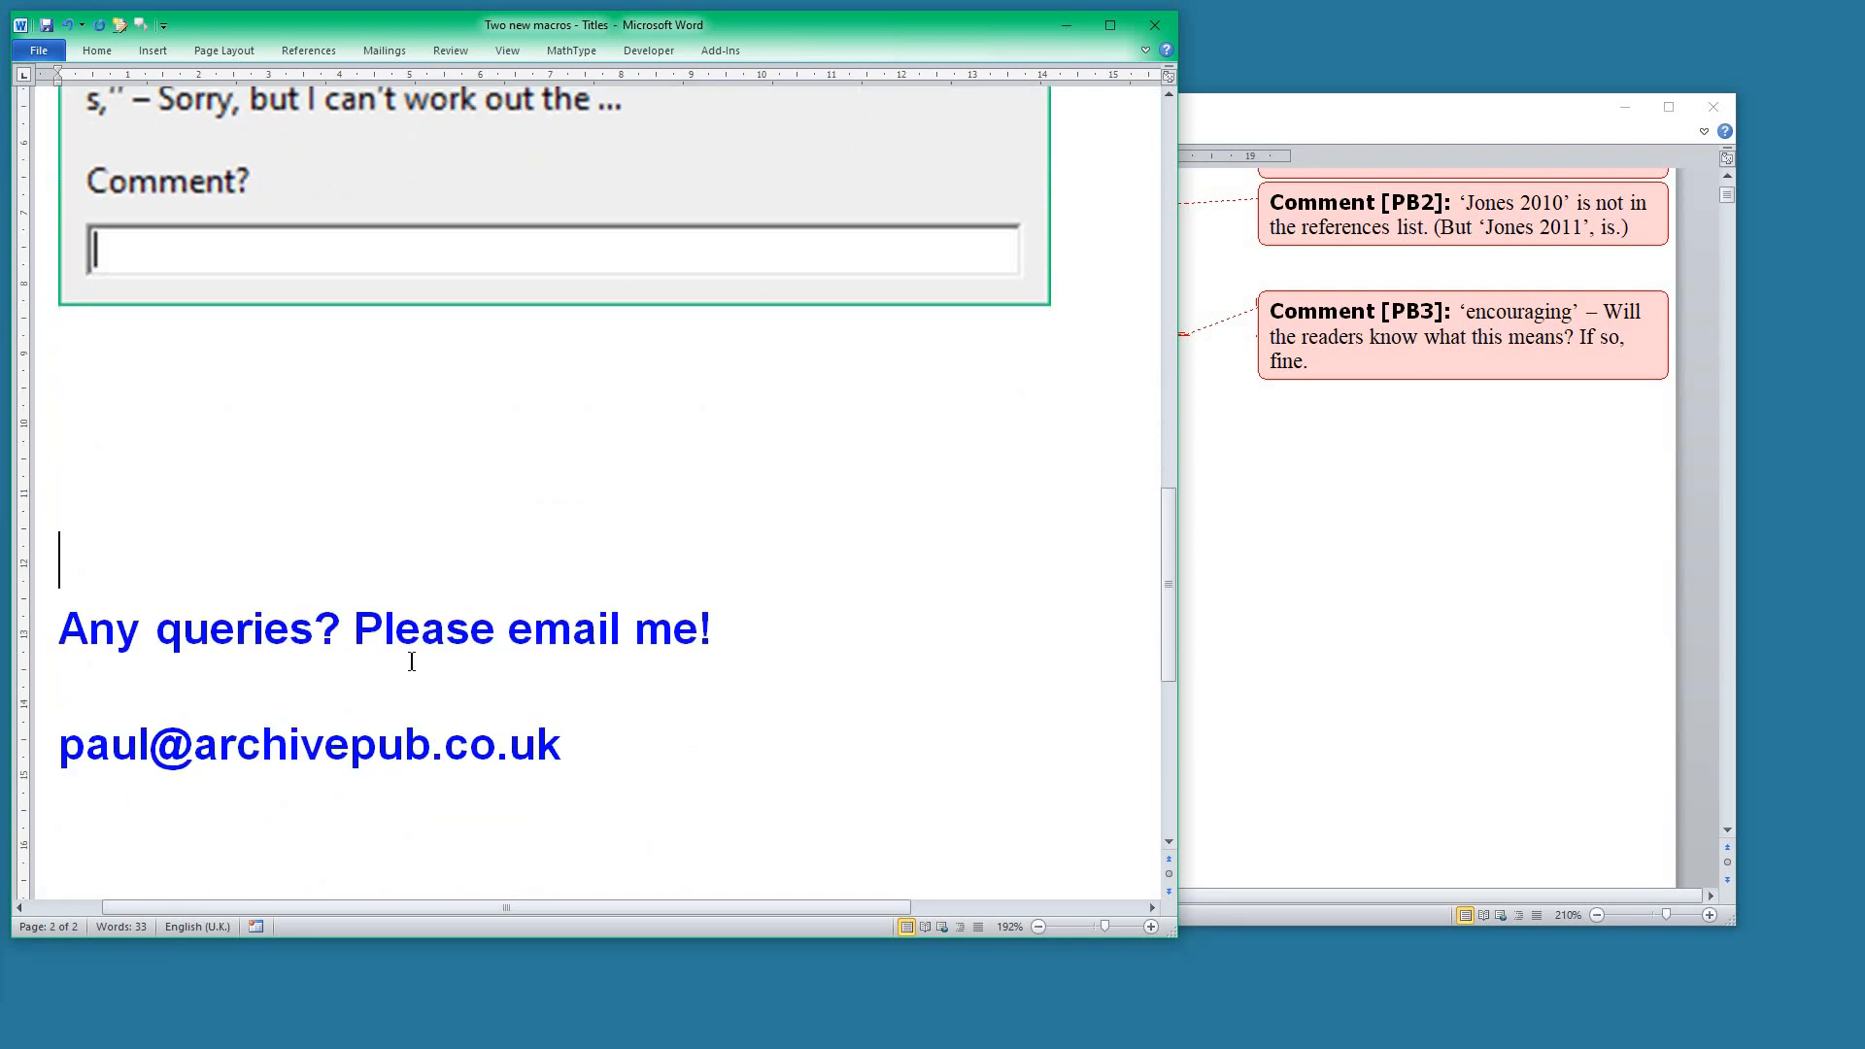